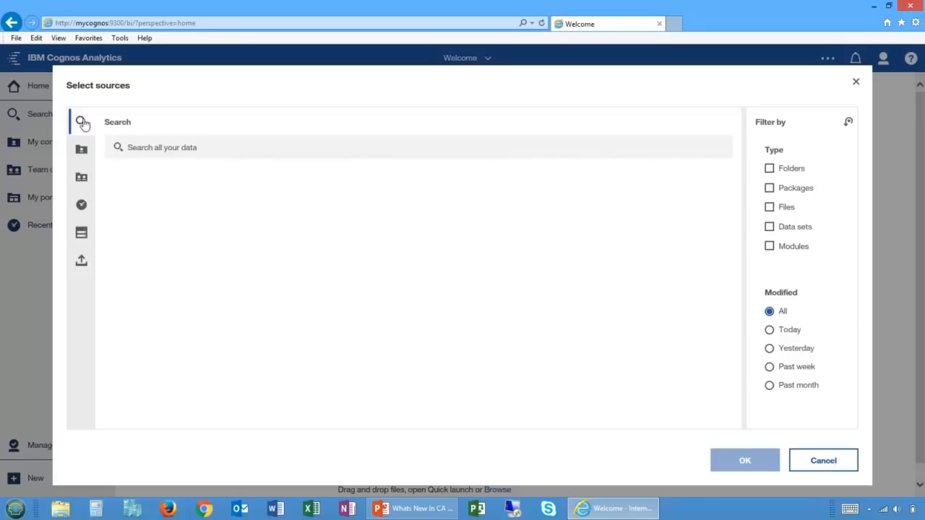
Step: Browse the available source locations and choose the GOSALES schema from the great_outdoors_sales data server as the module's source
left_click(81, 151)
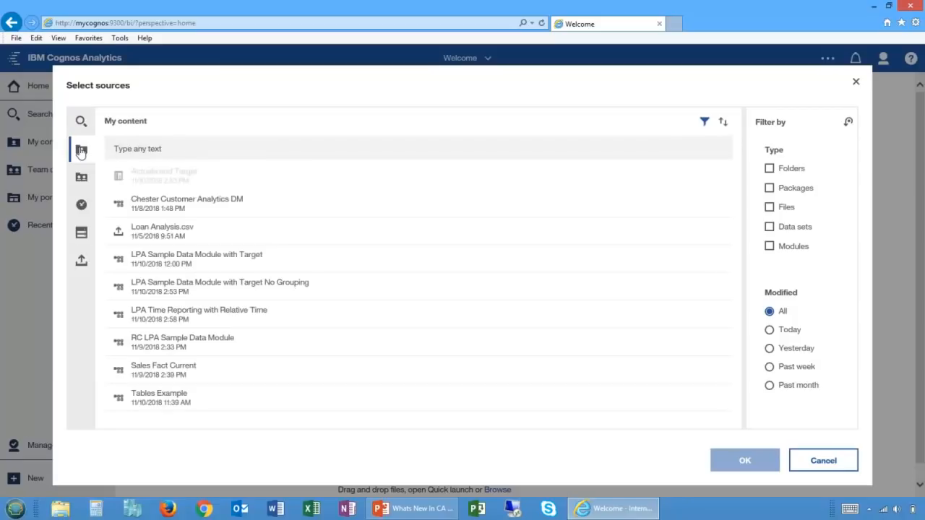
left_click(81, 177)
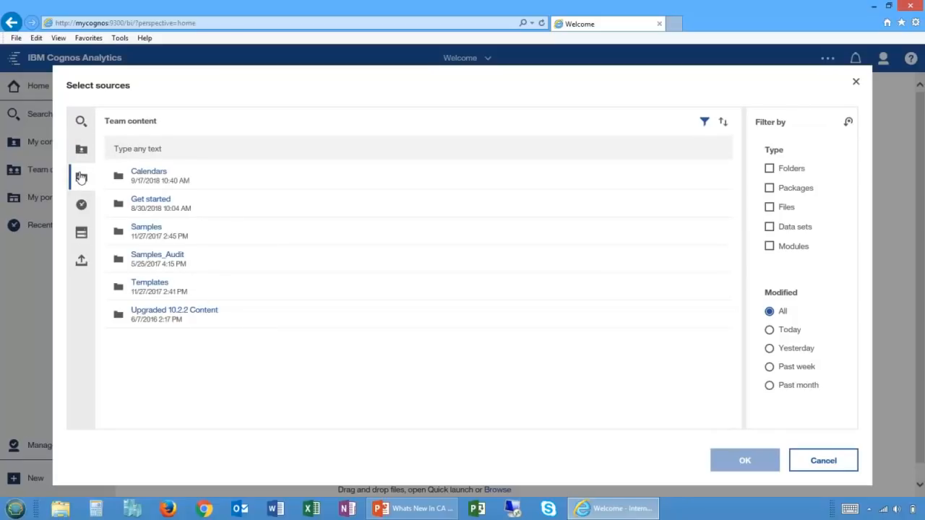
left_click(82, 203)
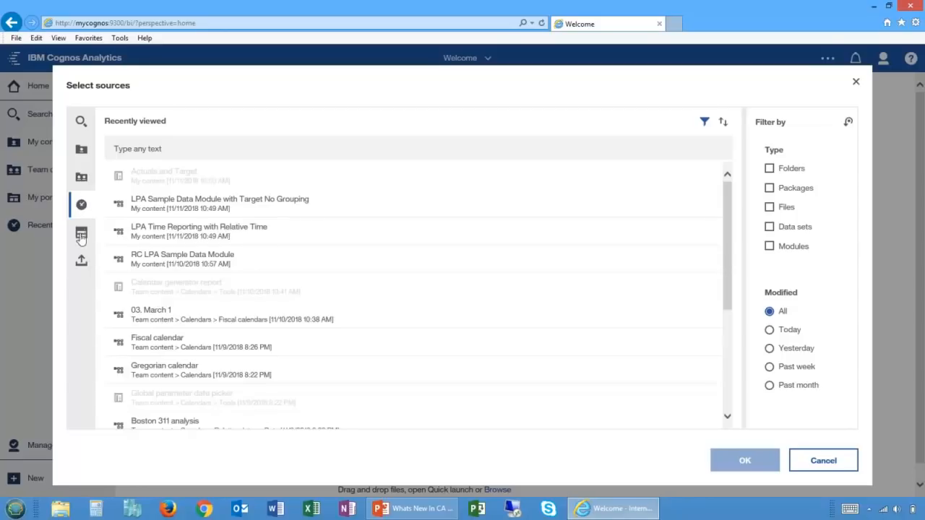
left_click(81, 235)
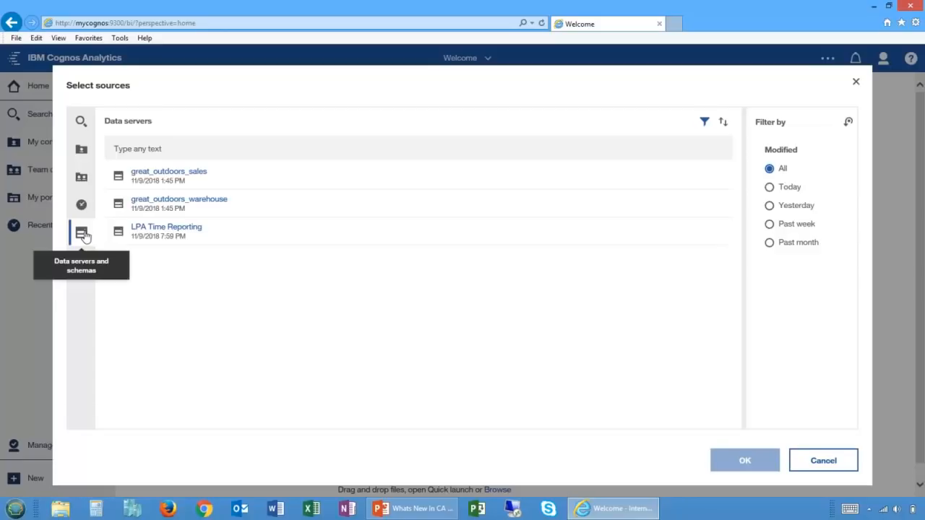
left_click(158, 175)
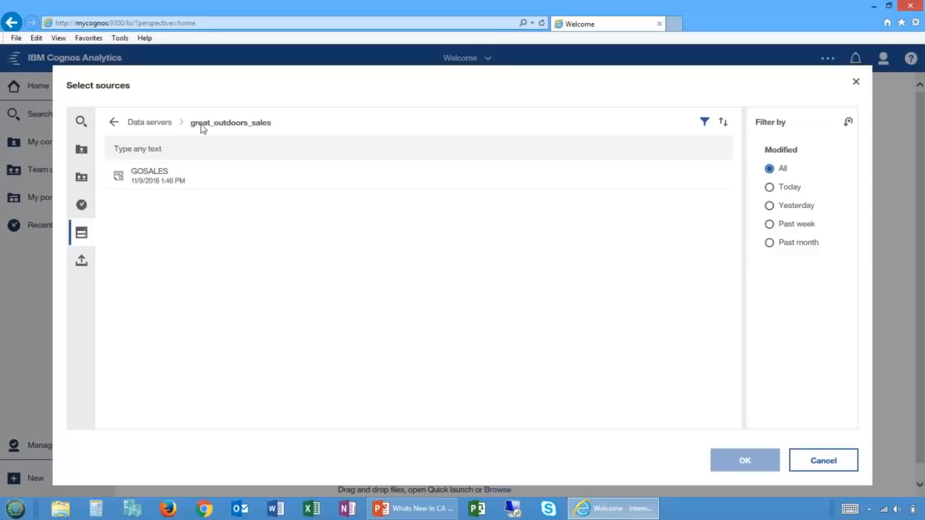
left_click(216, 184)
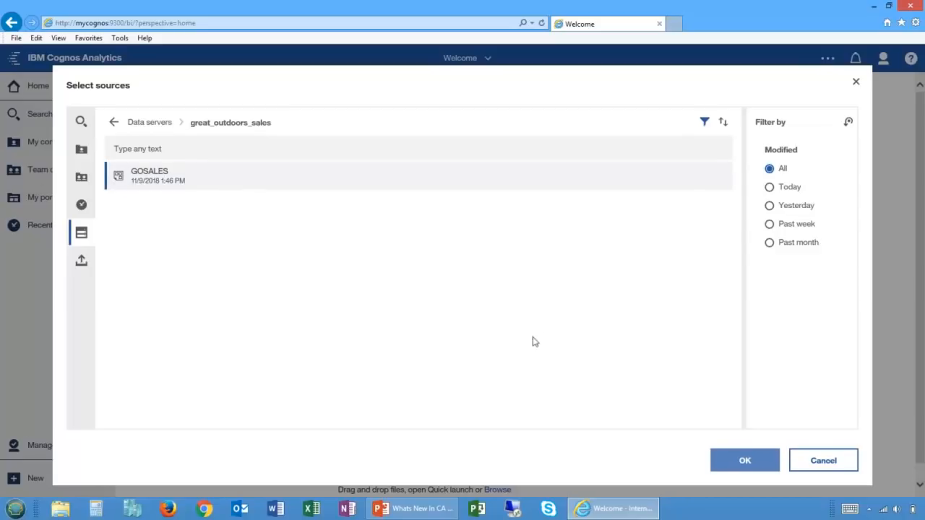
left_click(748, 452)
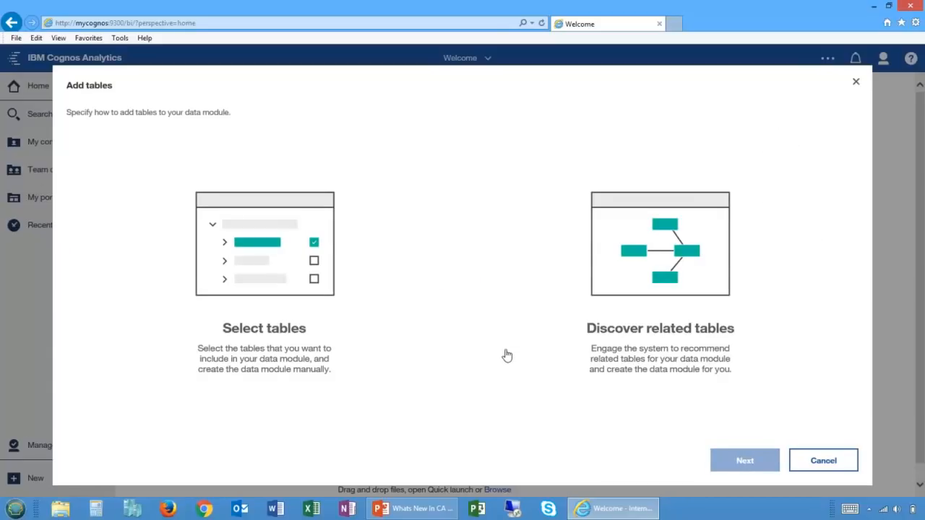
Step: Choose to discover related tables and run the discovery with the keywords "product type target"
left_click(270, 275)
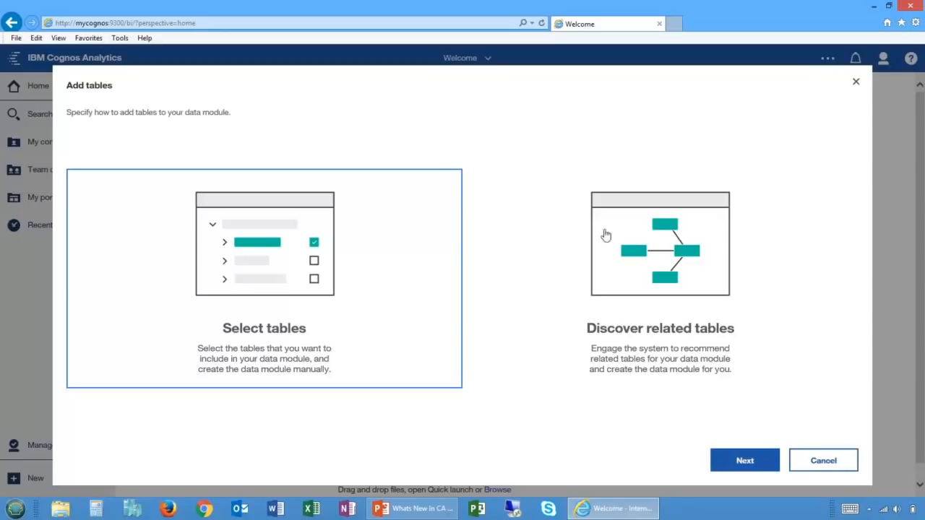
left_click(639, 245)
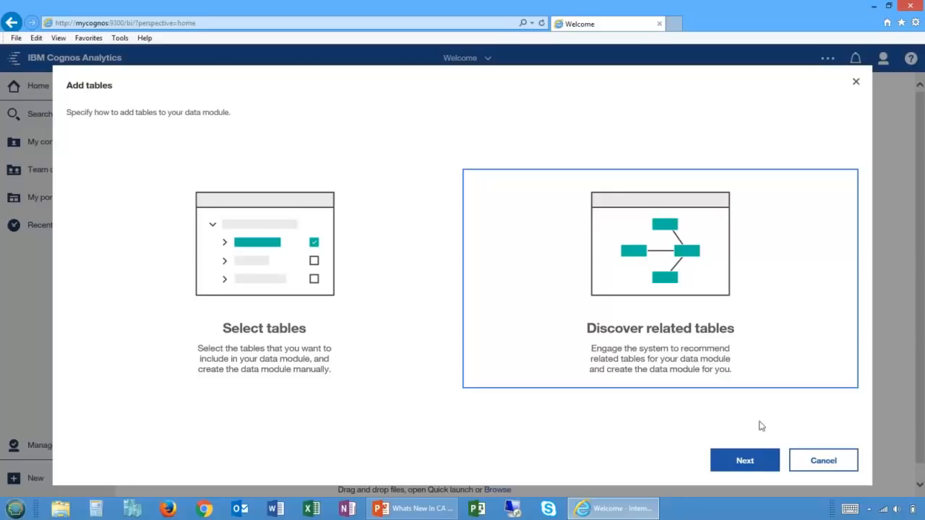
left_click(744, 461)
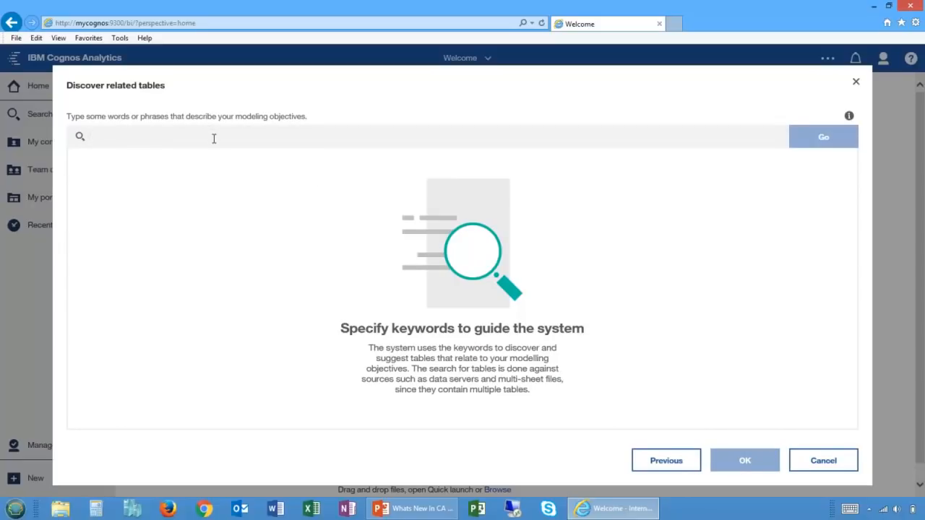
type("product type targ")
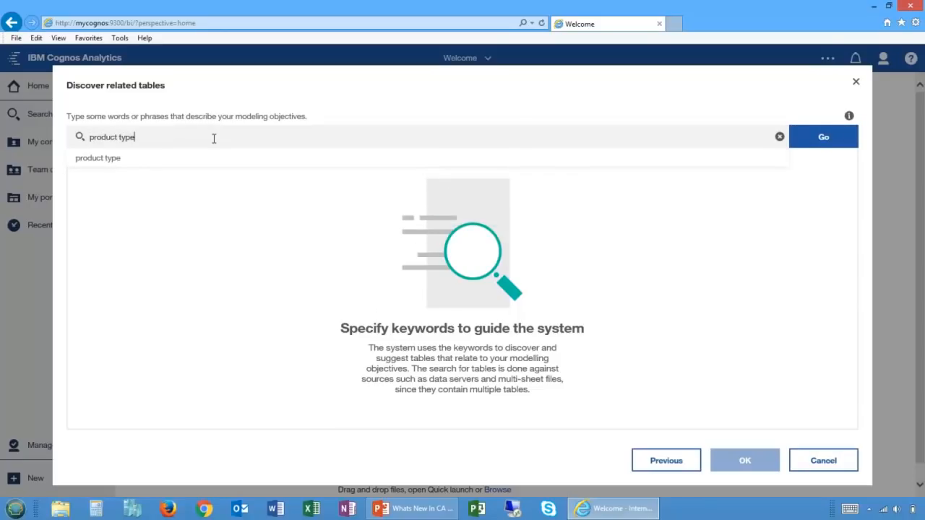
type("et")
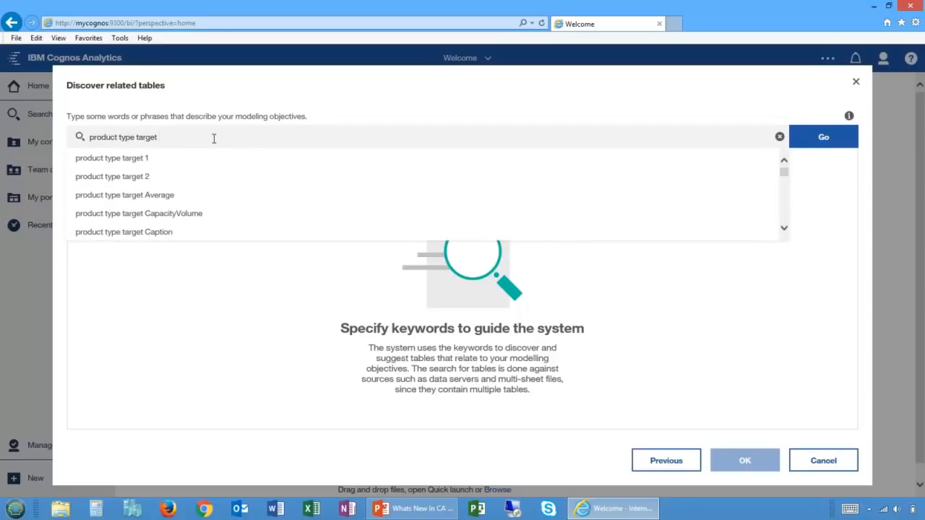
left_click(829, 143)
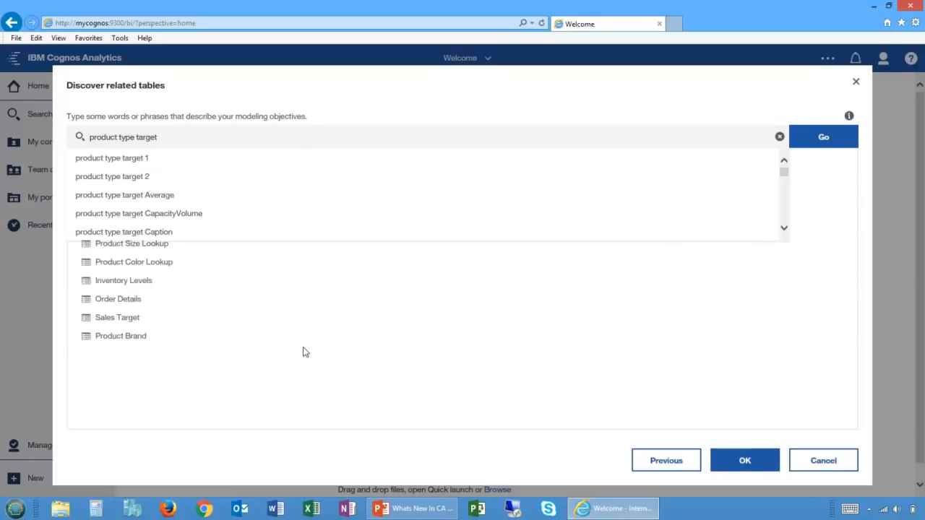
Step: Clear the keywords, create the data module from the suggested related tables, and show its relationship diagram
left_click(779, 136)
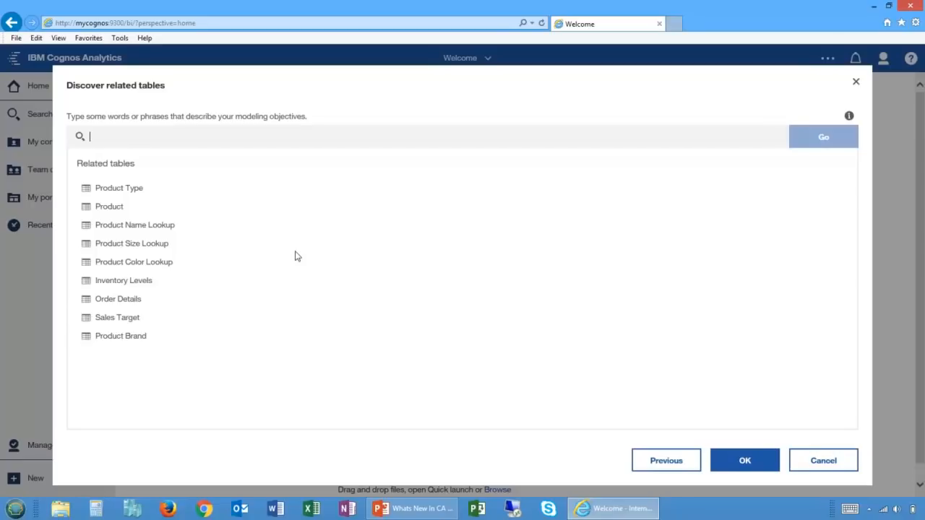
left_click(743, 459)
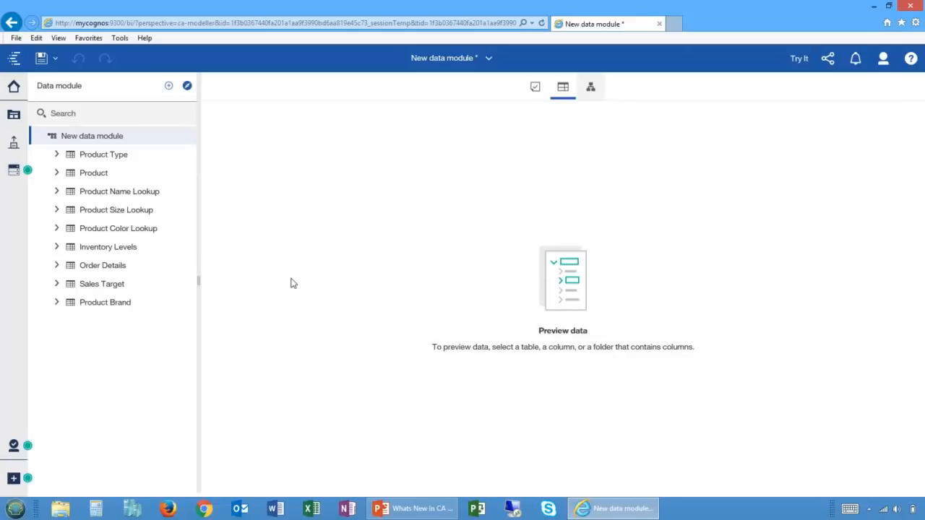
left_click(593, 89)
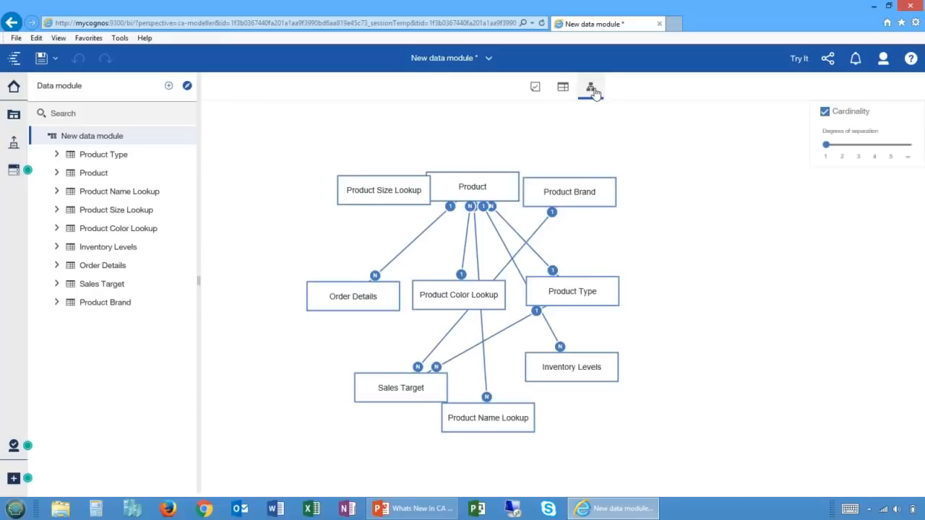
Step: Spread out the diagram around Product, moving Product Size Lookup, Product Brand, Sales Target, Product Name Lookup and Inventory Levels clear of overlaps
left_click_drag(378, 202, 301, 214)
left_click_drag(475, 181, 467, 164)
left_click_drag(546, 192, 268, 342)
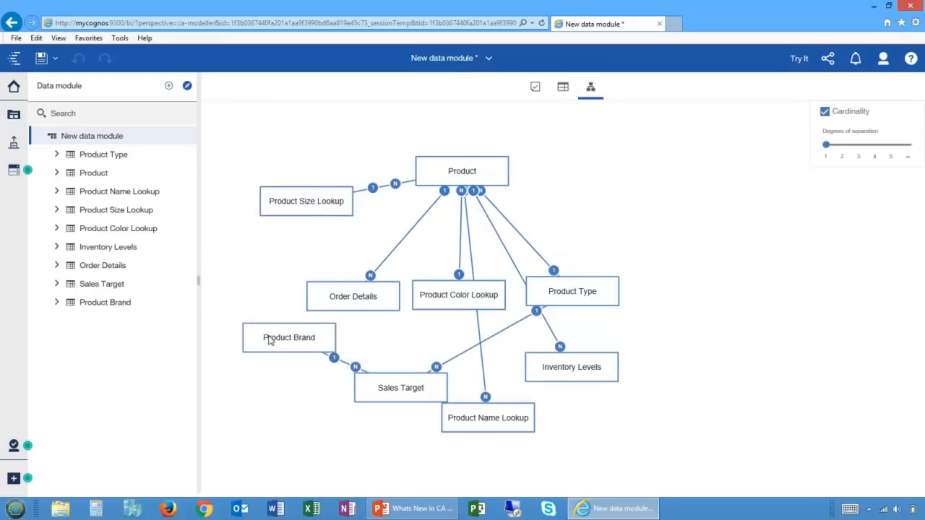
left_click_drag(394, 385, 354, 402)
left_click_drag(485, 422, 626, 180)
left_click_drag(584, 364, 669, 209)
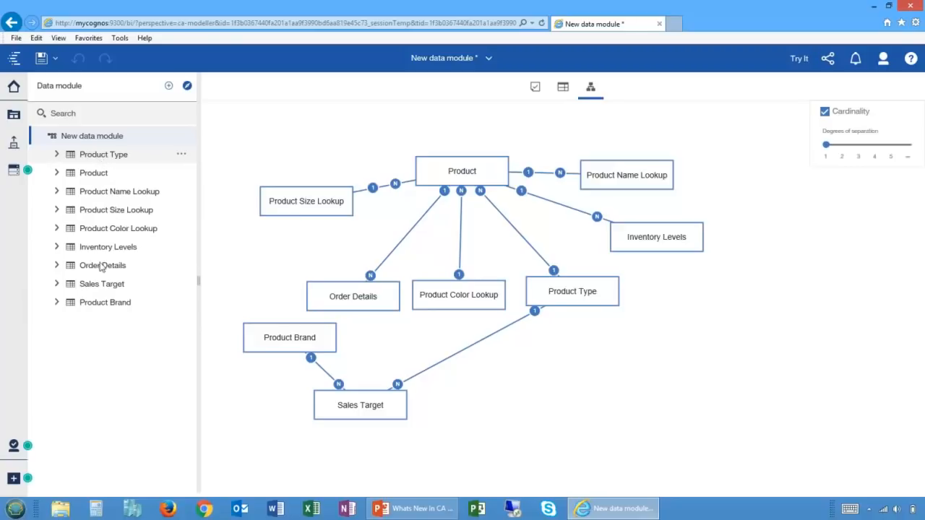
Step: Add the Order Header table from the GOSALES source to the data module and place it above Order Details in the diagram
left_click(14, 173)
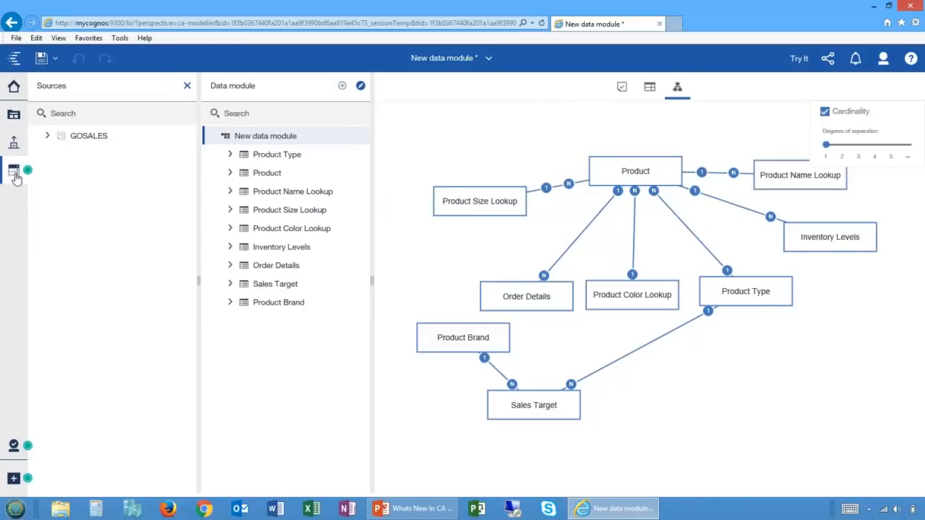
left_click(47, 137)
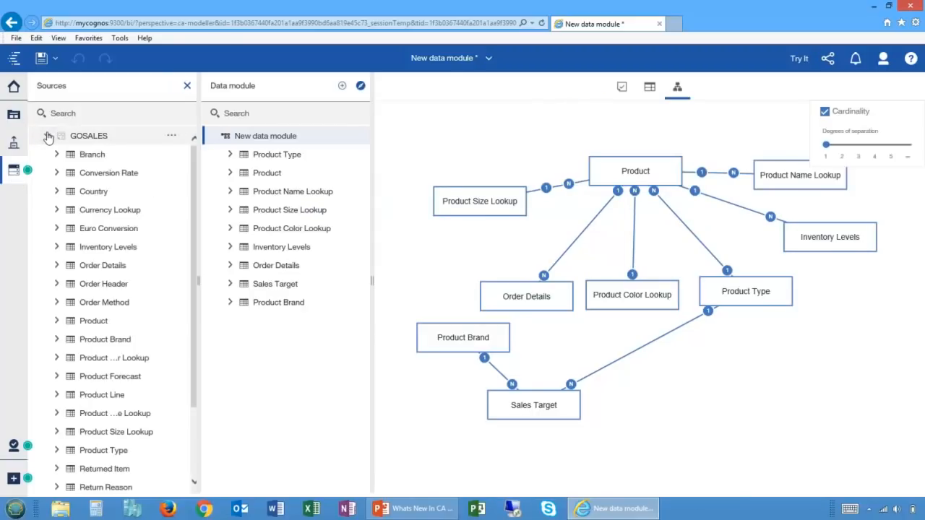
left_click_drag(192, 272, 196, 351)
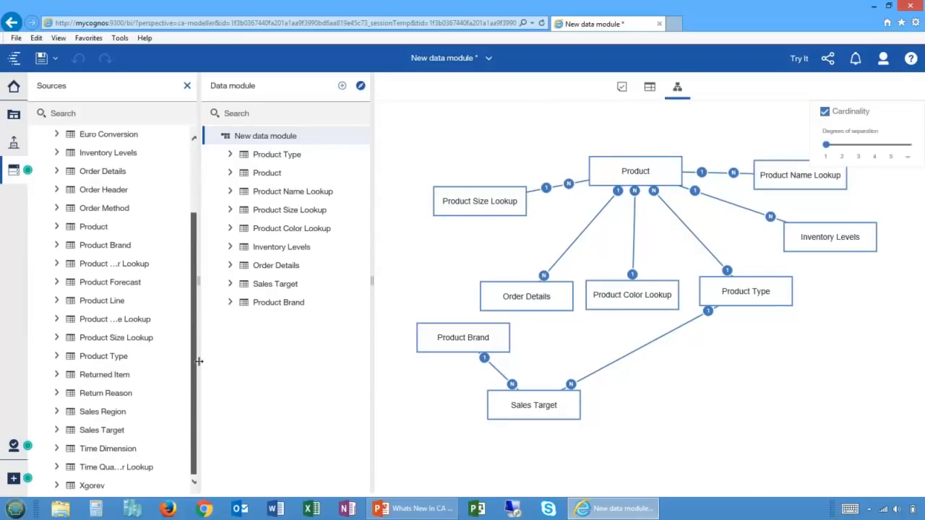
left_click(101, 190)
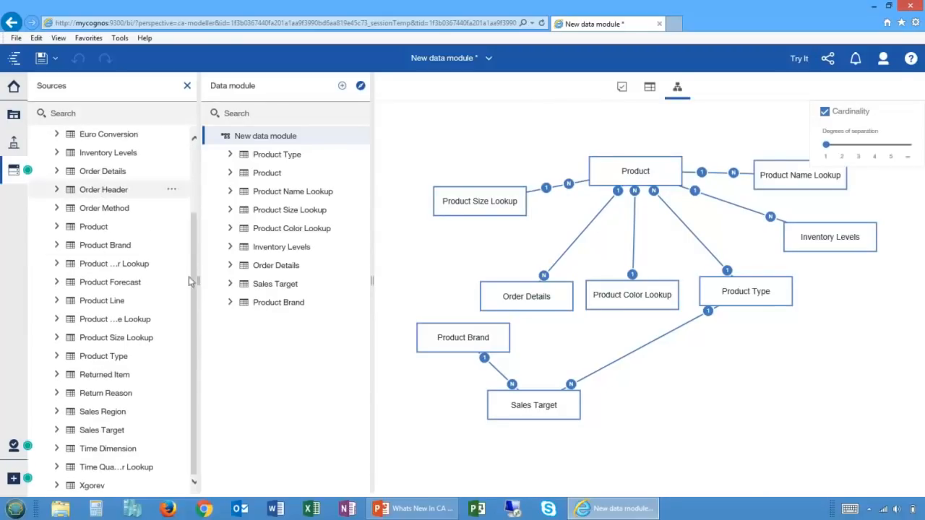
left_click_drag(267, 365, 267, 365)
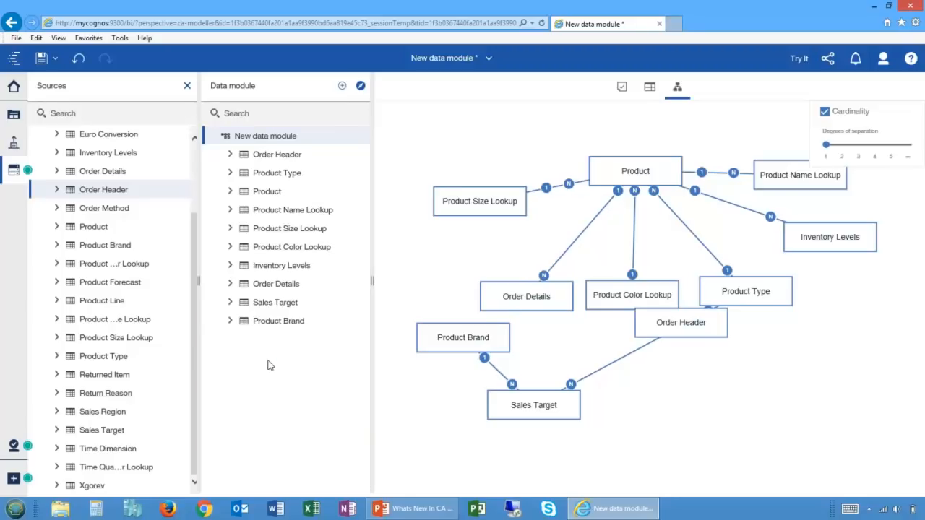
left_click_drag(684, 324, 708, 399)
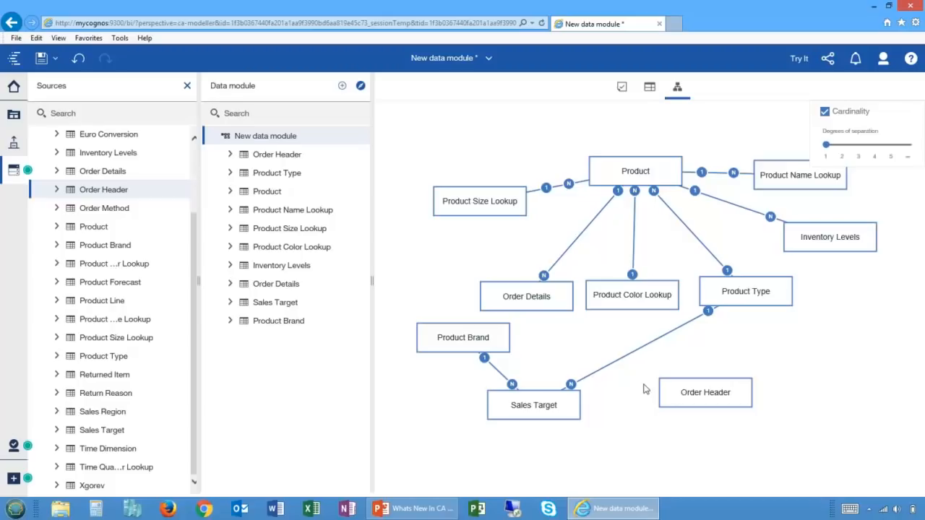
left_click_drag(488, 292, 453, 255)
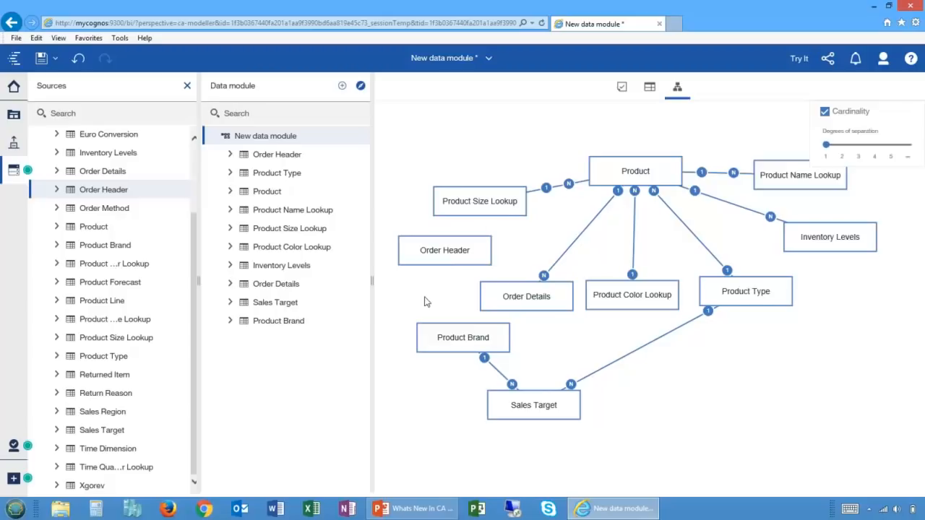
Step: Create a relationship between Order Header and Order Details by matching their Order Number columns, then nudge Order Header away from Order Details
left_click(439, 262)
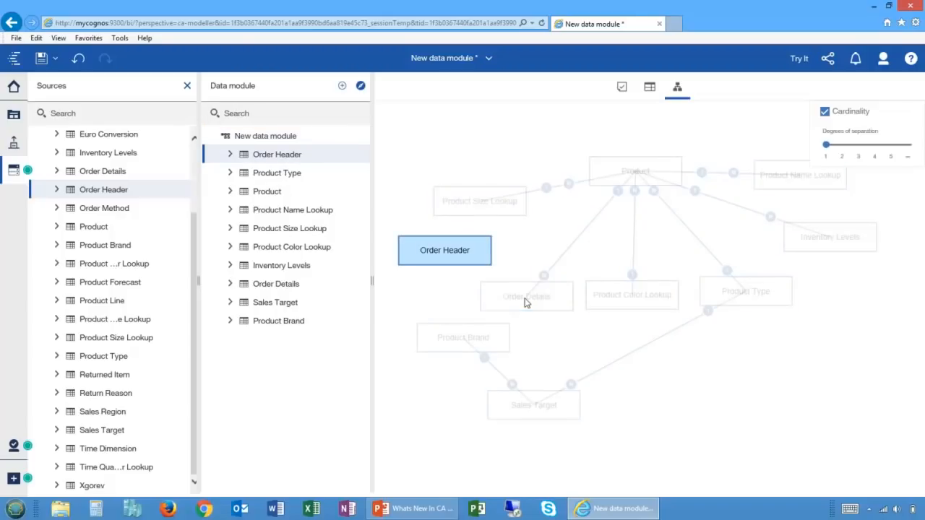
left_click(526, 298, "ctrl")
right_click(525, 300)
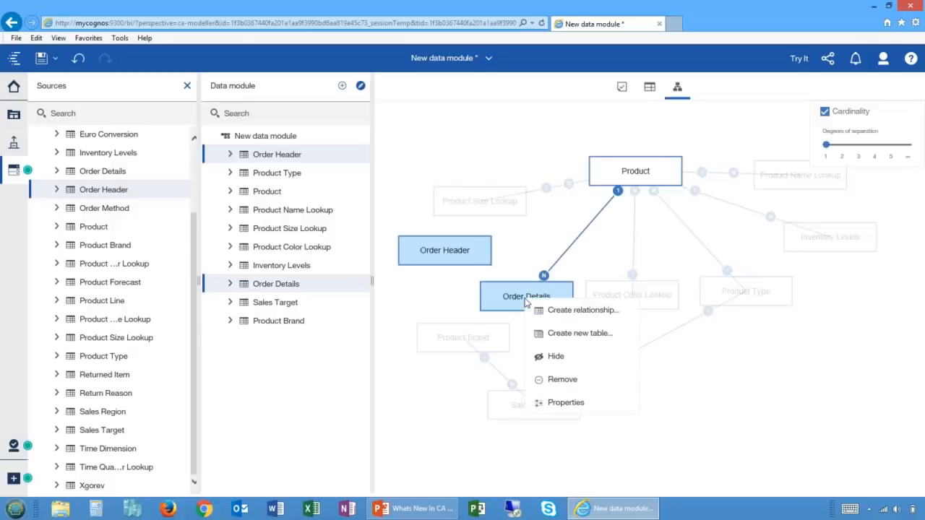
left_click(566, 313)
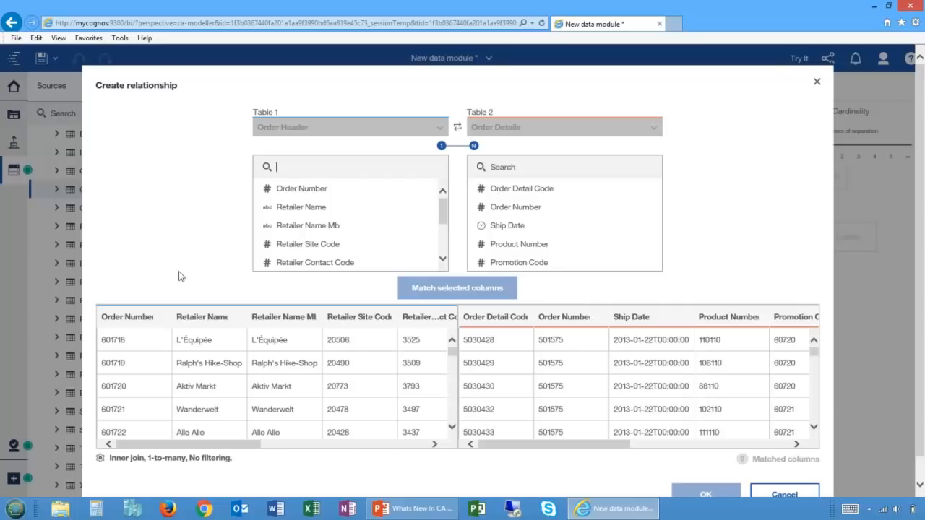
left_click(291, 191)
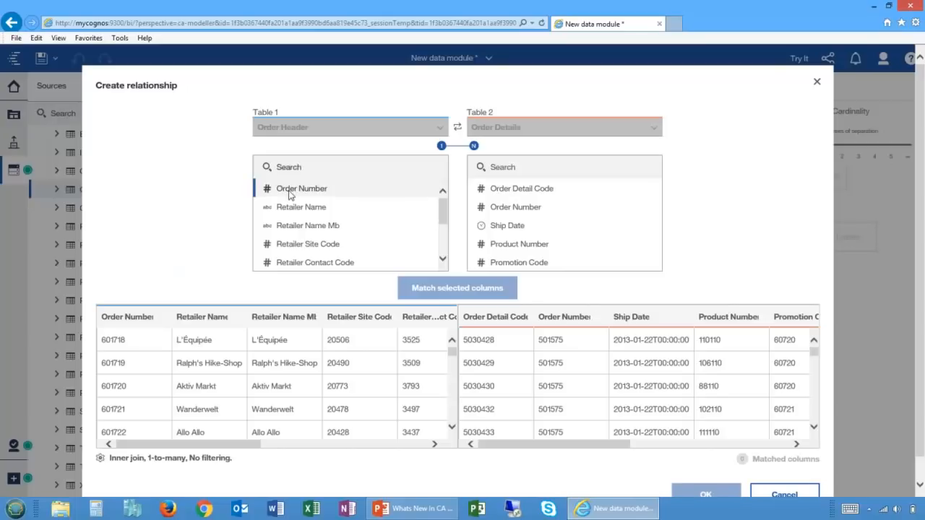
left_click(514, 209)
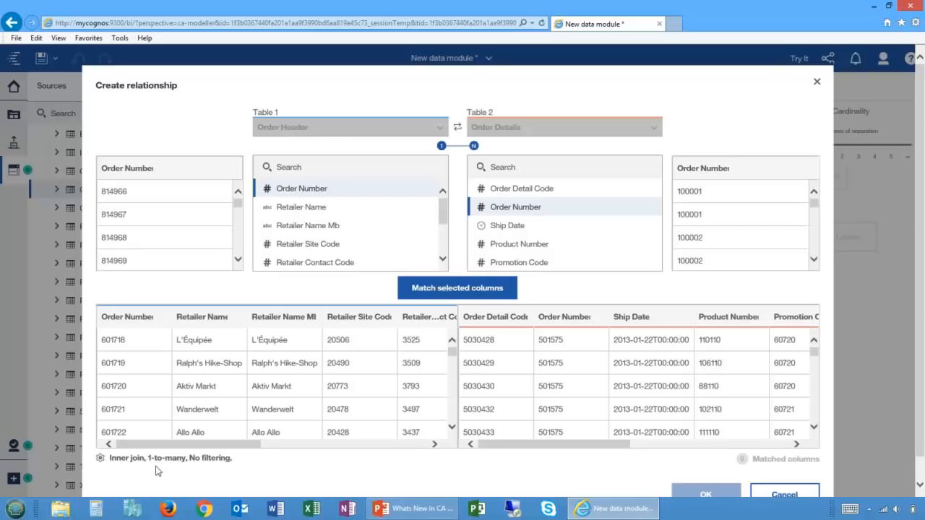
left_click(415, 293)
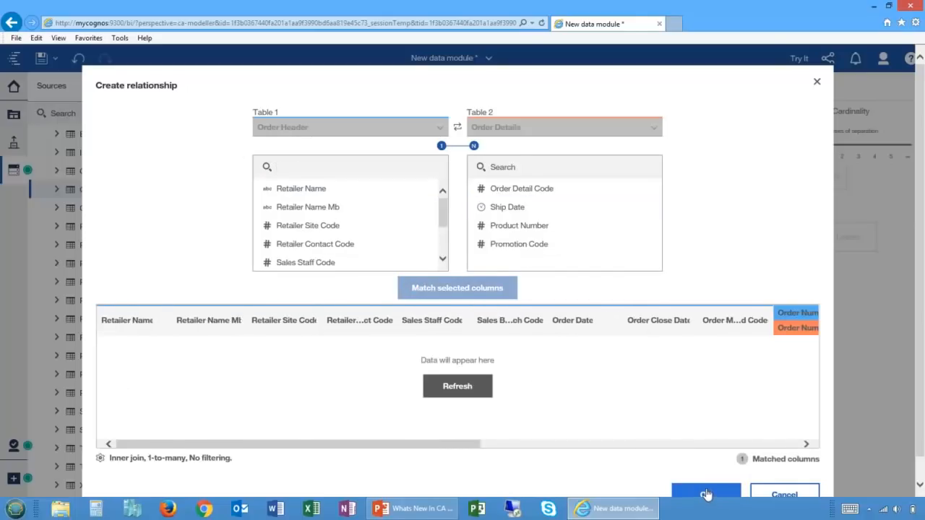
left_click(706, 494)
left_click(706, 493)
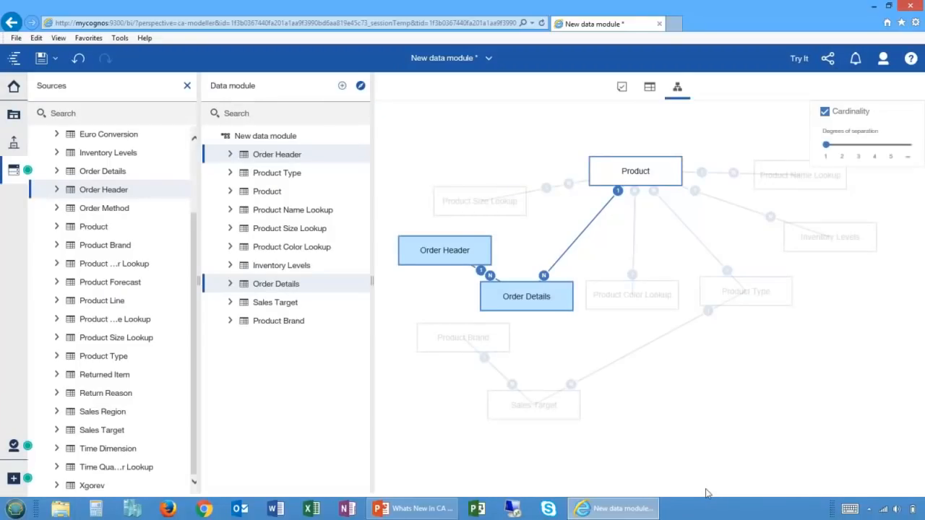
left_click_drag(451, 252, 458, 241)
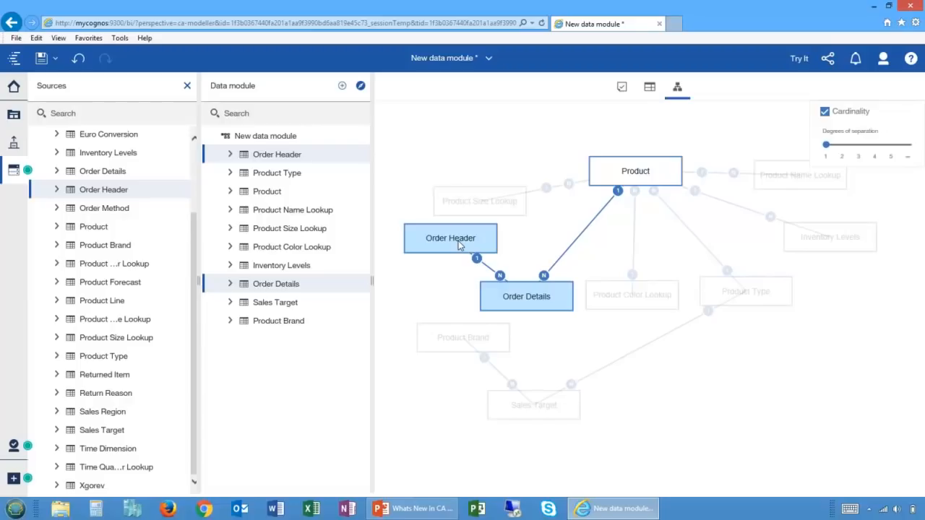
Step: Expand the Order Header table and examine the options available for its Order Date and Order Close Date columns
left_click(228, 156)
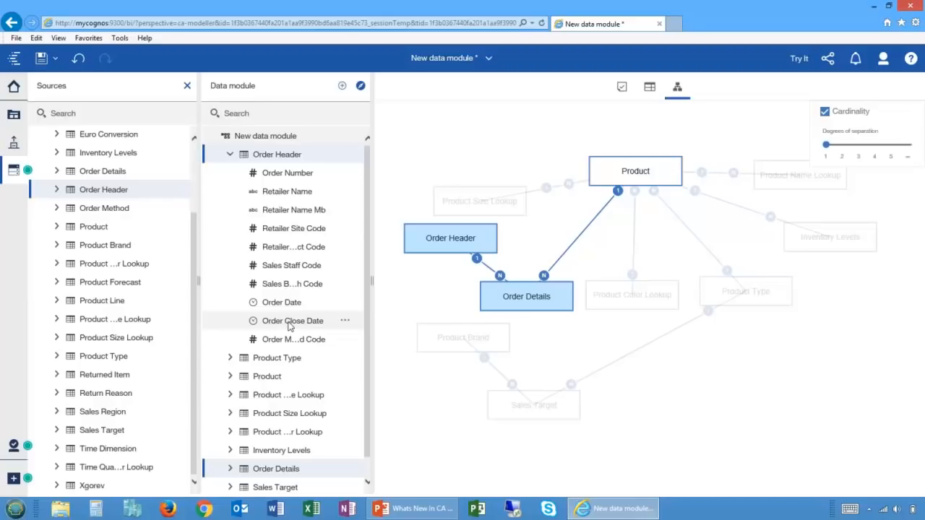
left_click(271, 306)
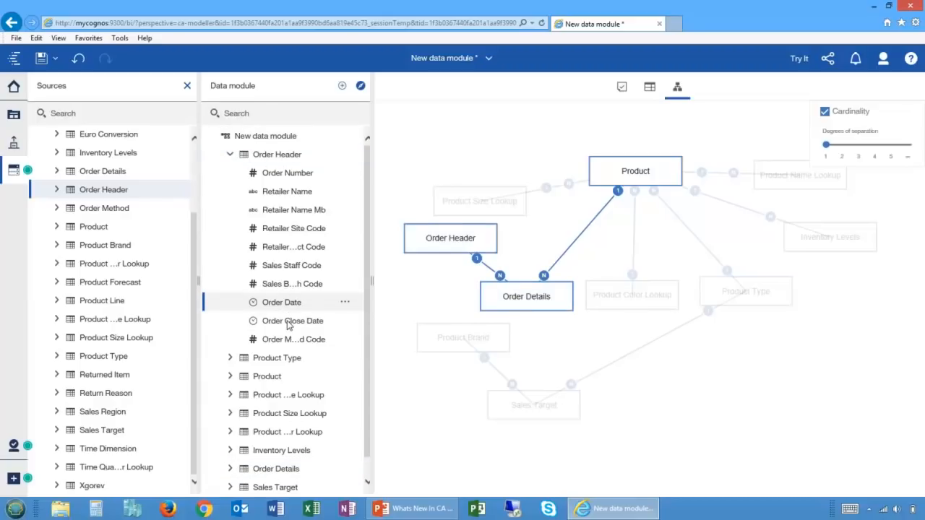
left_click(289, 325, "ctrl")
right_click(289, 325)
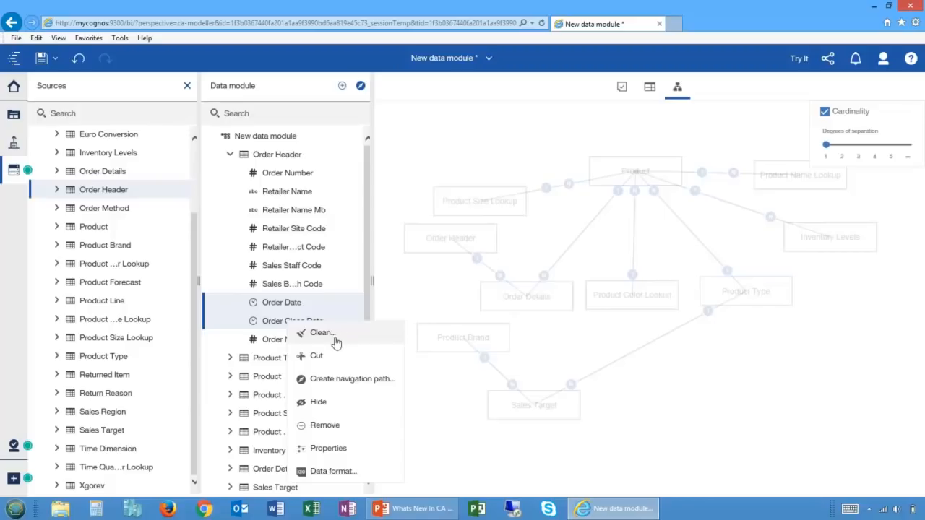
Step: Start a calculation on the Order Header table and insert the _days_between business date/time function into its expression
right_click(269, 156)
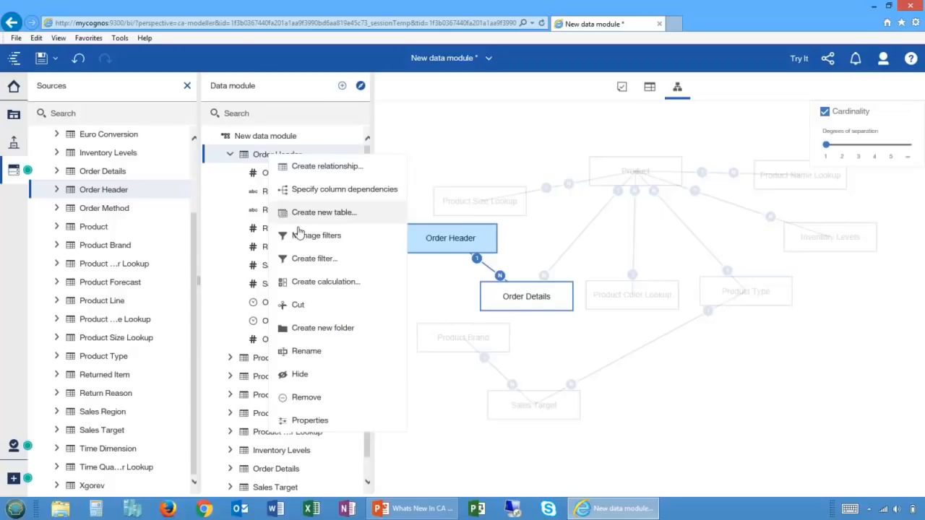
left_click(325, 281)
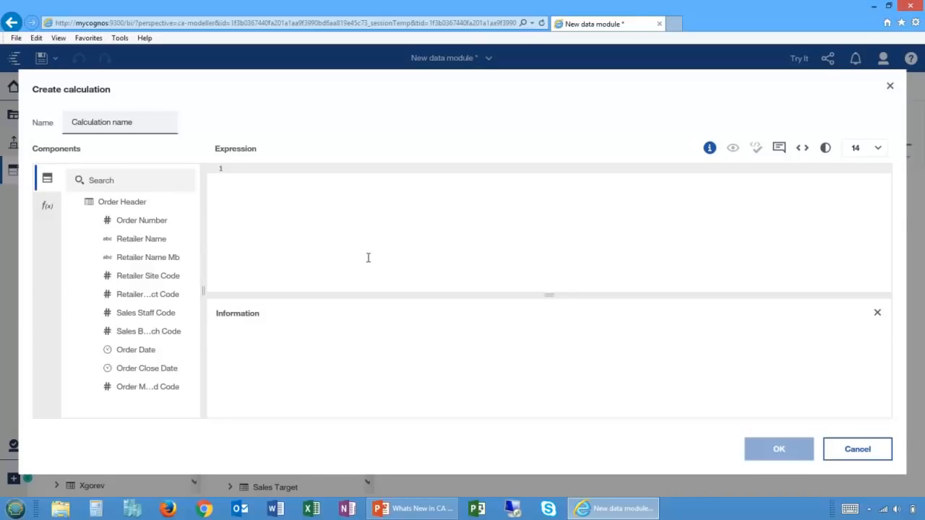
type("_")
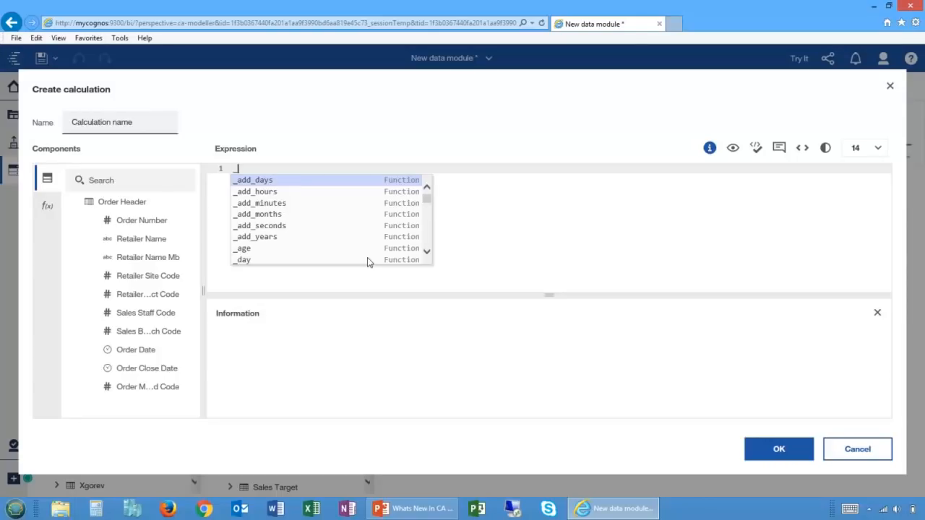
key("BackSpace")
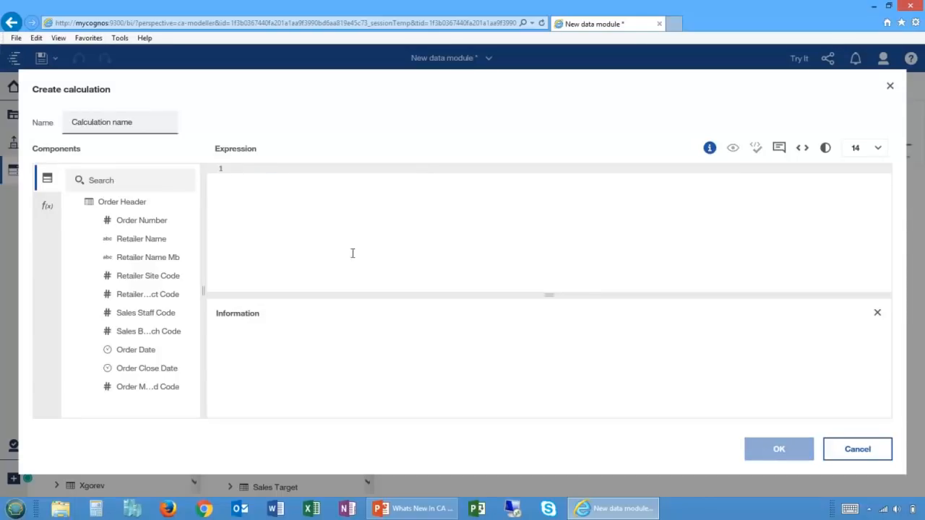
left_click(44, 208)
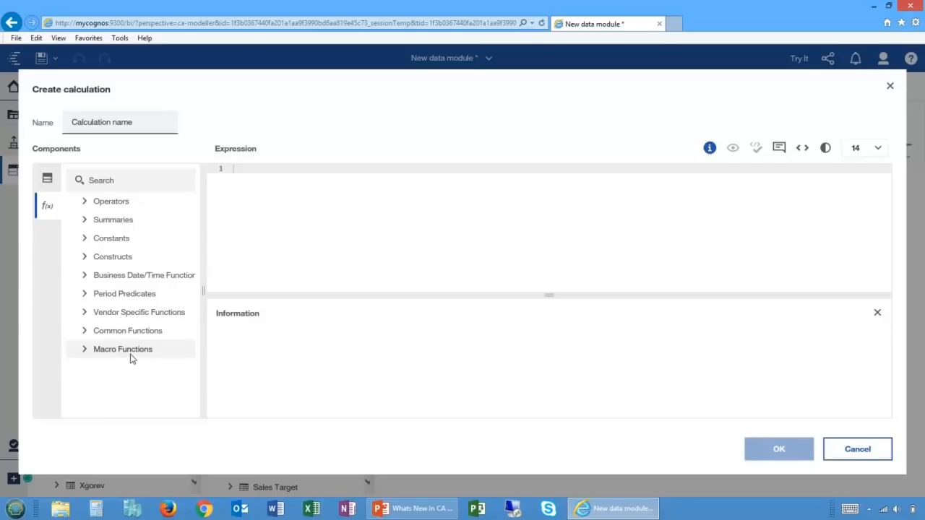
left_click(84, 279)
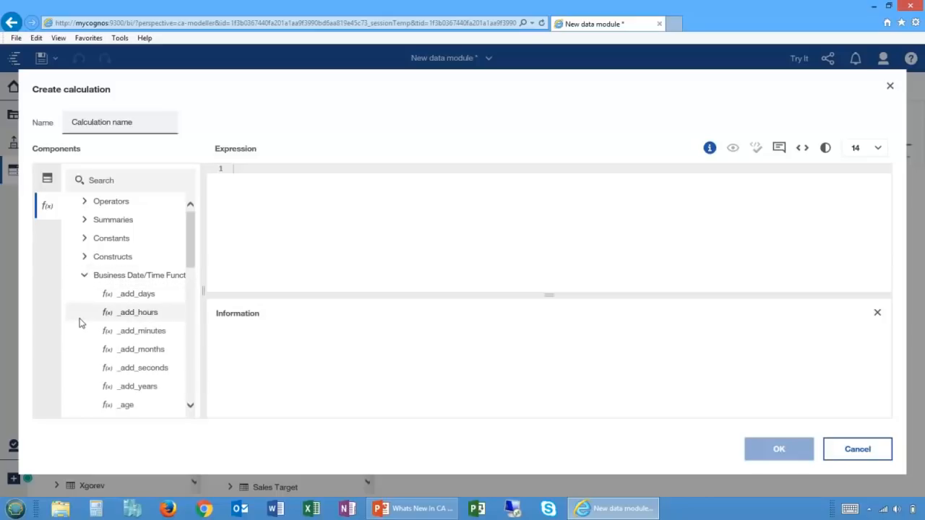
scroll(81, 323, "down", 5)
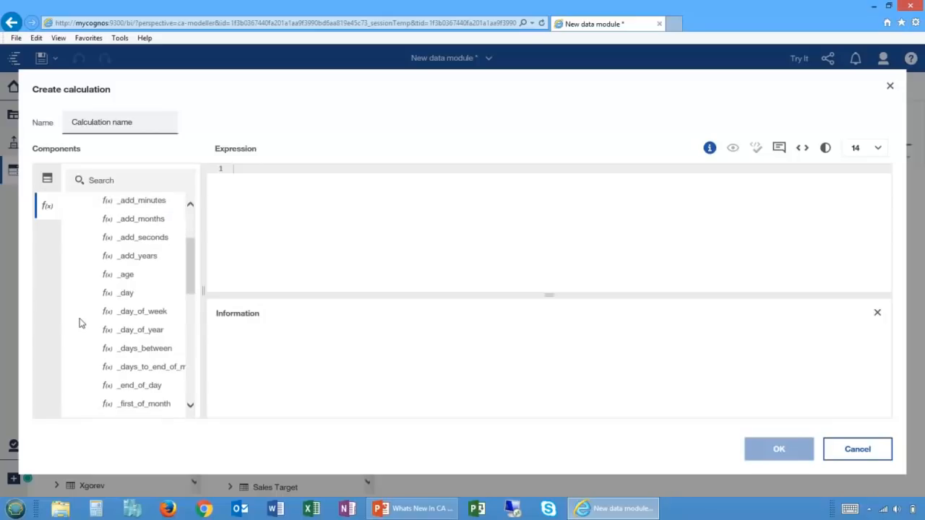
scroll(81, 323, "down", 1)
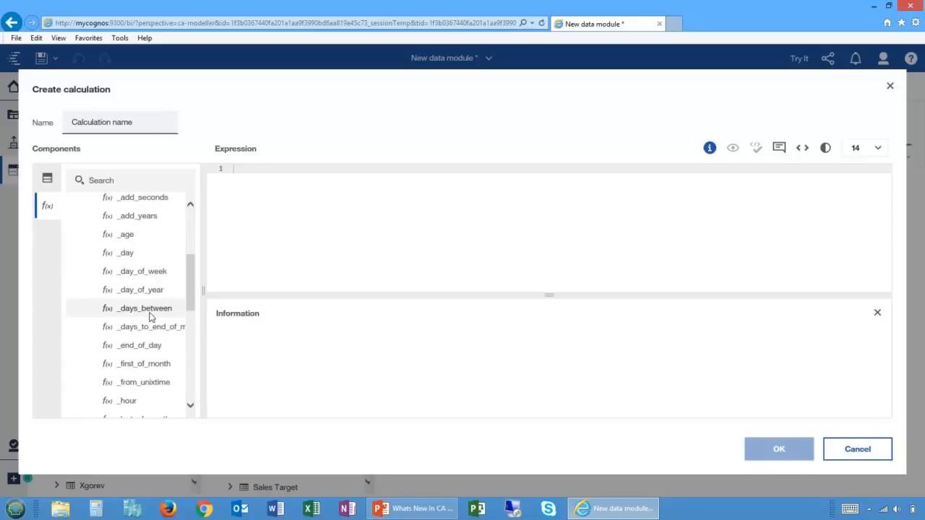
left_click(97, 316)
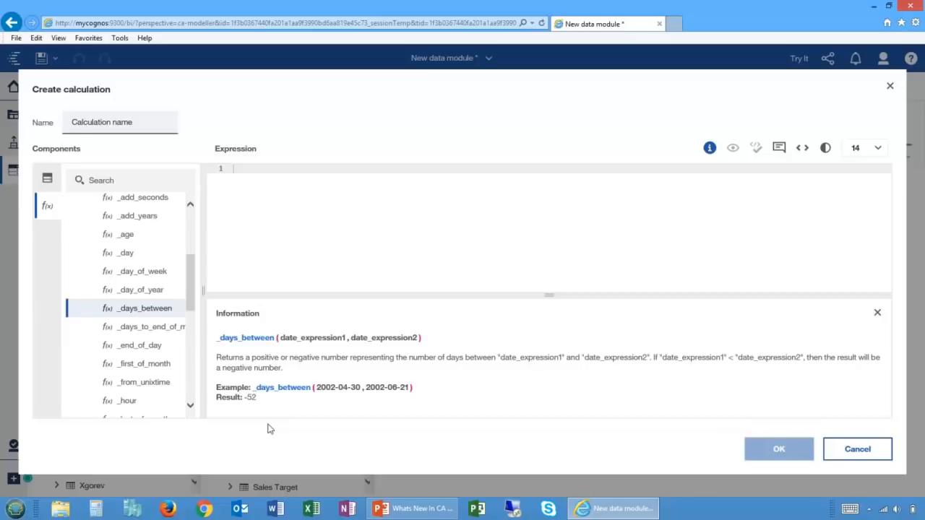
left_click_drag(144, 309, 281, 224)
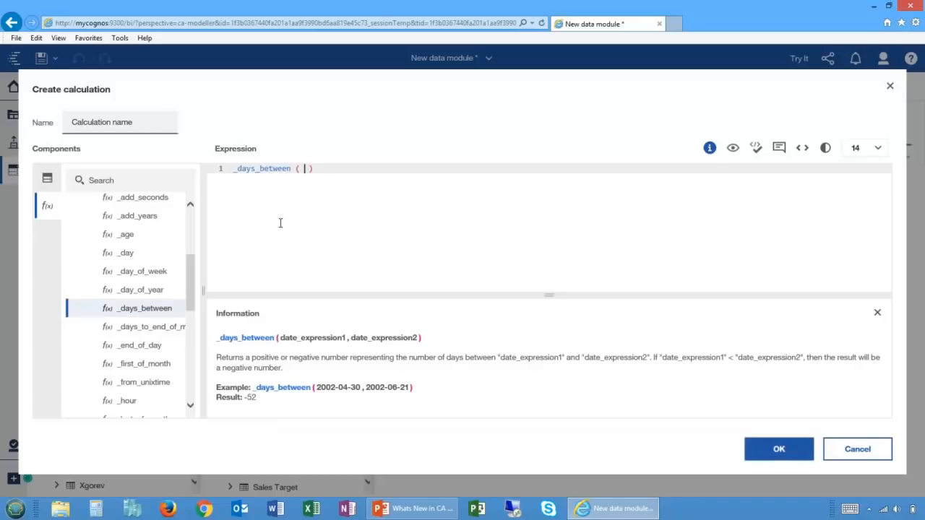
Step: Complete the function with Order Close Date and Order Date as its comma-separated arguments, and preview the calculation's rows
left_click(48, 180)
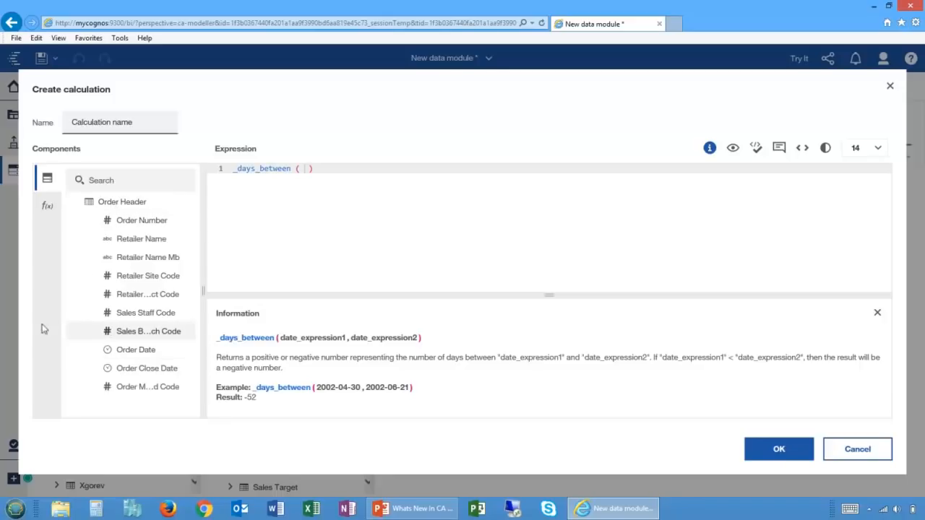
left_click_drag(148, 368, 302, 169)
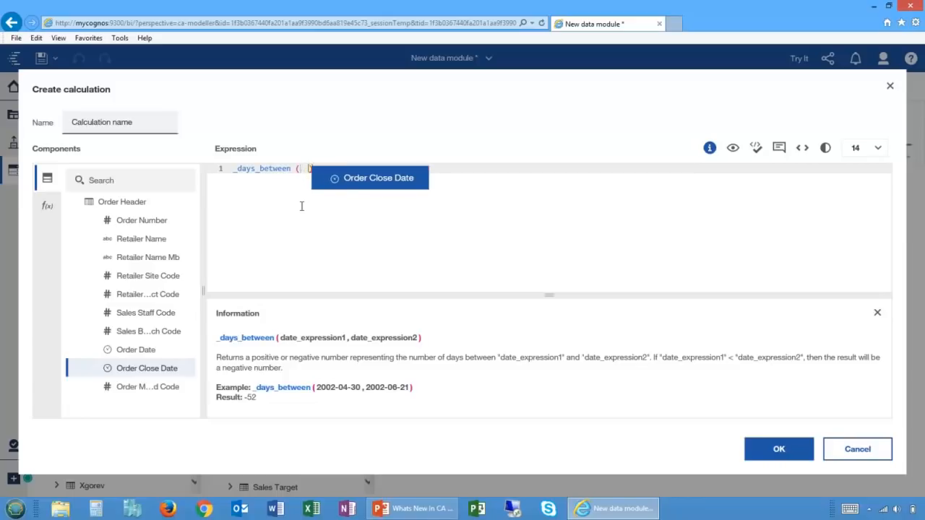
type(",")
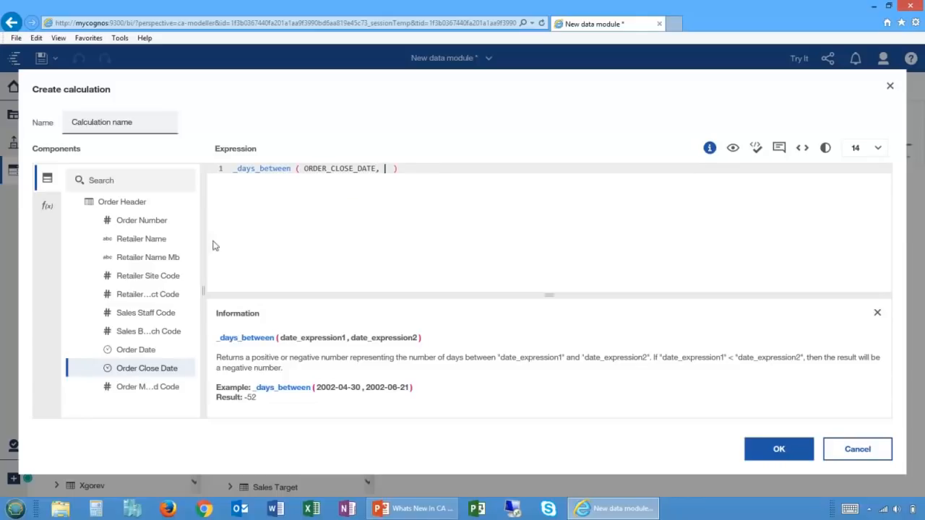
left_click(138, 351)
left_click_drag(378, 180, 387, 168)
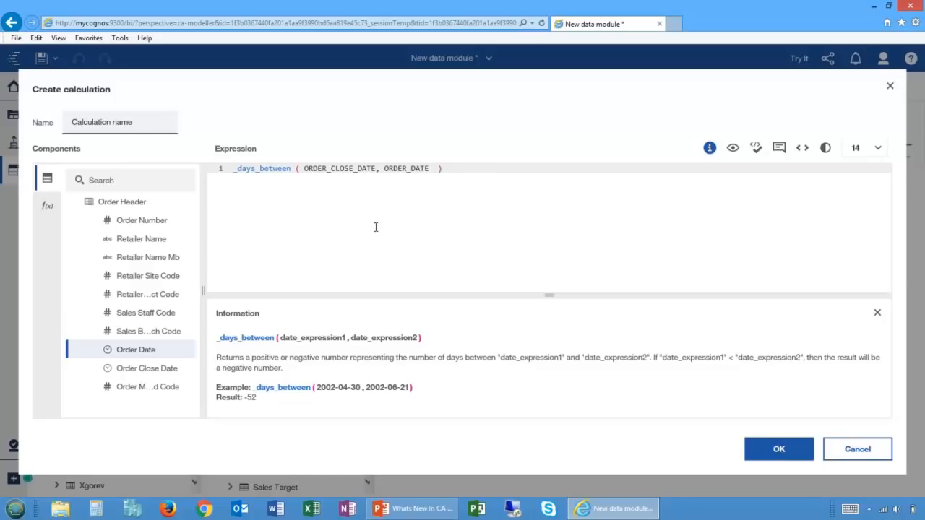
left_click(734, 148)
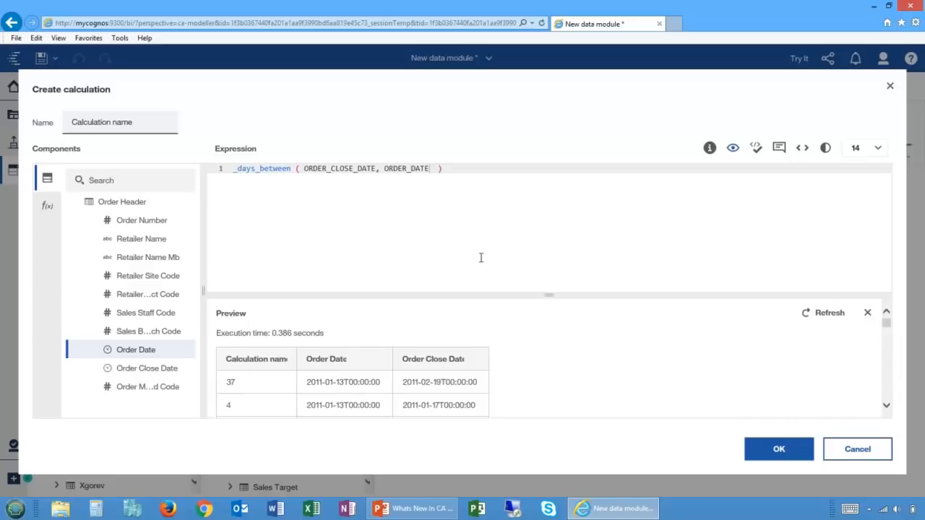
scroll(481, 257, "down", 3)
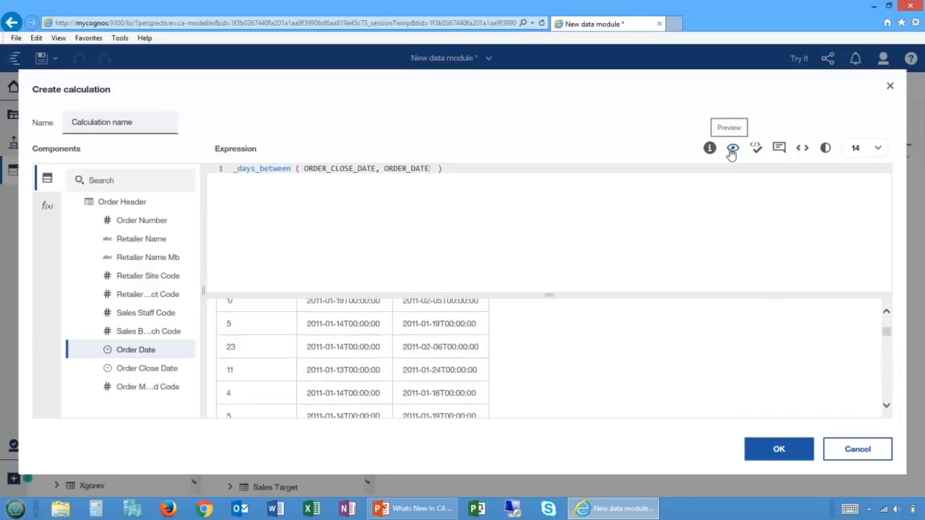
Step: Comment out the days-between expression and restore it to active code
left_click(780, 149)
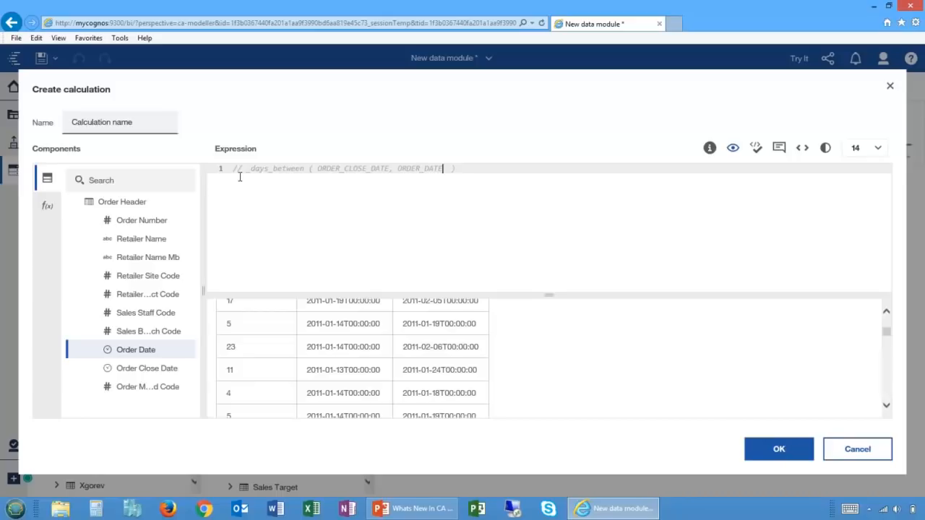
left_click(779, 149)
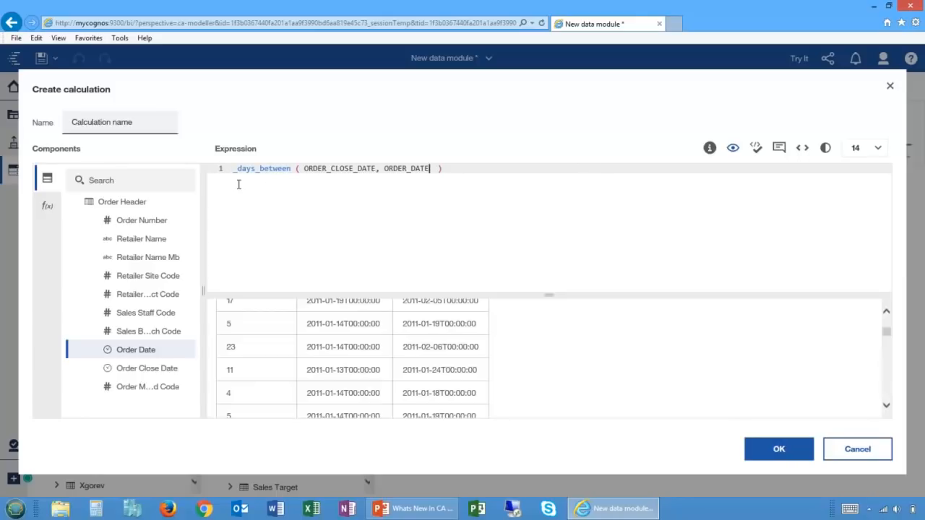
Step: Auto-format the expression, break it across three lines, and auto-format it again onto a single line
left_click(804, 148)
left_click(384, 169)
key("Return")
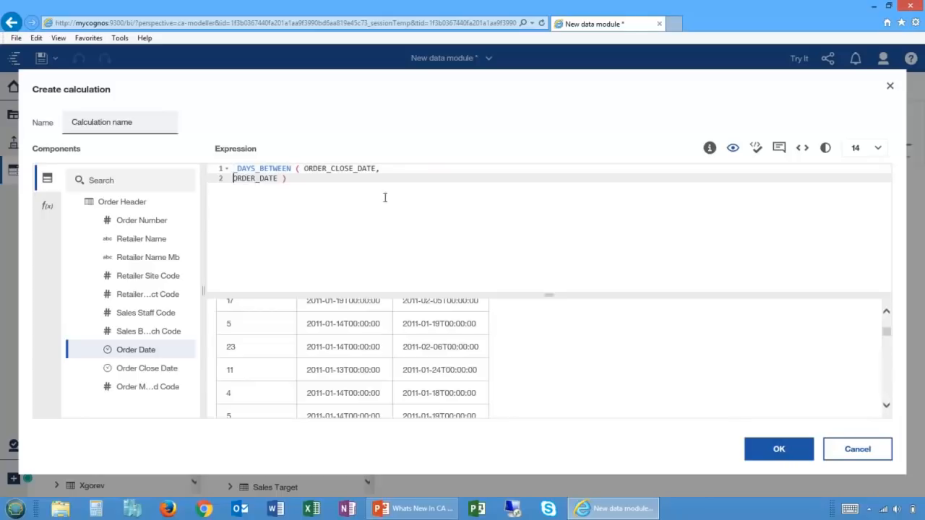
left_click(296, 168)
key("Return")
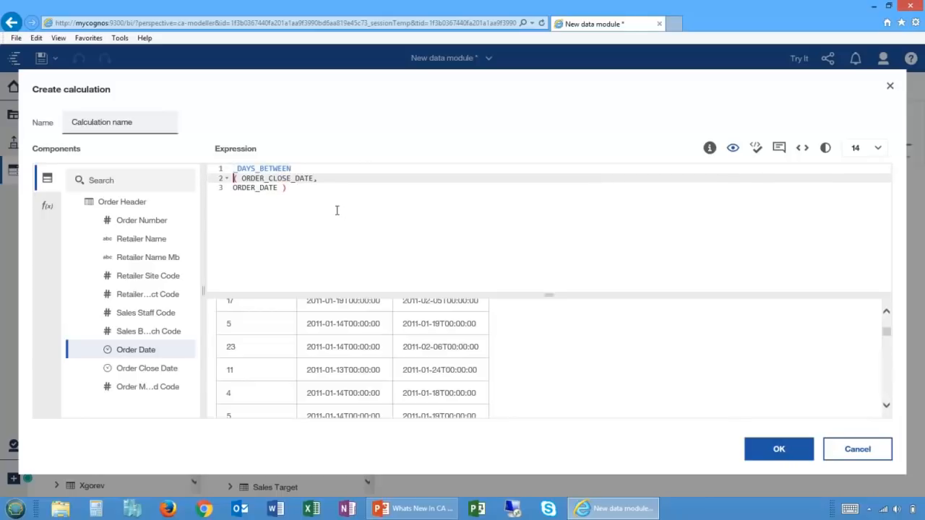
left_click(803, 149)
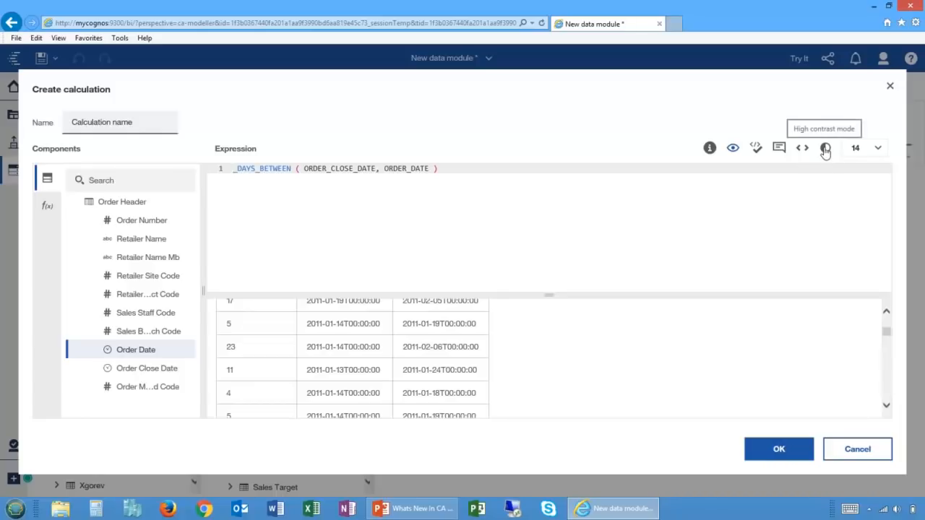
Step: Try the expression editor's high contrast mode on and off, and set its font size to 18
left_click(825, 148)
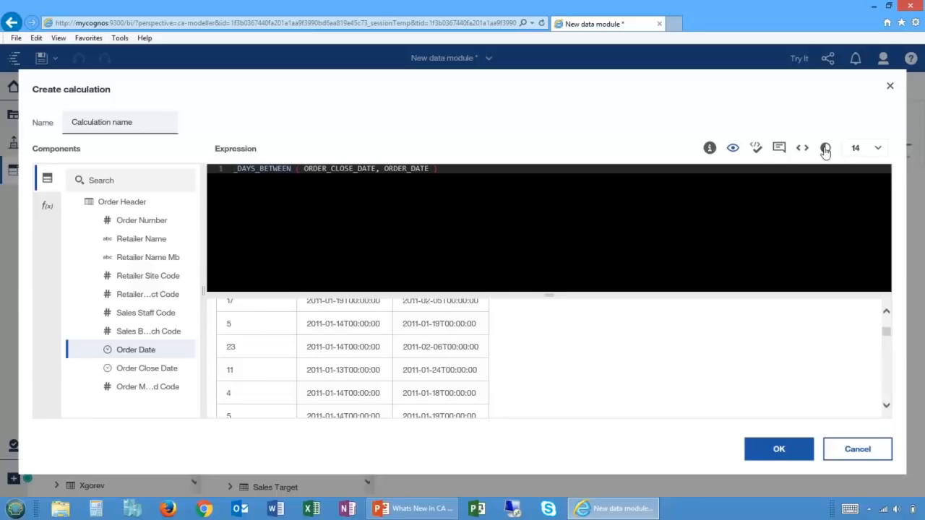
left_click(825, 149)
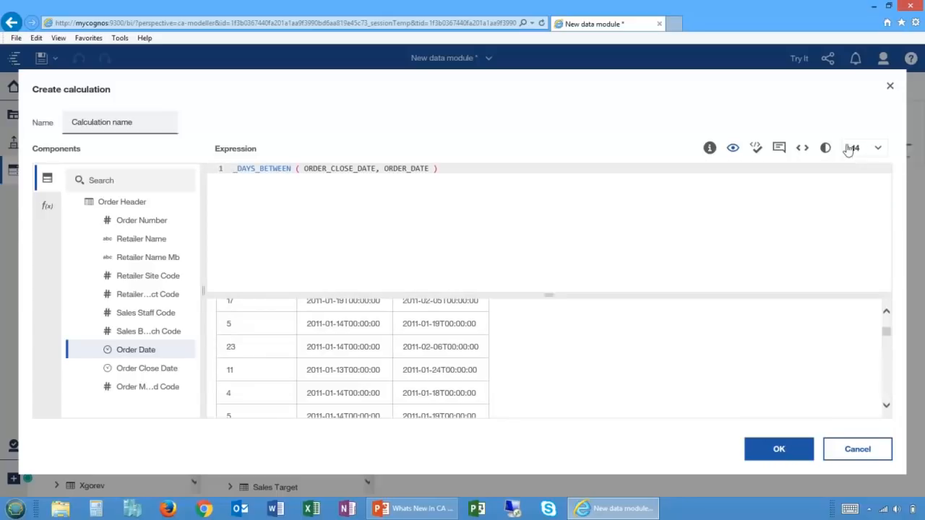
left_click(878, 150)
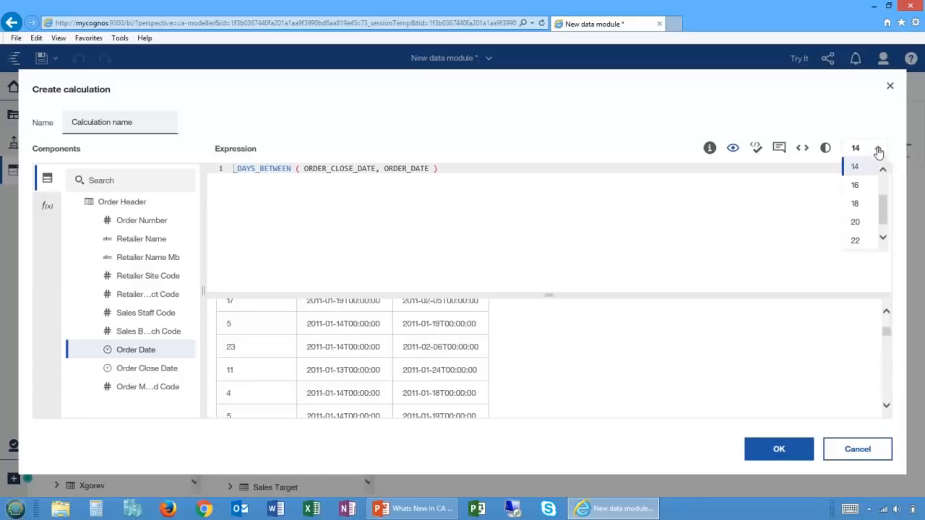
left_click(855, 203)
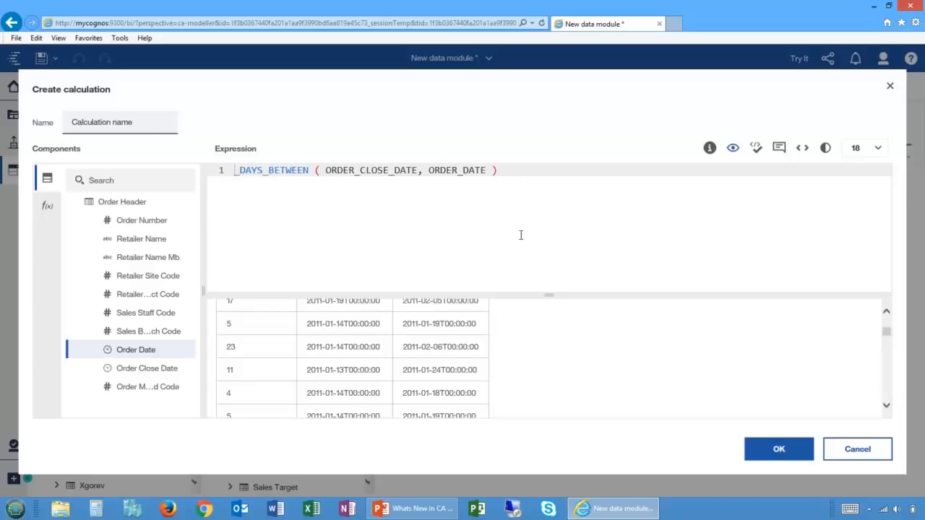
Step: Name the calculation "Days to Close", validate its expression, and add it to the Order Header table
left_click(50, 123)
type("Da")
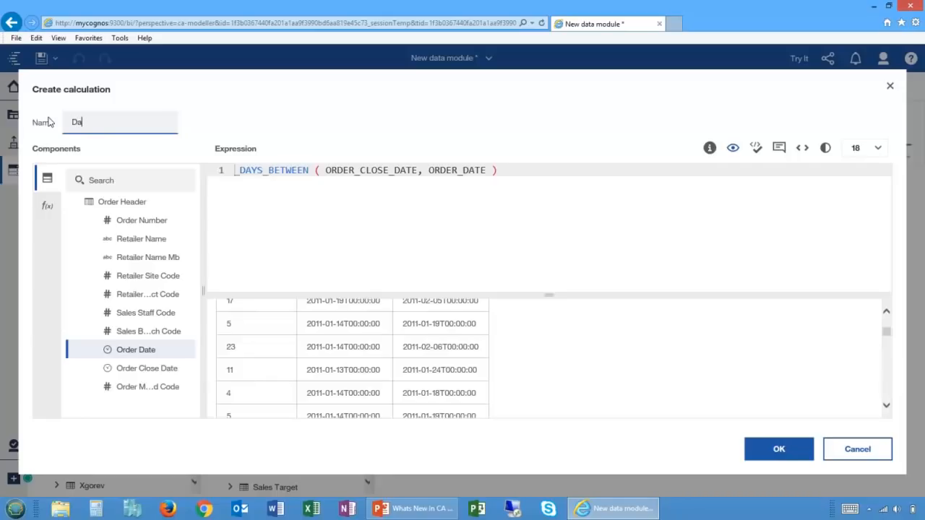
type("ys to Close")
left_click(756, 148)
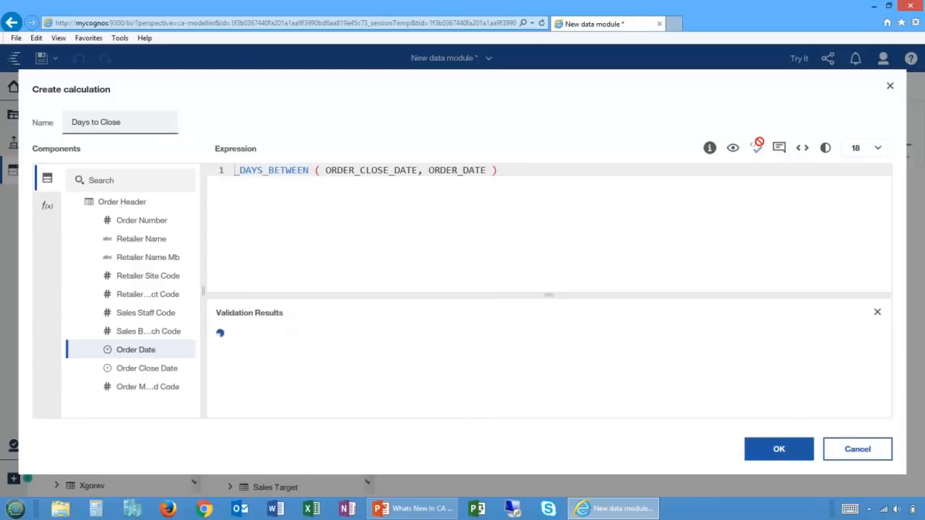
left_click(709, 149)
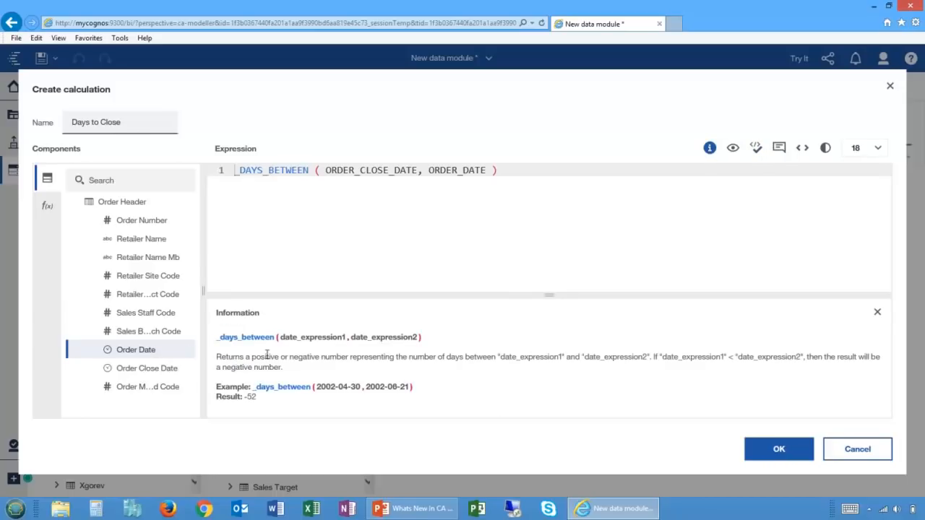
left_click(145, 331)
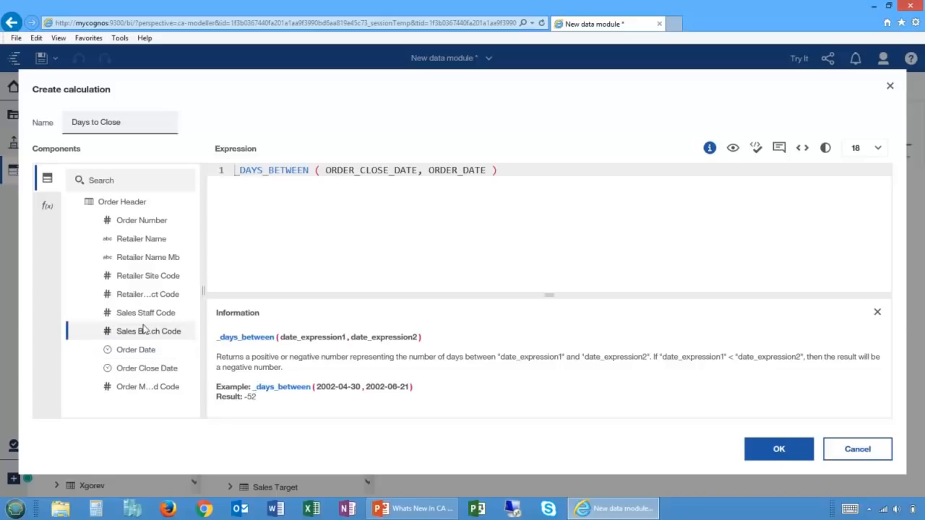
left_click(47, 206)
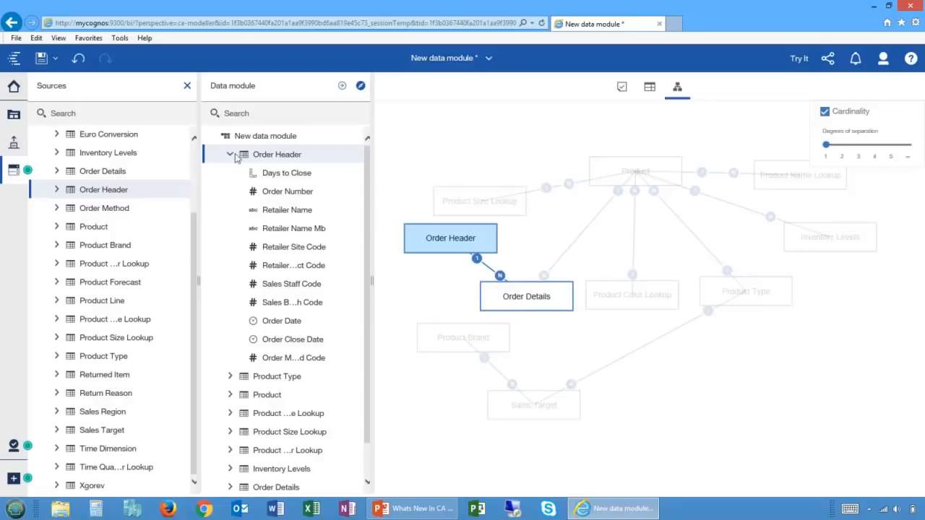
Step: Create a new folder named "Keys" inside the Order Header table
right_click(267, 158)
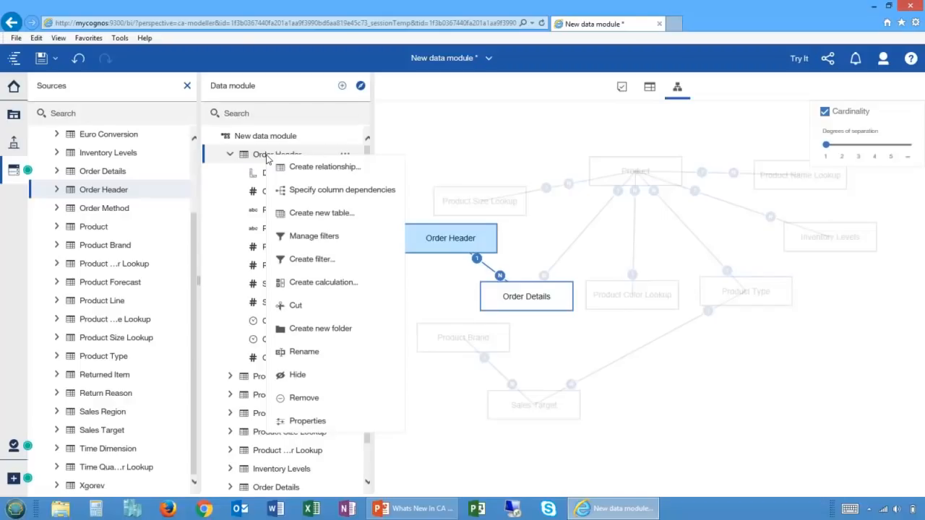
left_click(315, 330)
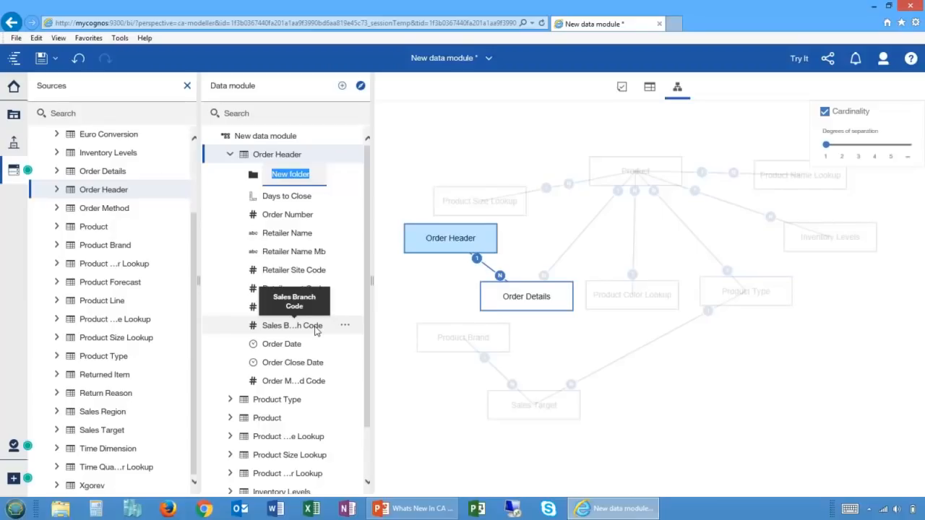
type("Keys")
key("Return")
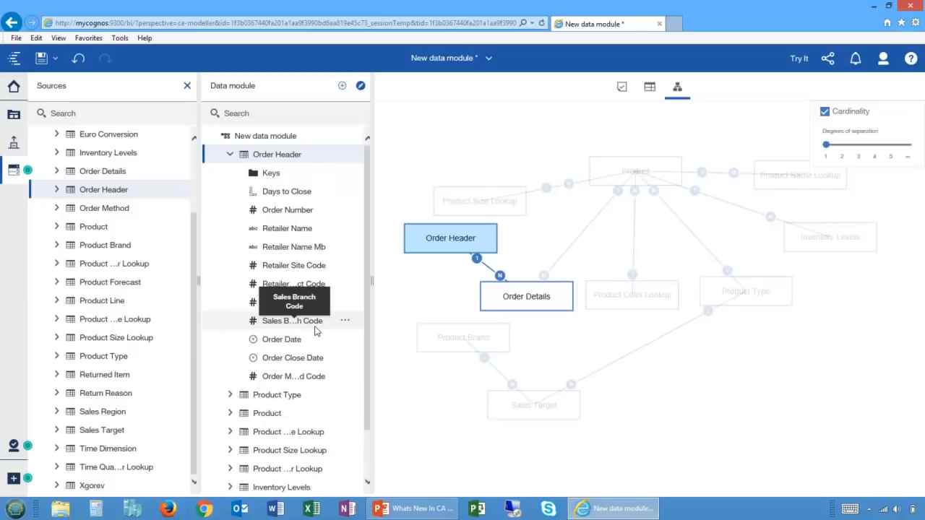
Step: Move the Retailer Site, Retailer Contact, Sales Staff, Sales Branch and Order Method Code columns into the Keys folder and check its contents
left_click(282, 265)
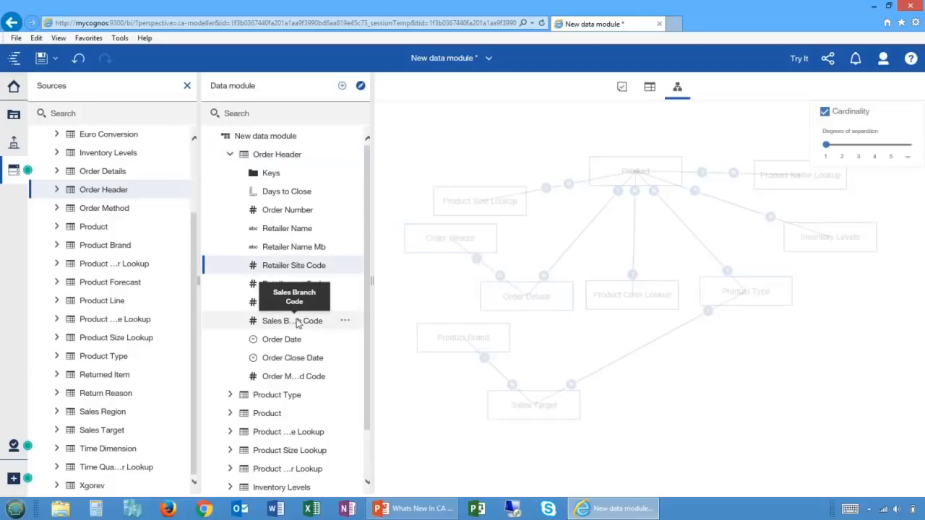
left_click(298, 322, "shift")
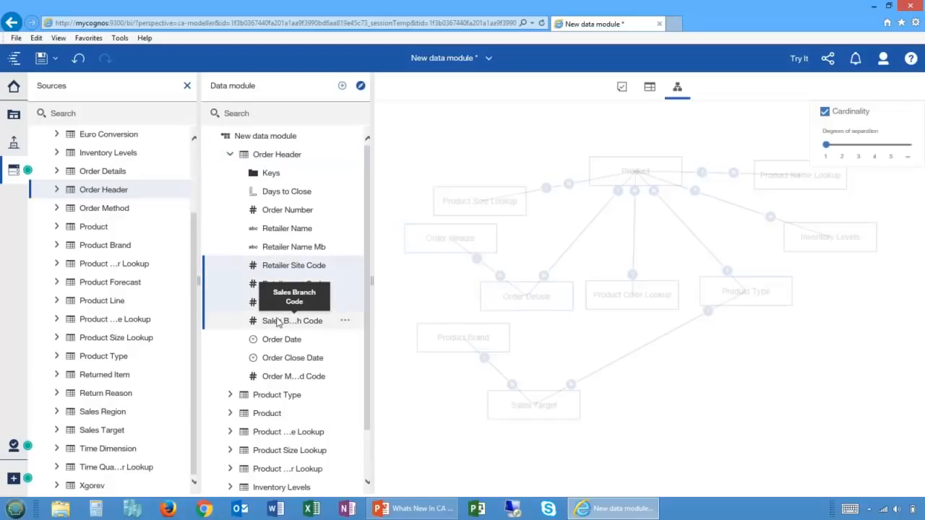
left_click(291, 380, "ctrl")
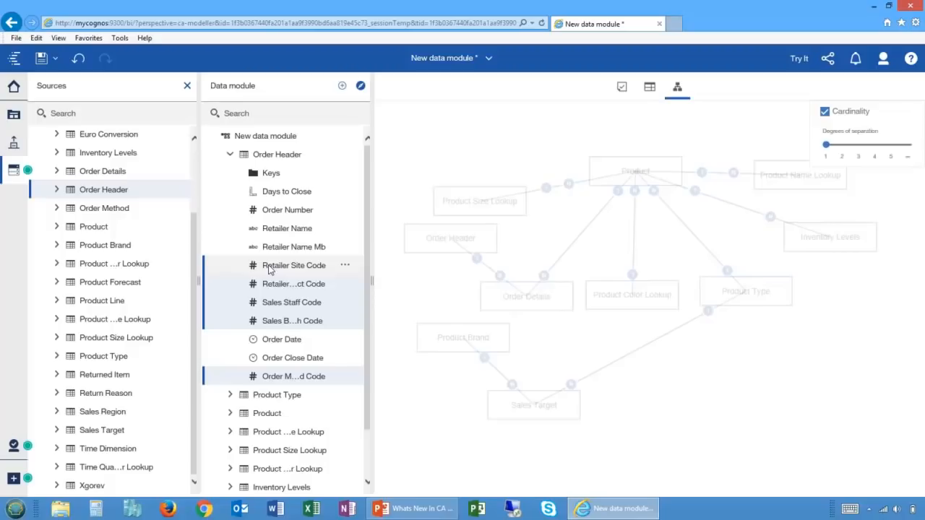
left_click_drag(269, 269, 278, 173)
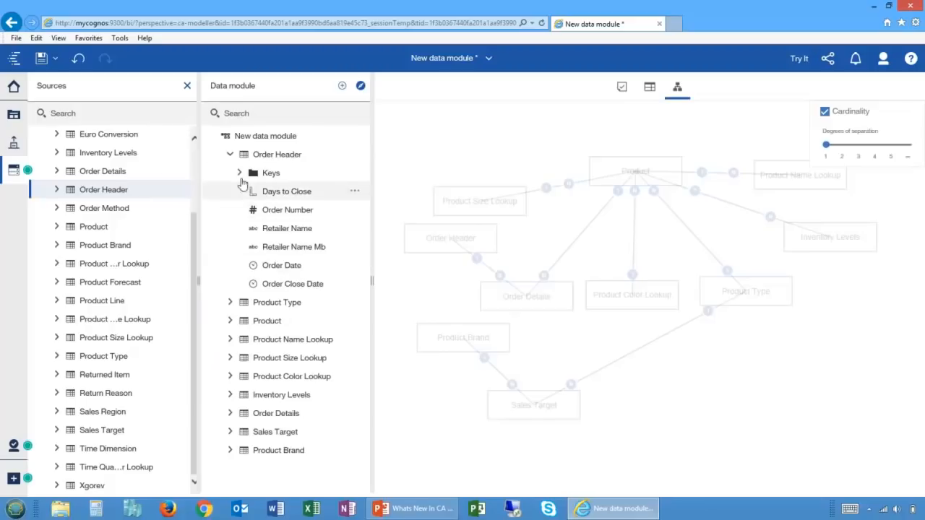
left_click(238, 174)
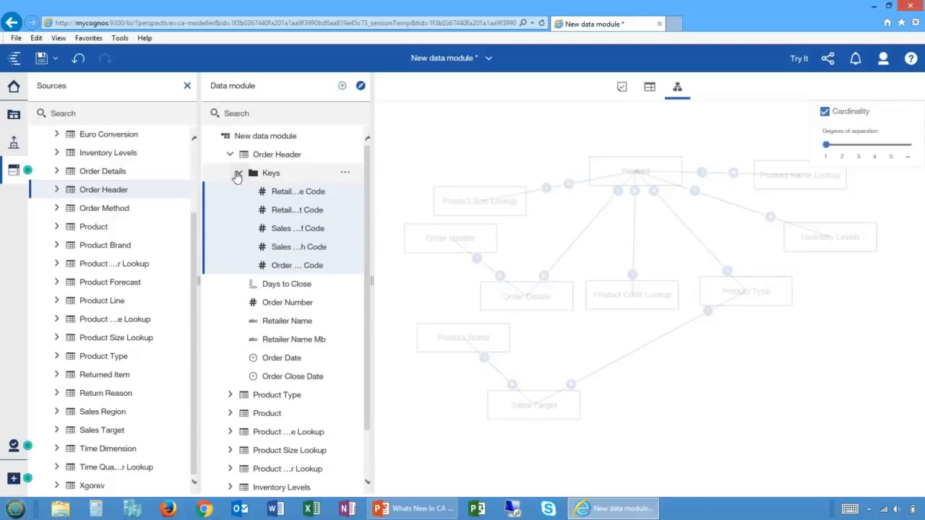
left_click(238, 174)
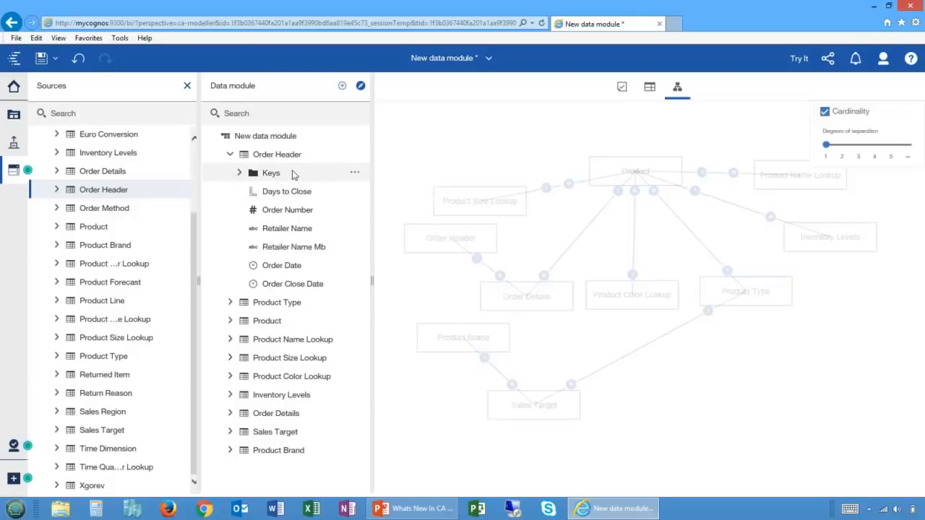
Step: Hide the Keys folder of Order Header from users through its properties
left_click(352, 175)
left_click(352, 174)
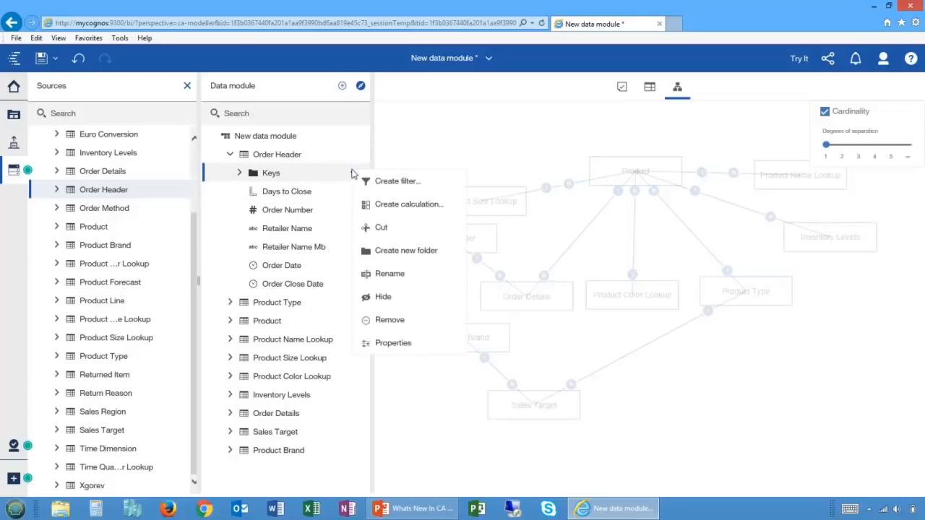
left_click(393, 342)
left_click(590, 175)
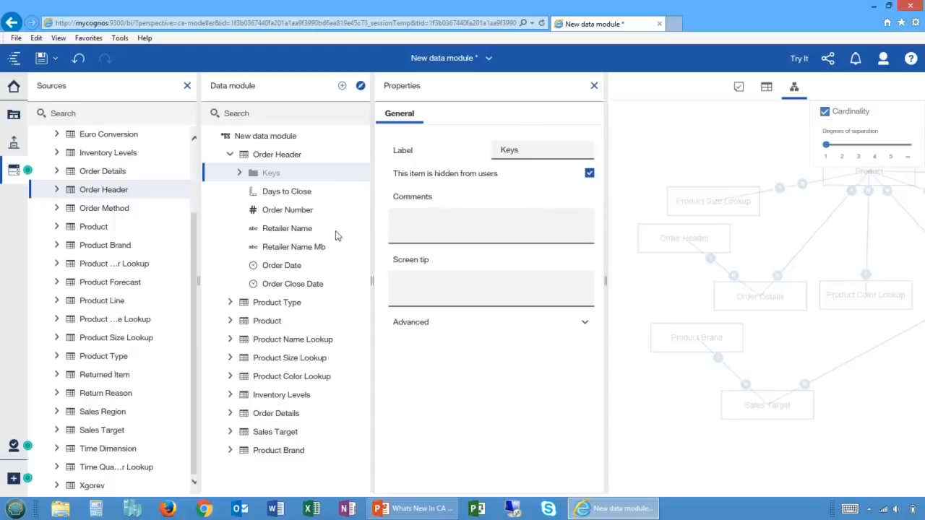
Step: Create a folder named "Product Info" at the root of the data module
left_click(274, 139)
right_click(274, 139)
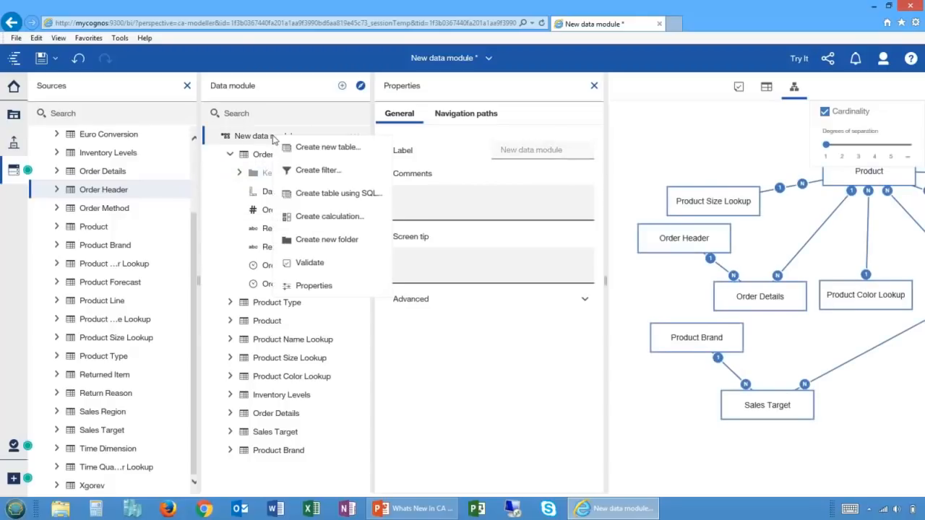
left_click(330, 239)
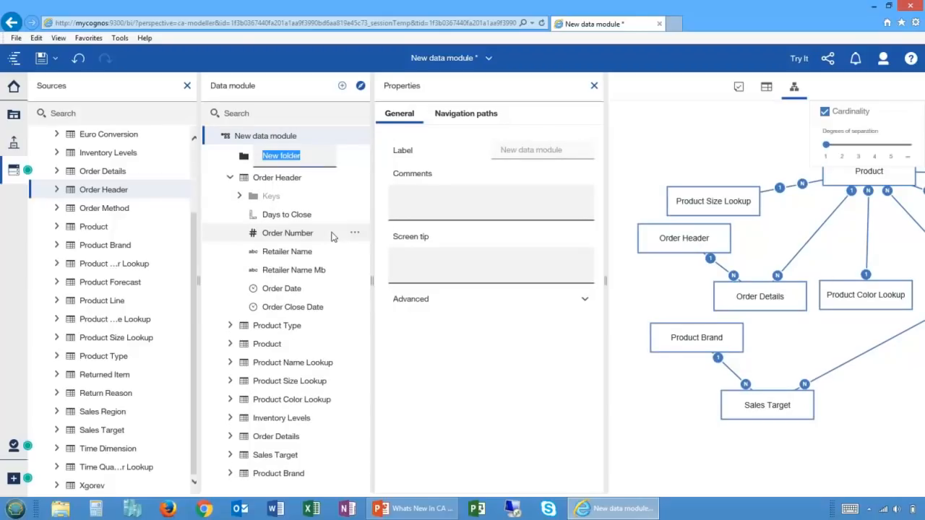
type("Product Info")
key("Return")
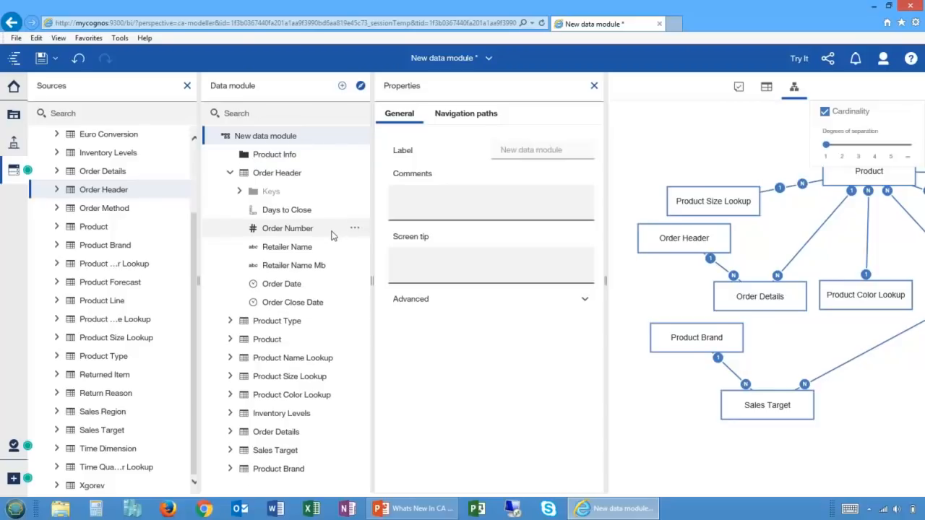
Step: Move the Product, Product Type, Product Brand and Product Name, Size and Color Lookup tables into the Product Info folder
left_click(267, 339)
left_click(267, 361, "ctrl")
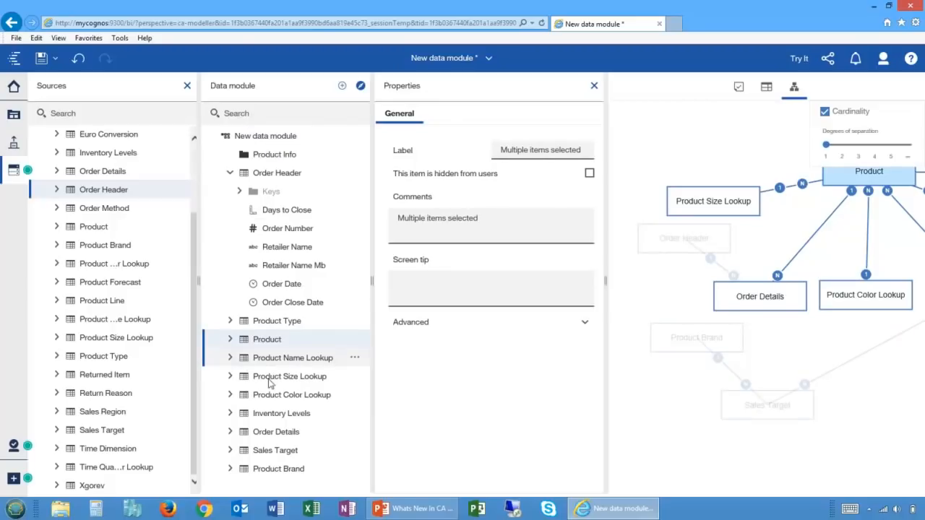
left_click(269, 377, "ctrl")
left_click(280, 398, "ctrl")
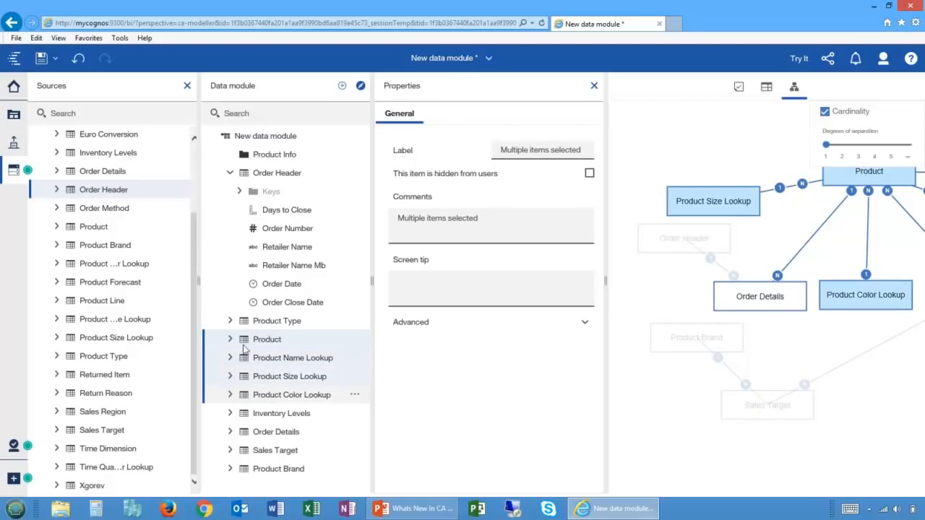
left_click(262, 322, "ctrl")
left_click_drag(263, 324, 281, 154)
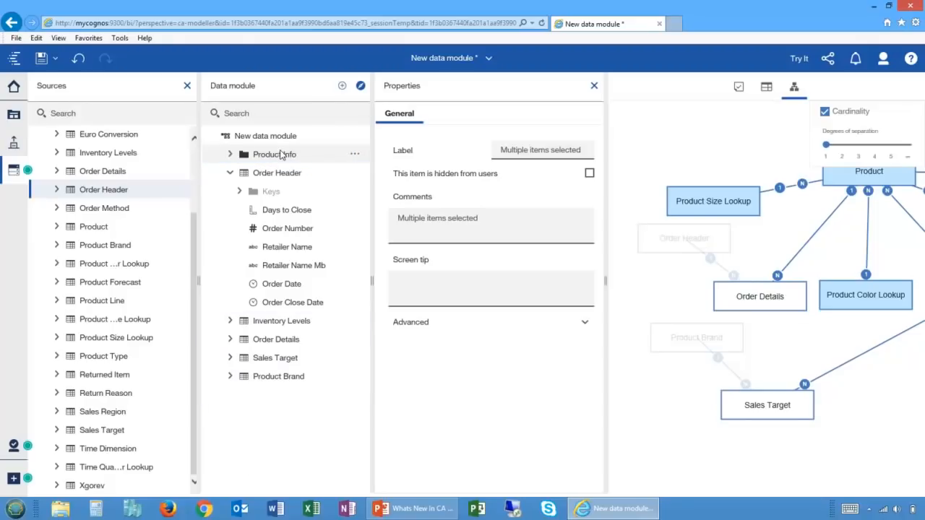
left_click(274, 384)
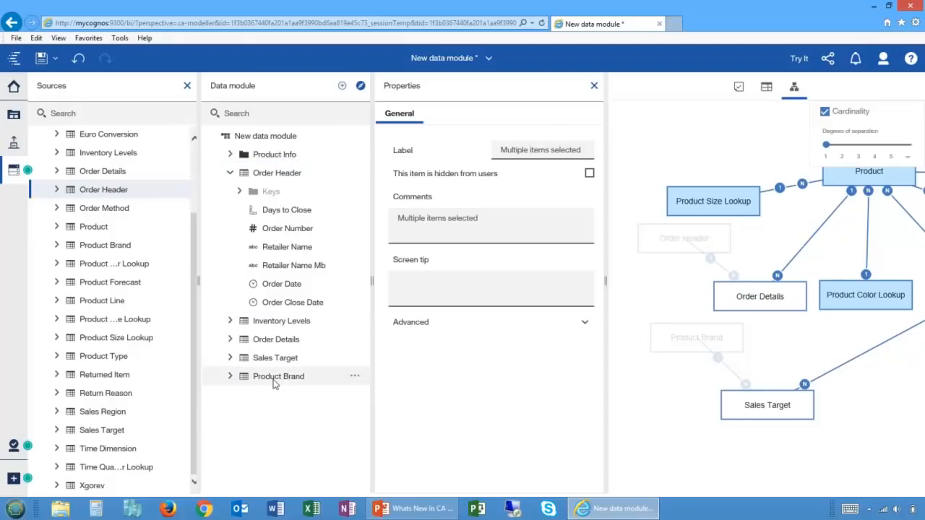
left_click_drag(277, 238, 267, 159)
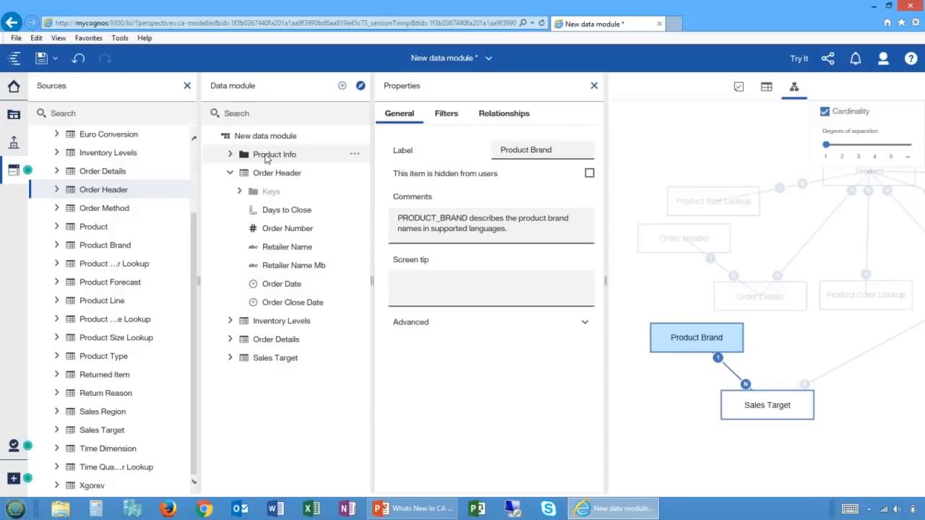
Step: Switch to the PowerPoint presentation and show the slide on creating new tables using SQL in slide show mode
key("alt+Tab")
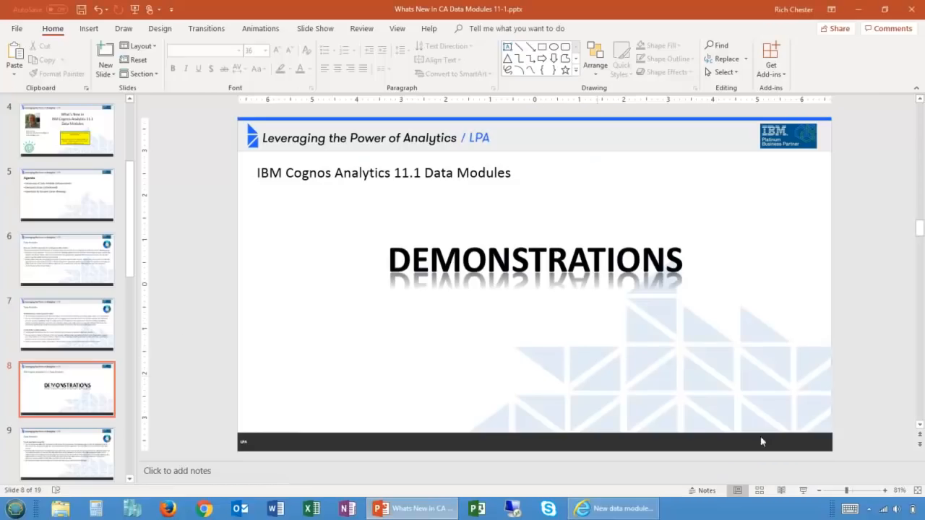
key("shift+F5")
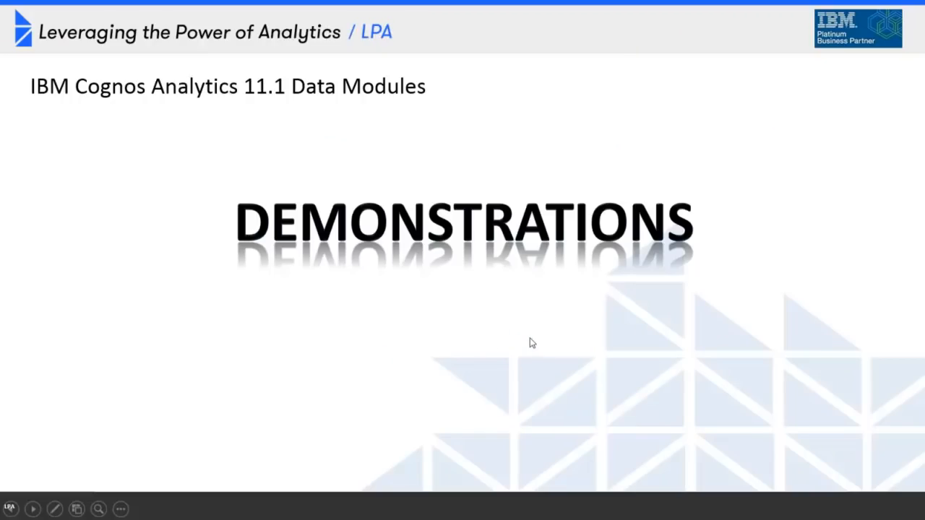
left_click(475, 345)
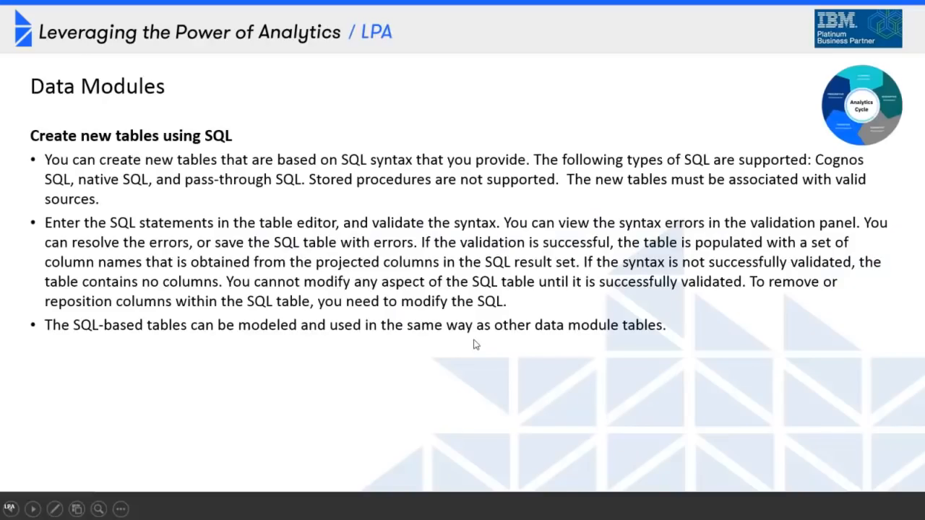
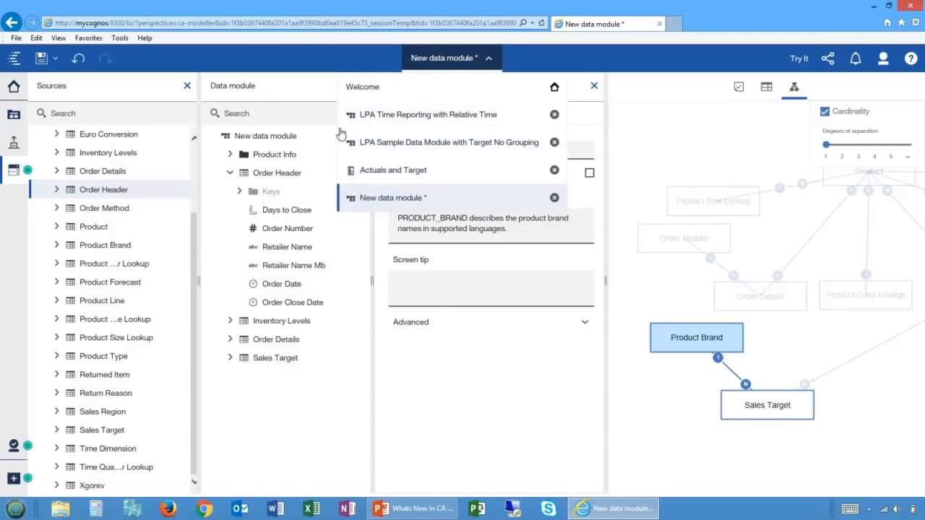
Step: Switch to the open data module "LPA Sample Data Module with Target No Grouping"
left_click(427, 148)
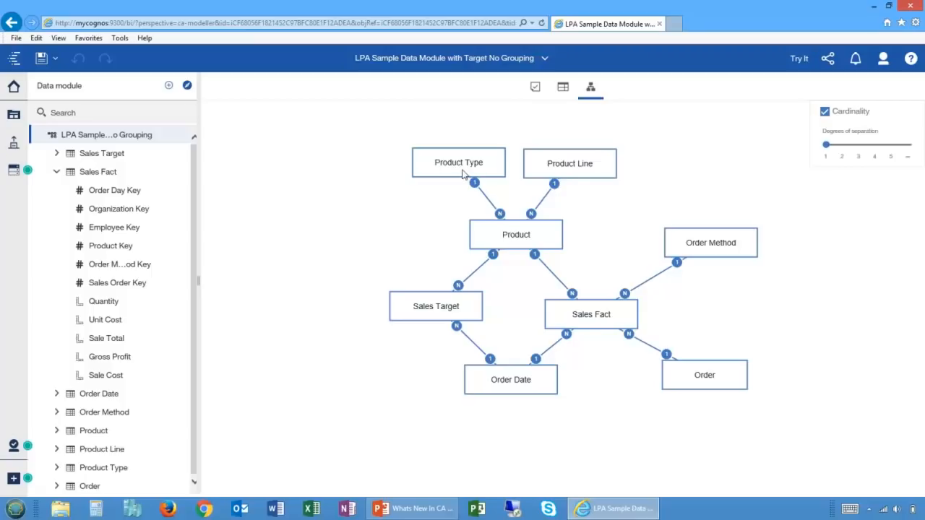
left_click_drag(508, 232, 508, 229)
left_click(432, 175)
Step: Start a new view of the Product Line, Product Type and Product tables and name it "Products"
left_click(538, 171)
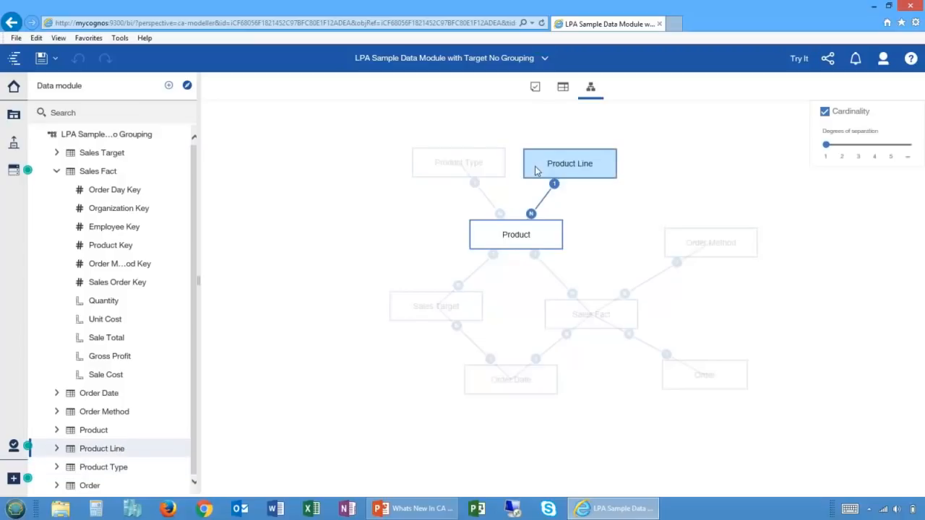
left_click(423, 175, "ctrl")
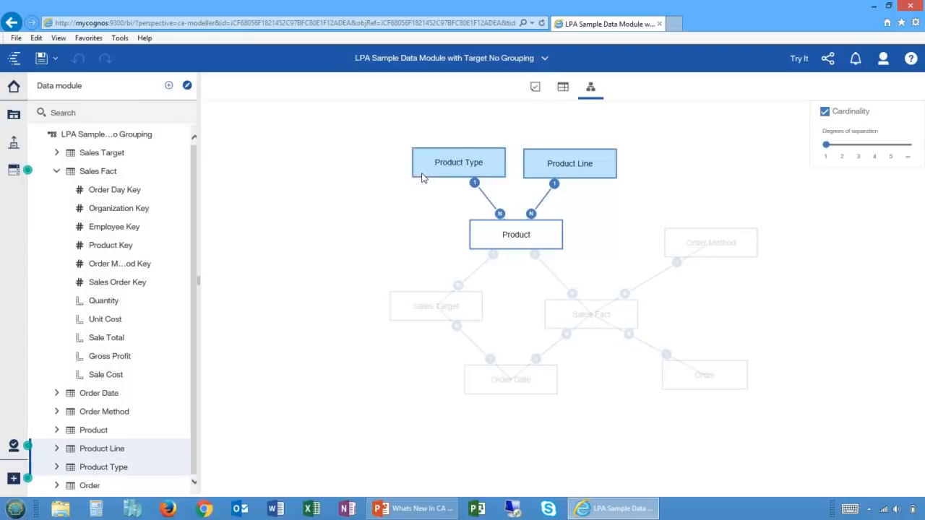
left_click(476, 243, "ctrl")
right_click(477, 243)
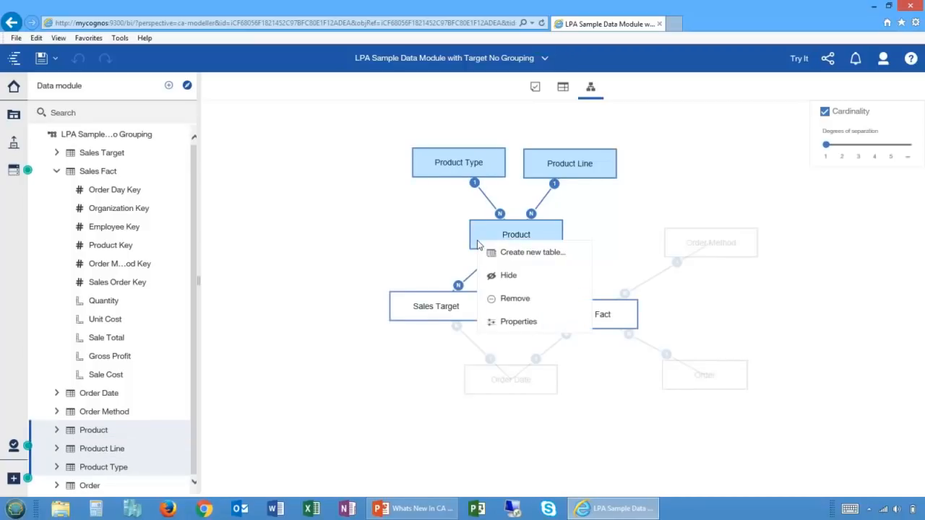
left_click(517, 252)
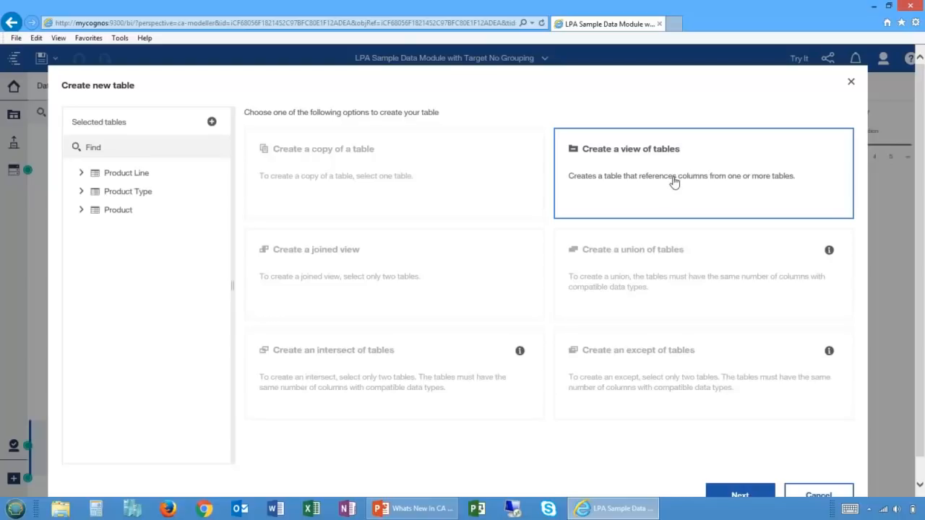
left_click(733, 492)
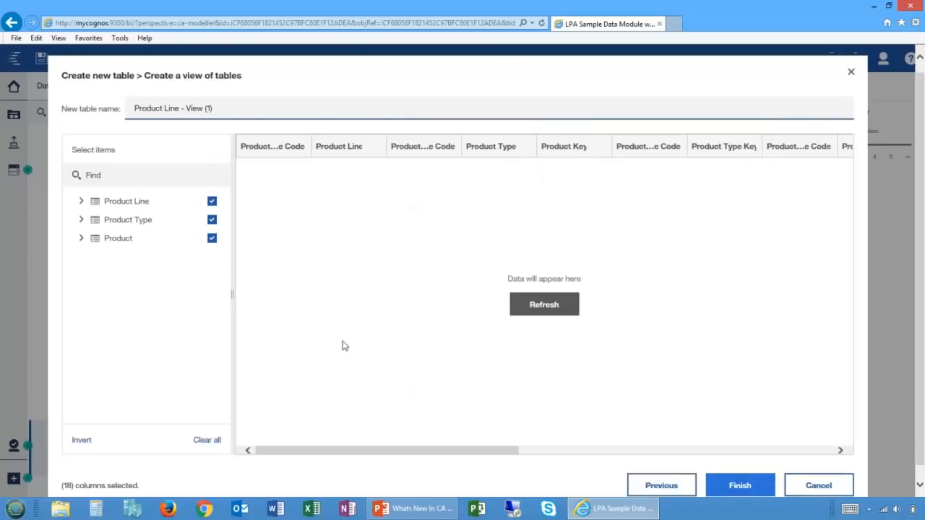
left_click_drag(221, 109, 103, 100)
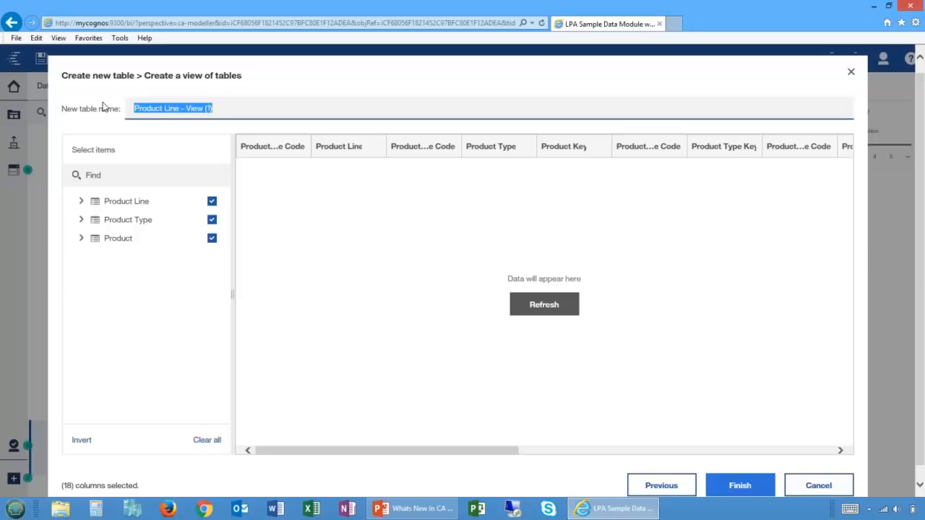
type("Products")
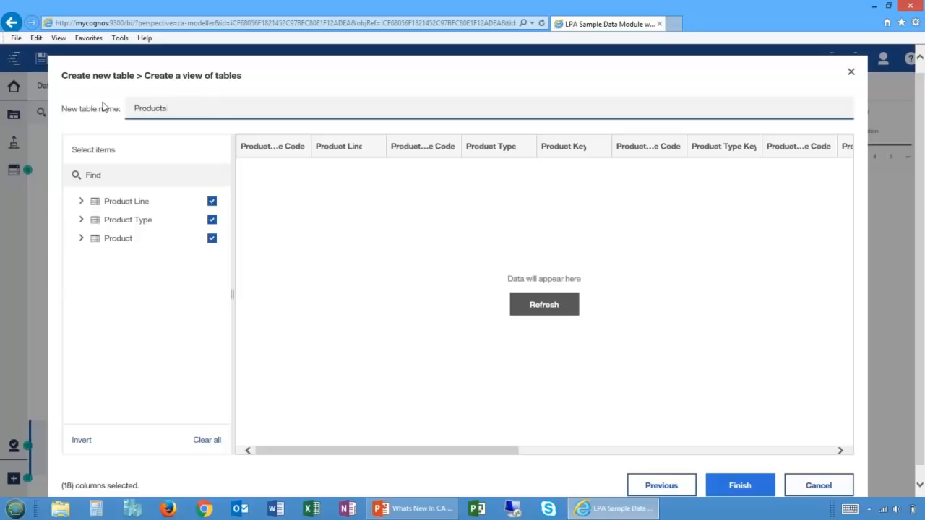
Step: Exclude the Product Line Code column of Product Line and the Product Type Code column of Product Type, and create the Products view
left_click(80, 202)
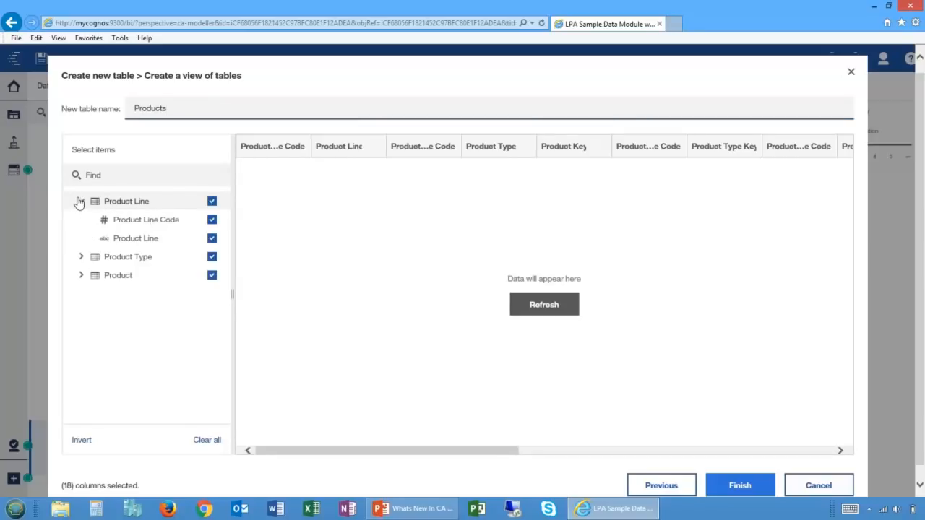
left_click(213, 220)
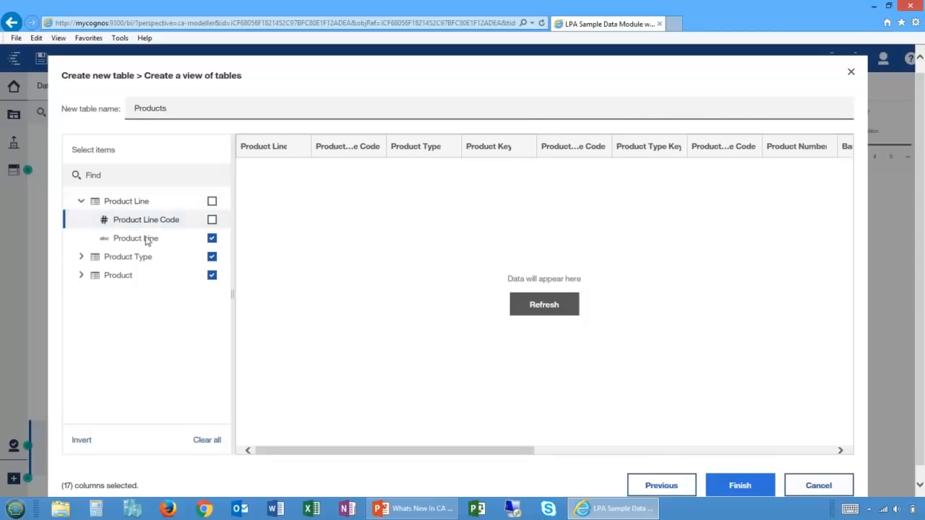
left_click(81, 204)
left_click(81, 221)
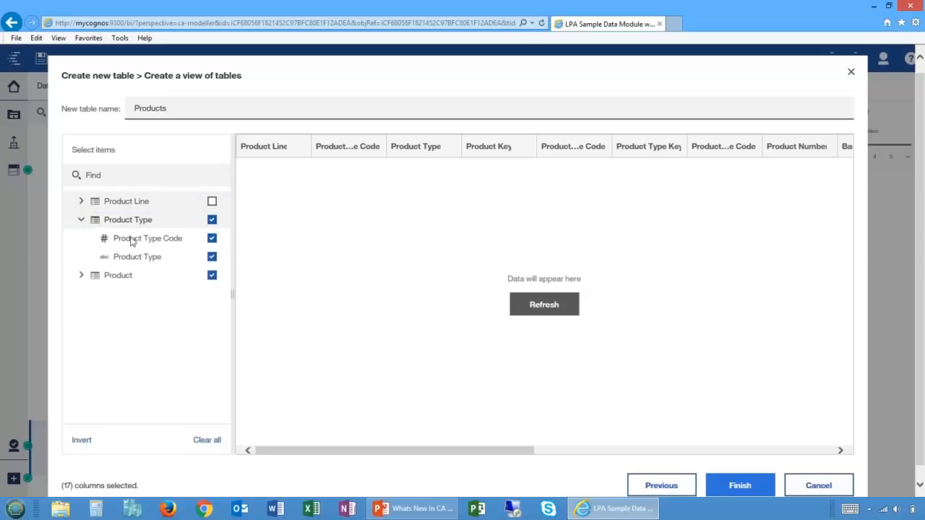
left_click(105, 241)
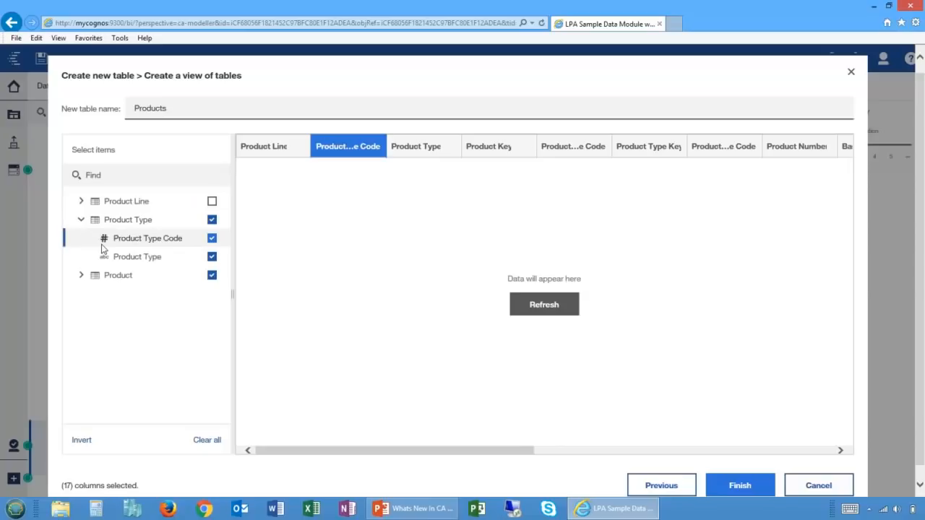
left_click(102, 246)
left_click(81, 221)
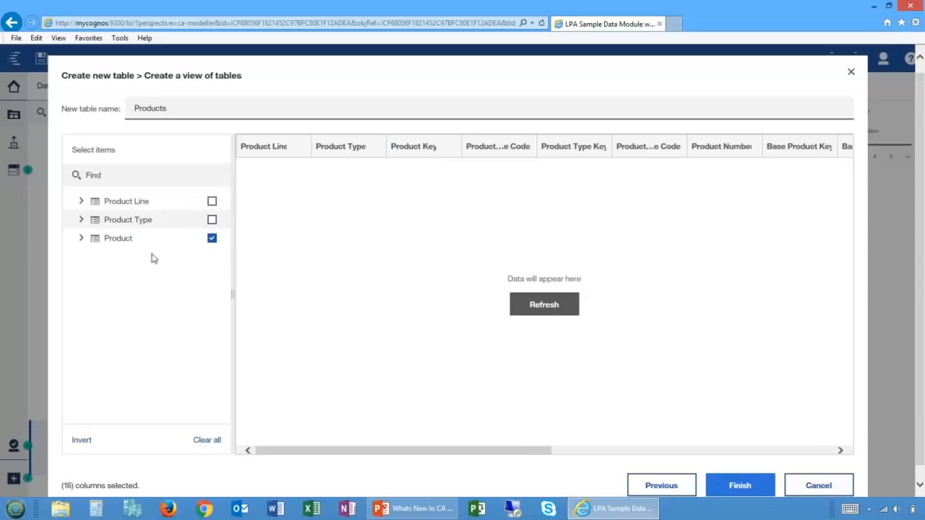
left_click(526, 315)
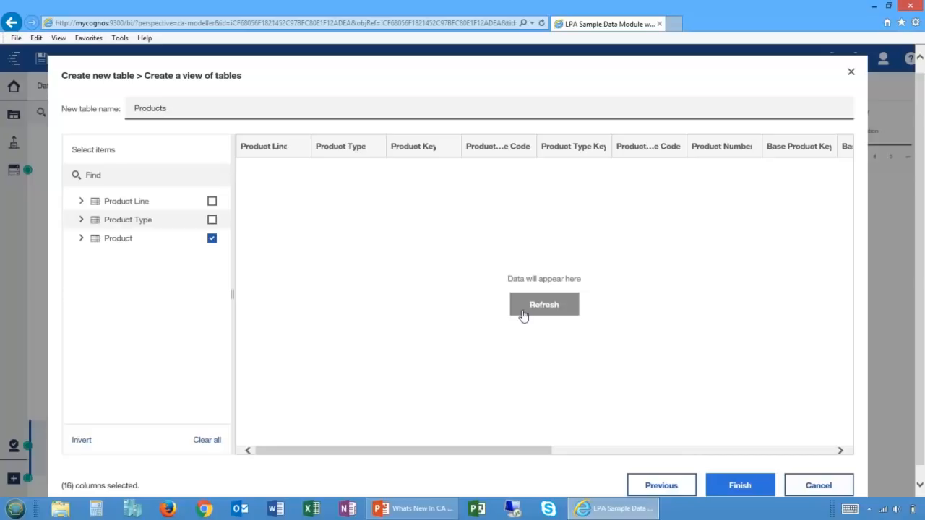
left_click(754, 487)
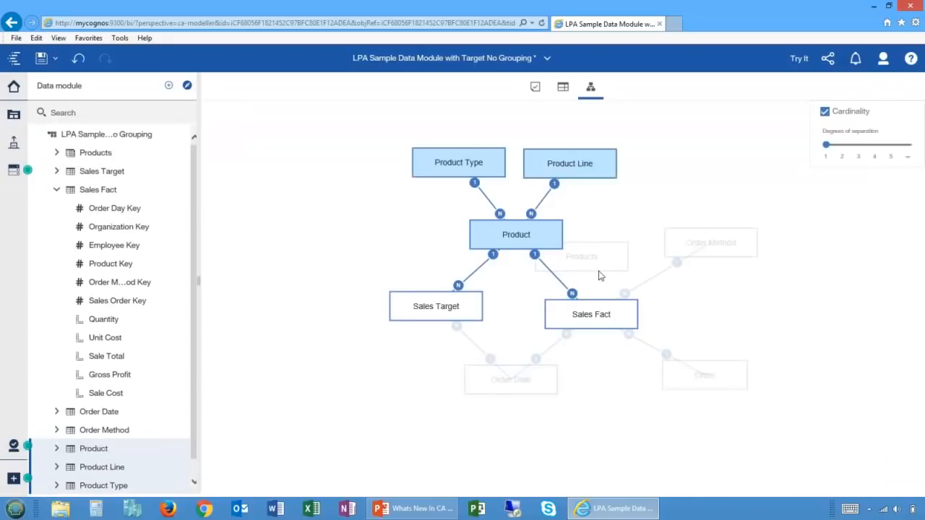
Step: Move the Products table clear of the other tables in the diagram and set the degrees of separation to the maximum
left_click_drag(597, 269, 355, 219)
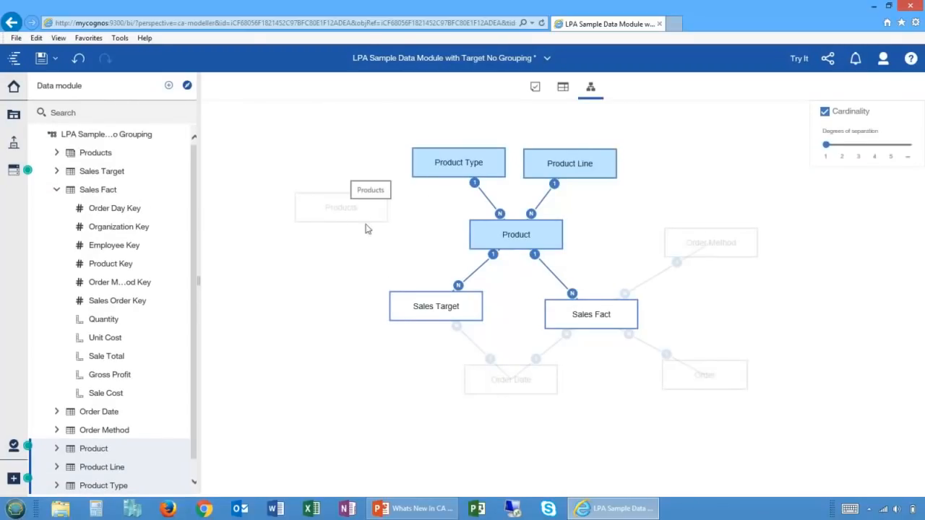
left_click_drag(826, 144, 921, 149)
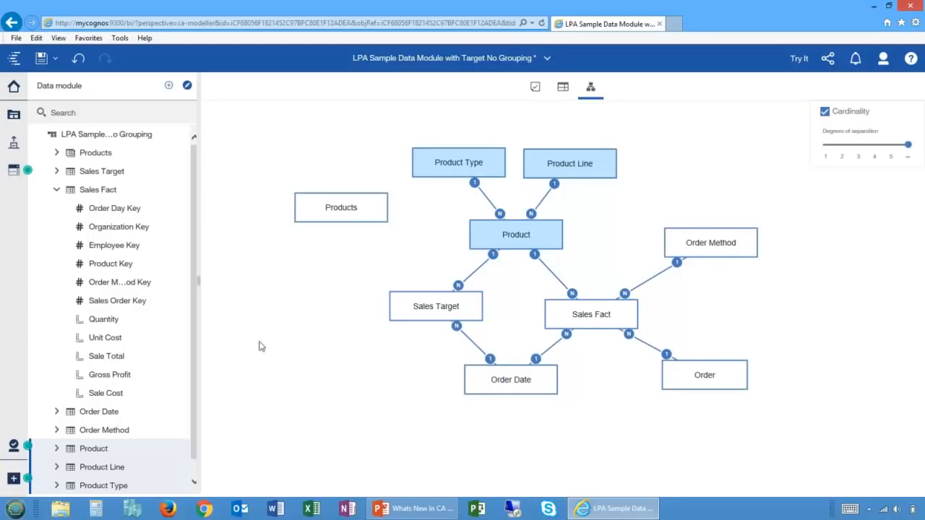
left_click(319, 218)
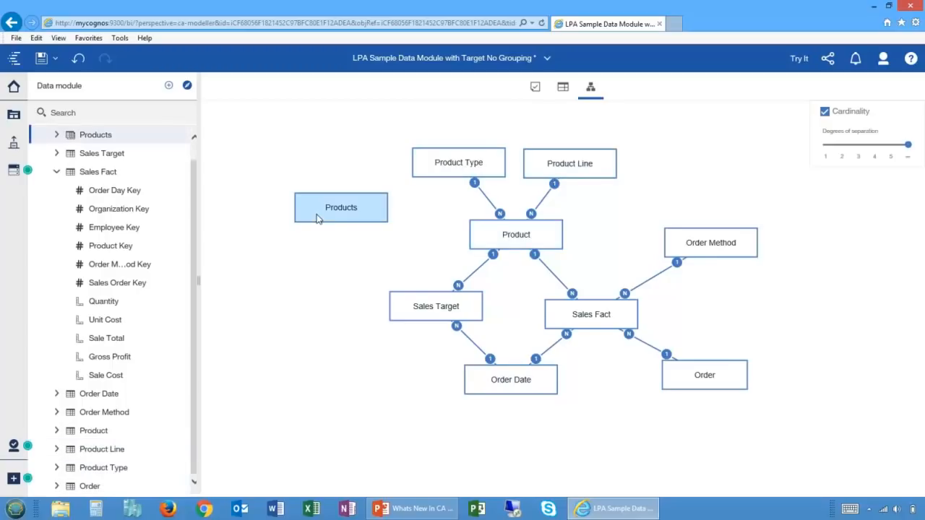
left_click(405, 319, "ctrl")
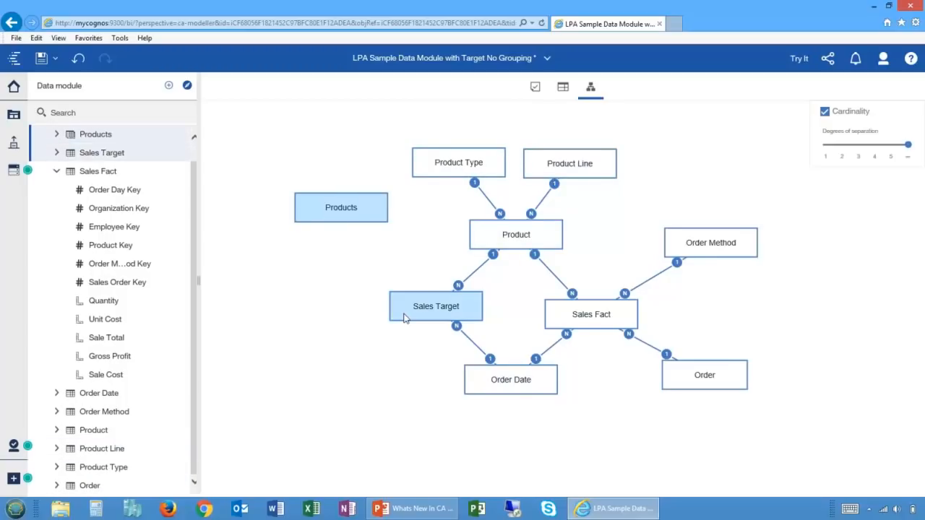
right_click(405, 319)
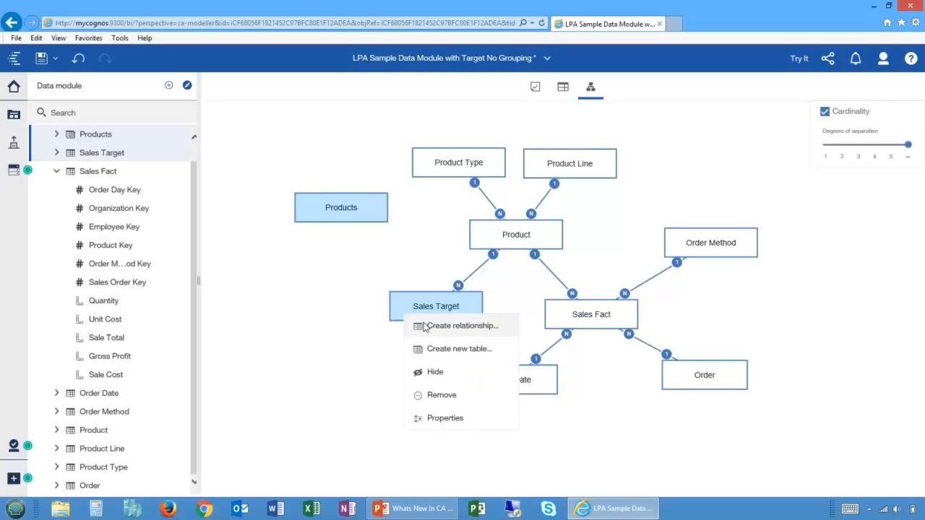
left_click(425, 327)
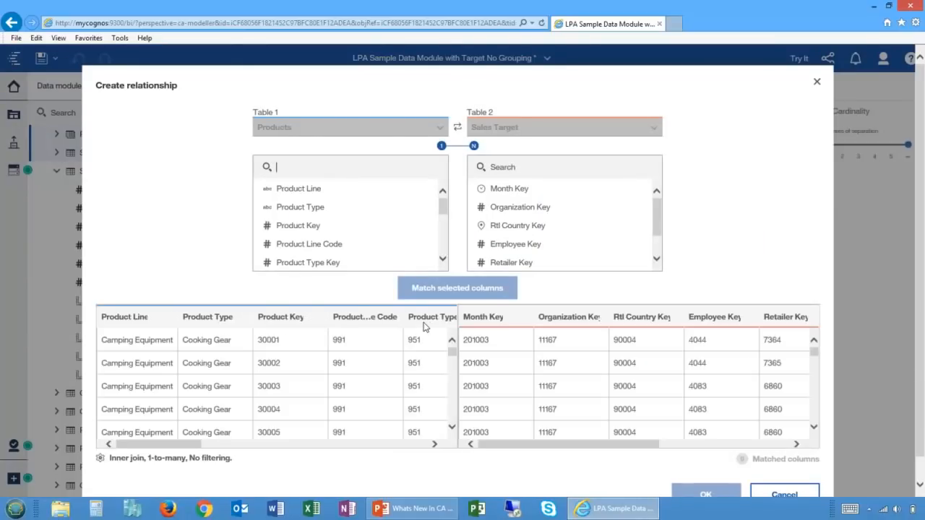
left_click(781, 494)
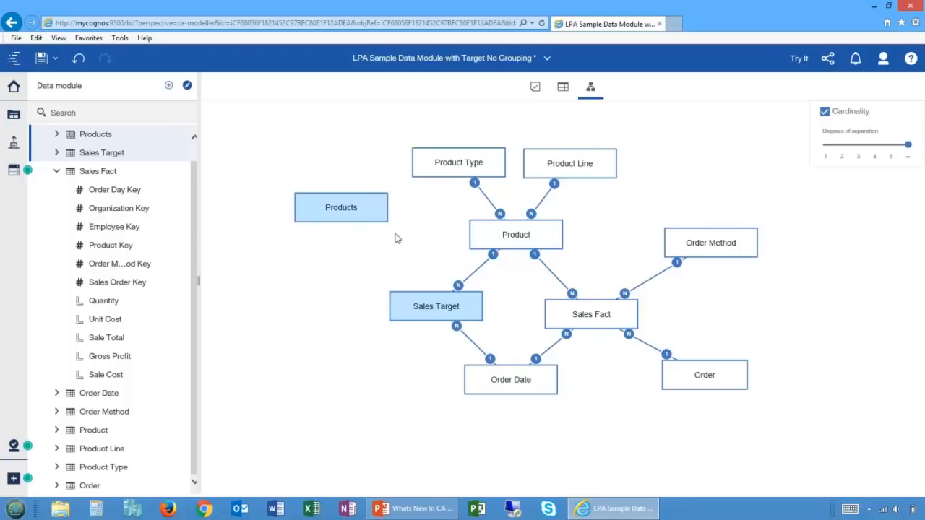
Step: Hide the Product, Product Line and Product Type tables and move the Products table slightly lower in the diagram
left_click(448, 165)
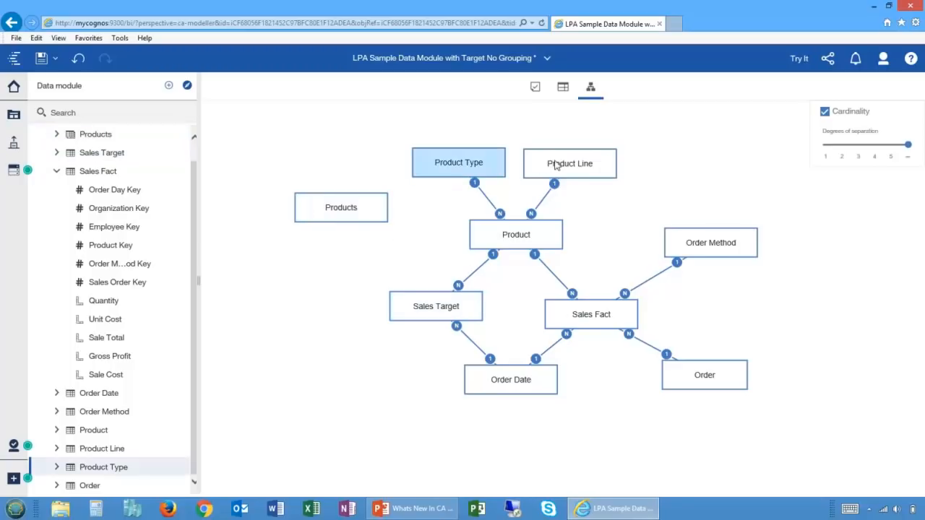
left_click(515, 236, "ctrl")
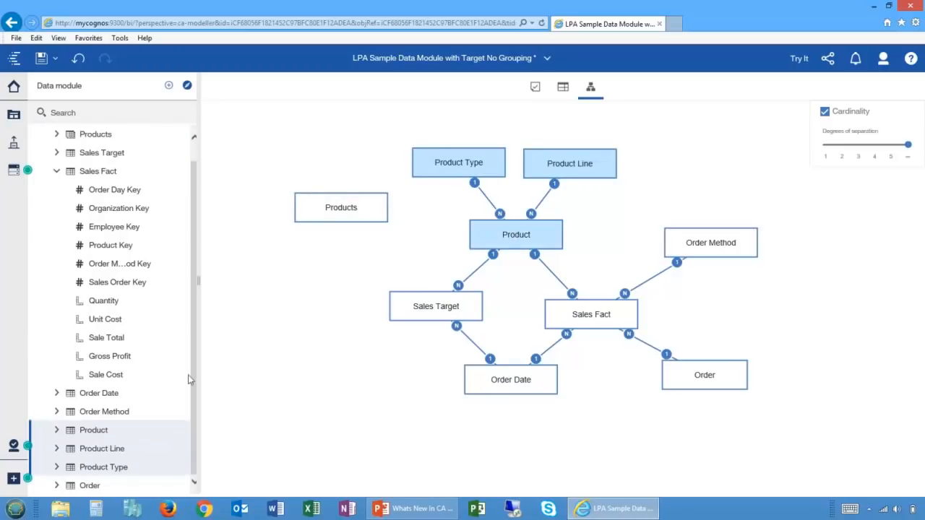
left_click(171, 430)
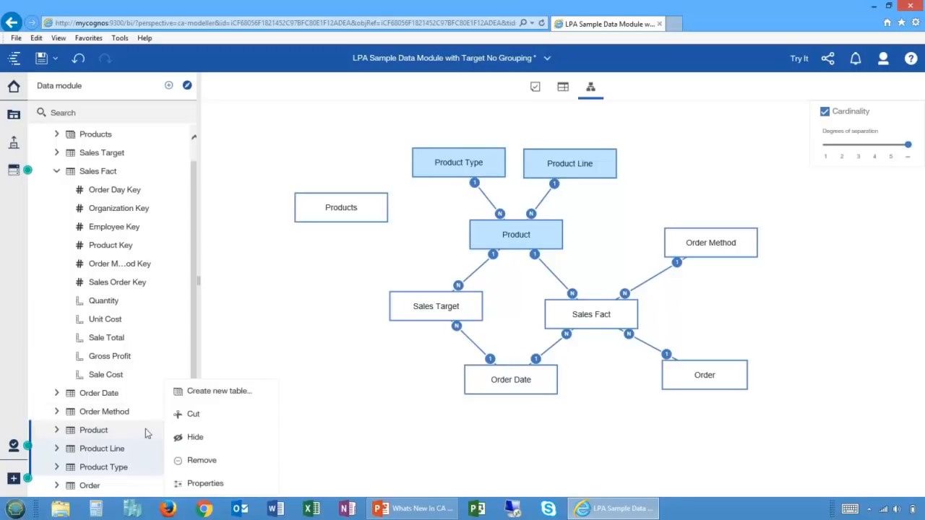
left_click(201, 437)
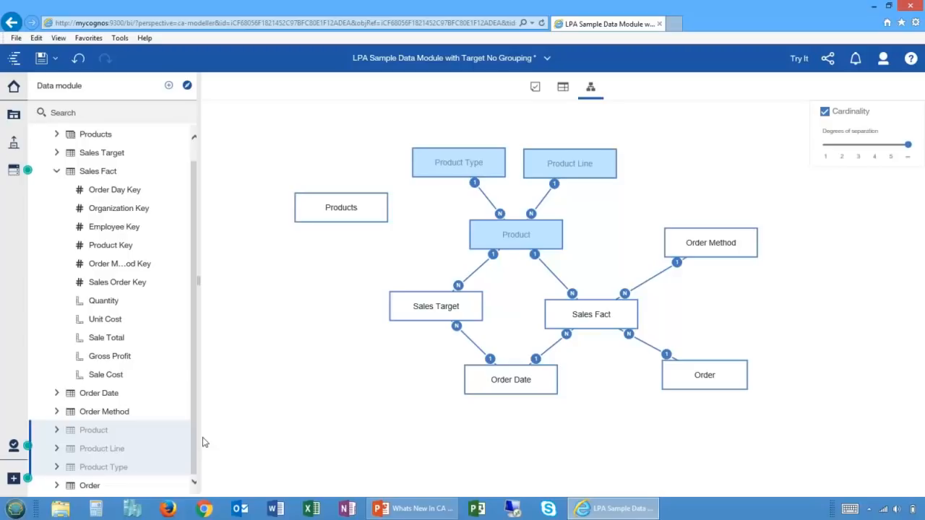
left_click_drag(330, 214, 305, 259)
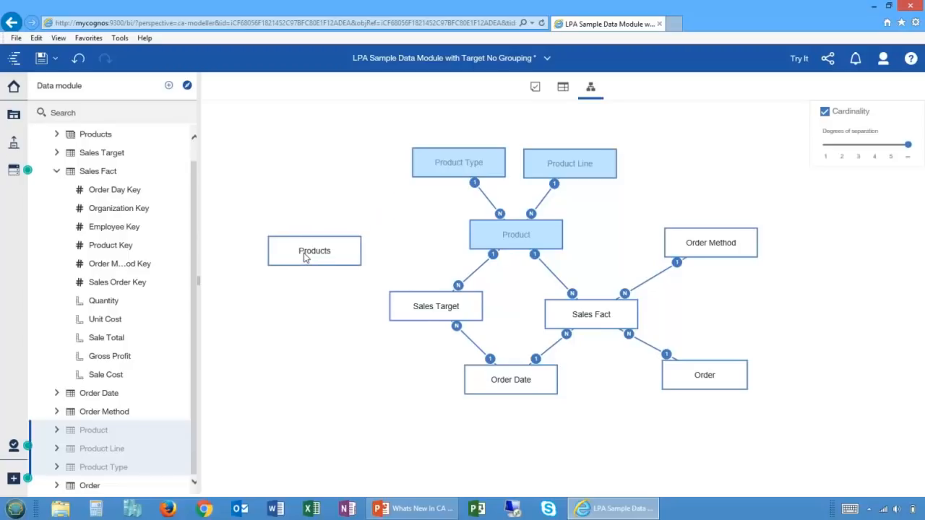
left_click(477, 318)
left_click(558, 318)
left_click(438, 311)
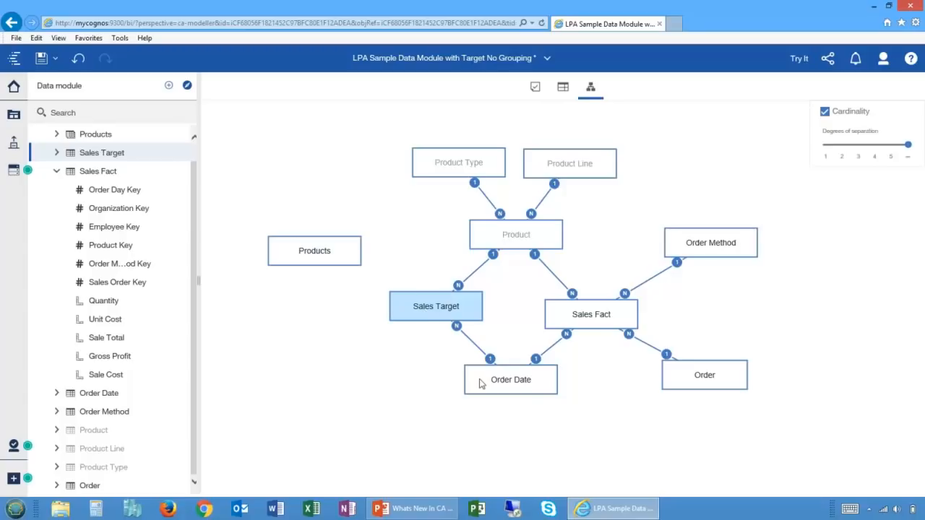
left_click(587, 323)
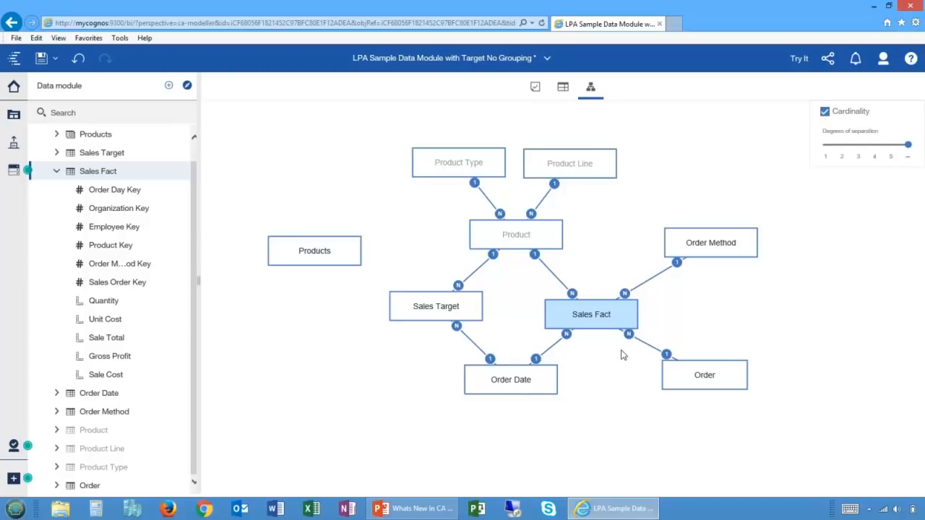
Step: Start a new table as a copy of the Order Date table and expand its column list
left_click(517, 381)
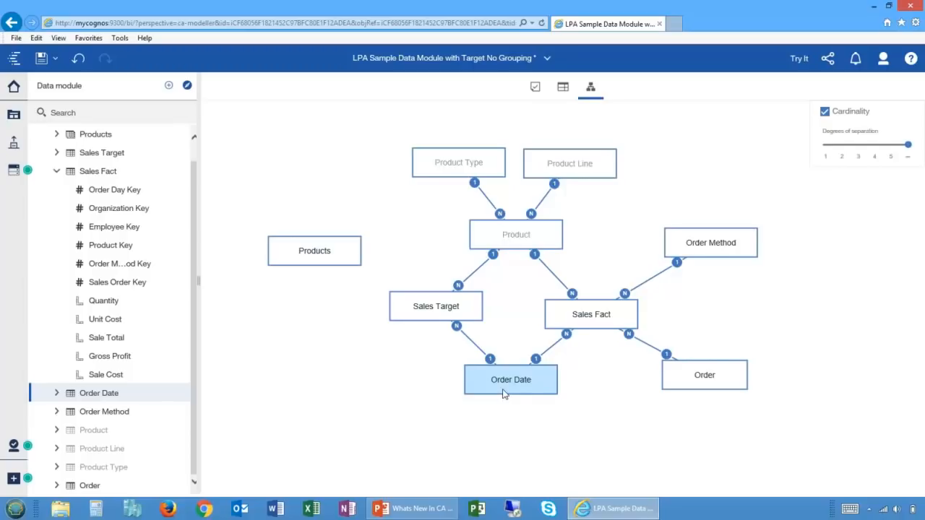
right_click(504, 393)
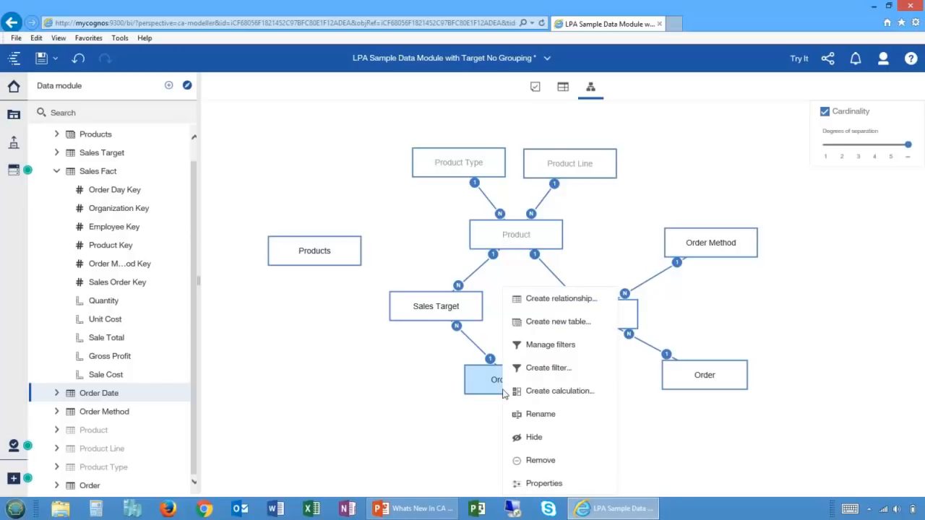
left_click(550, 325)
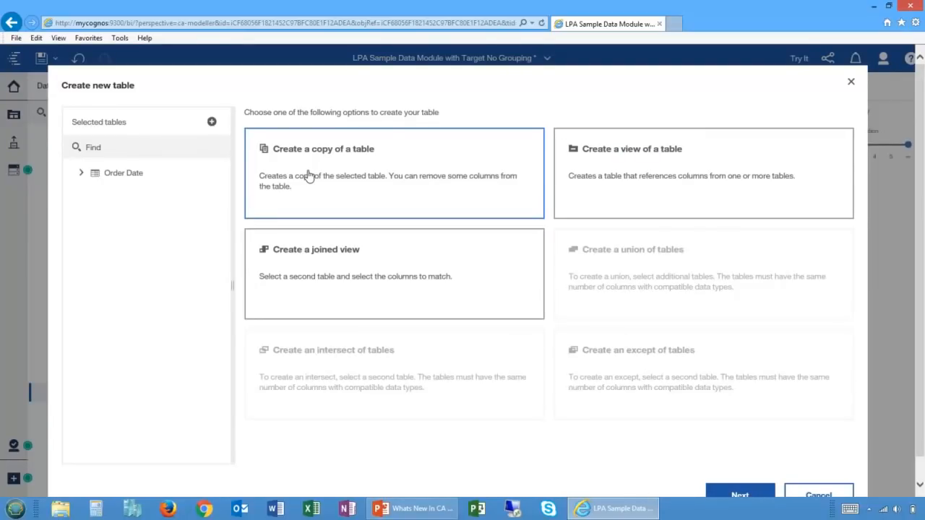
left_click(740, 494)
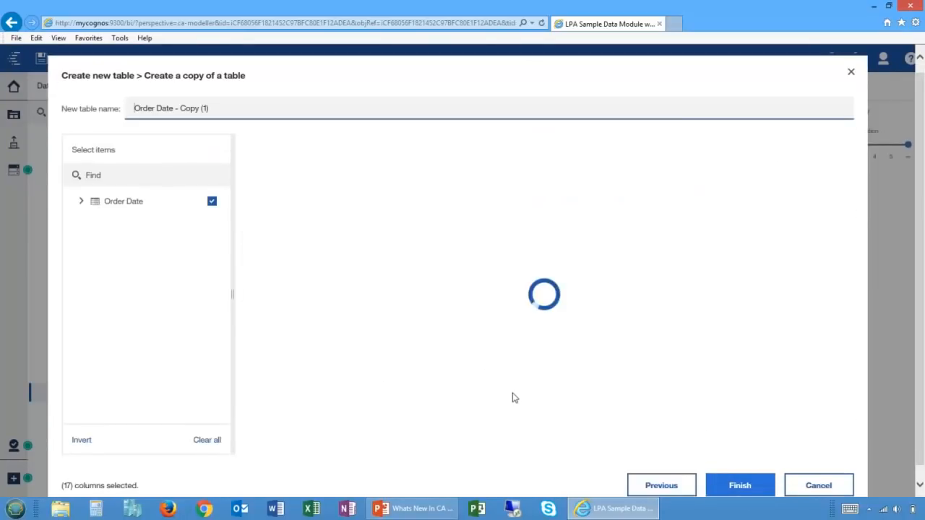
left_click(81, 203)
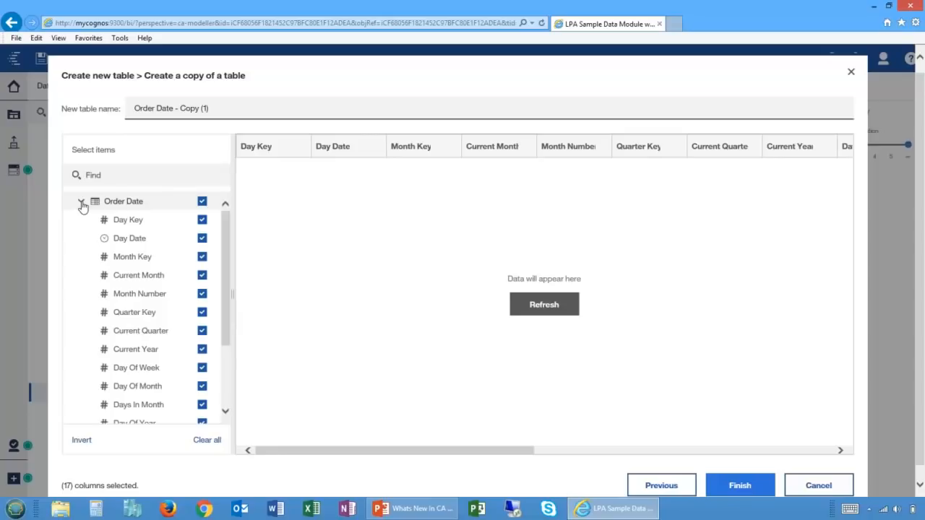
left_click_drag(227, 110, 87, 105)
type("Re")
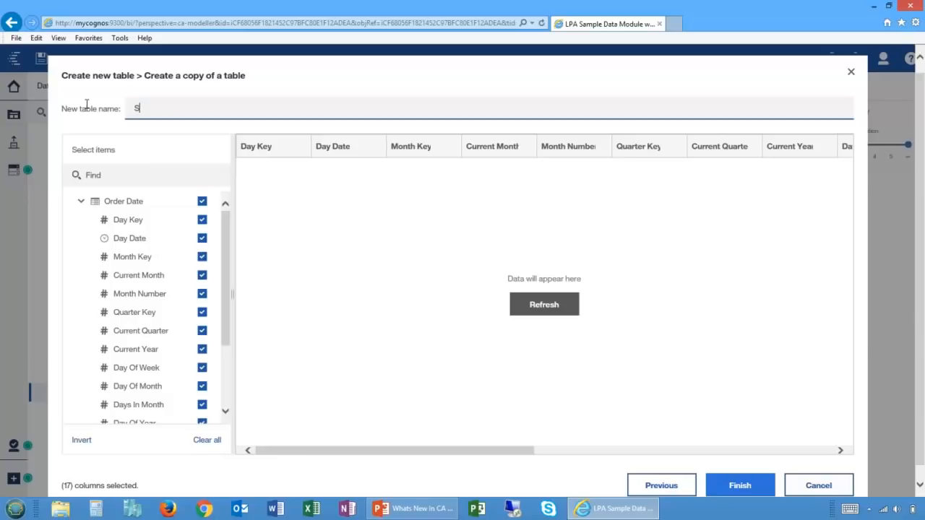
key("ctrl+z")
key("BackSpace")
key("BackSpace")
key("BackSpace")
key("BackSpace")
key("BackSpace")
key("BackSpace")
key("BackSpace")
key("BackSpace")
key("BackSpace")
key("BackSpace")
key("BackSpace")
key("BackSpace")
key("BackSpace")
key("BackSpace")
key("BackSpace")
key("BackSpace")
key("BackSpace")
key("BackSpace")
key("ctrl+z")
Step: Name the copied table "Ship Date", create it and place it below the Sales Fact table in the diagram
left_click_drag(242, 108, 62, 98)
type("ship Date")
left_click(139, 108)
key("BackSpace")
type("S")
left_click(732, 492)
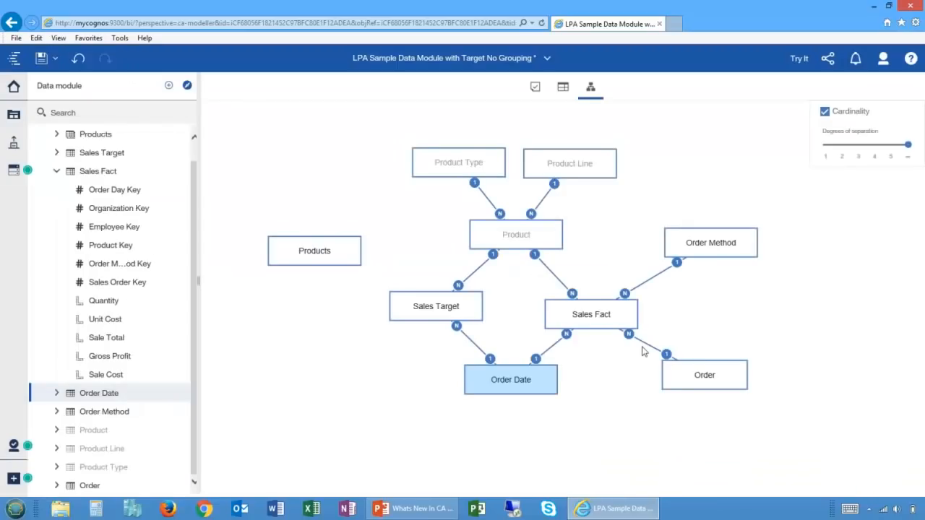
left_click_drag(587, 269, 604, 427)
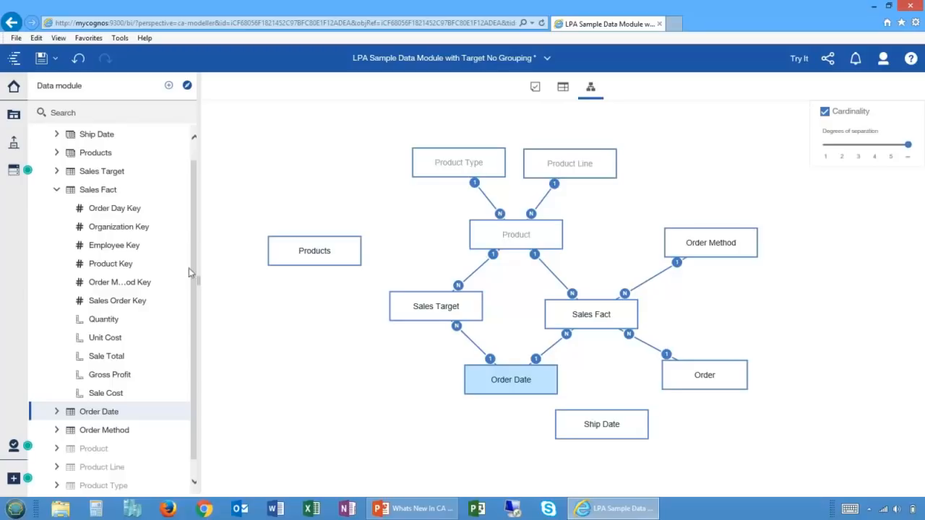
Step: Start a new SQL-based table in the LPA sample data module and name it "Close Date"
scroll(197, 199, "up", 1)
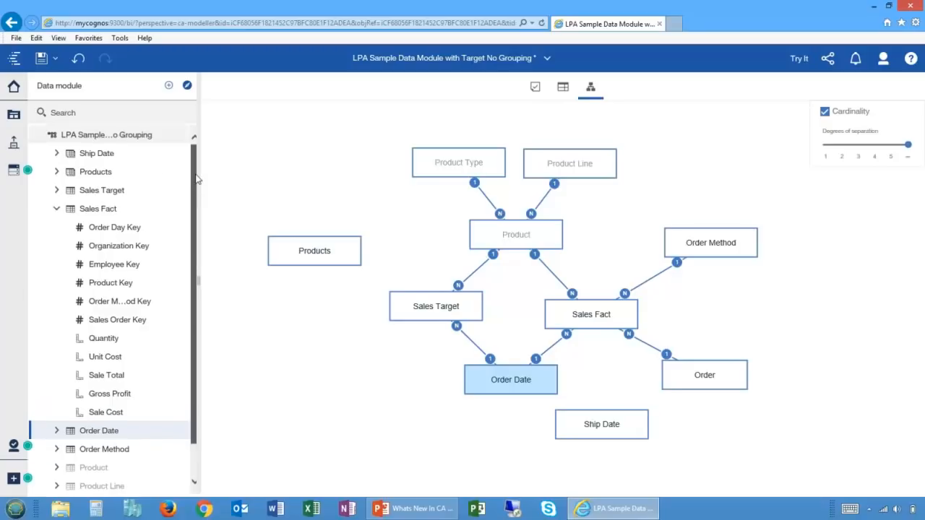
right_click(81, 136)
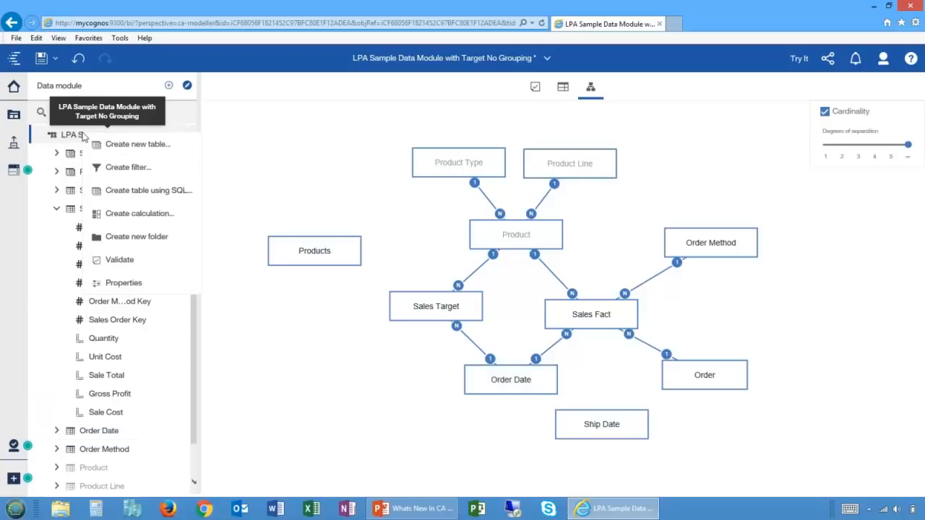
left_click(142, 191)
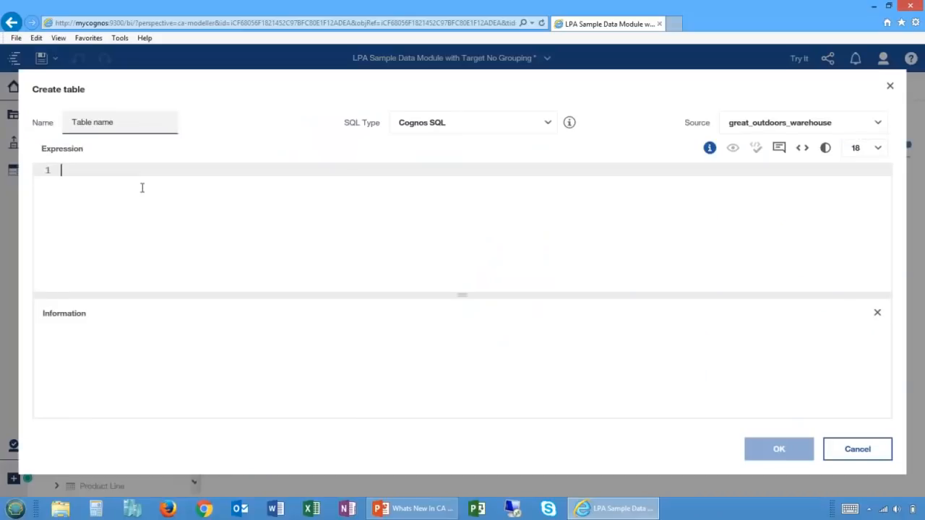
left_click_drag(128, 121, 36, 124)
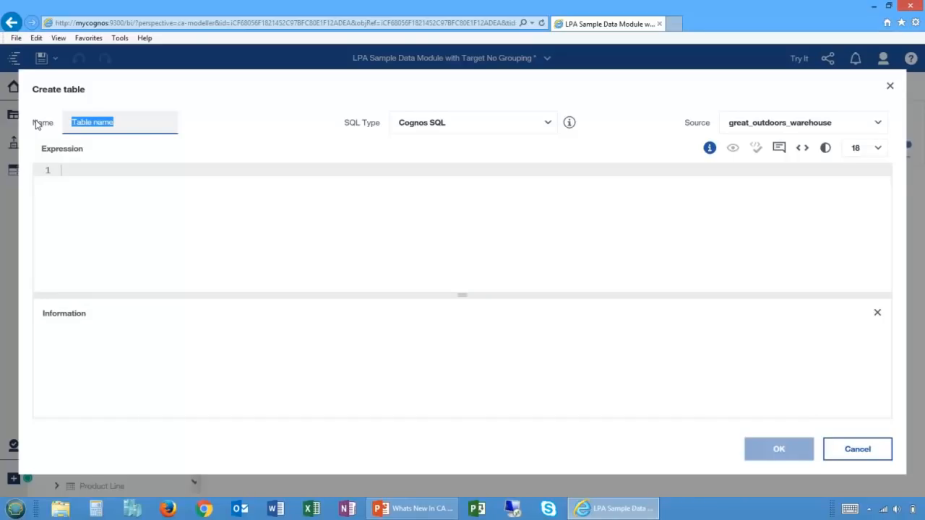
type("Close Date")
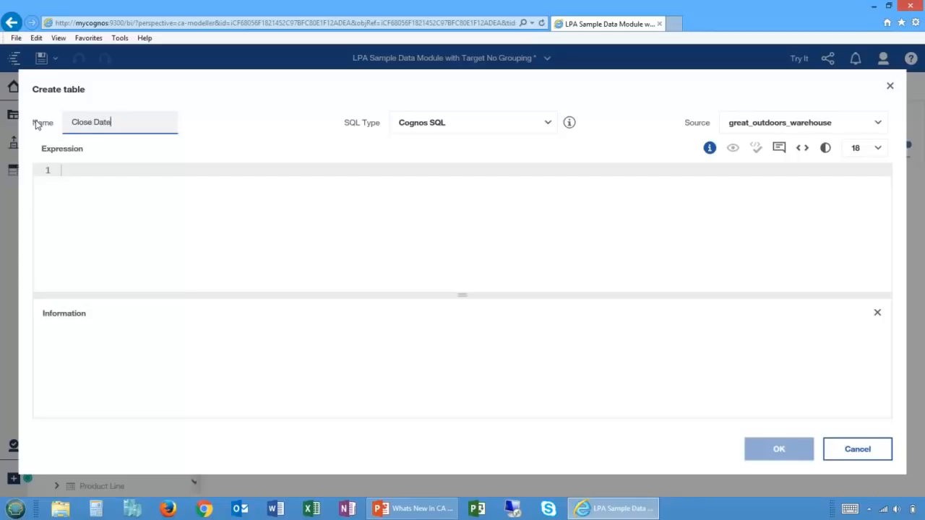
Step: Enter the expression "select * from gosalesdw.GO_TIME_DIM" for the Close Date table and validate it
left_click(97, 167)
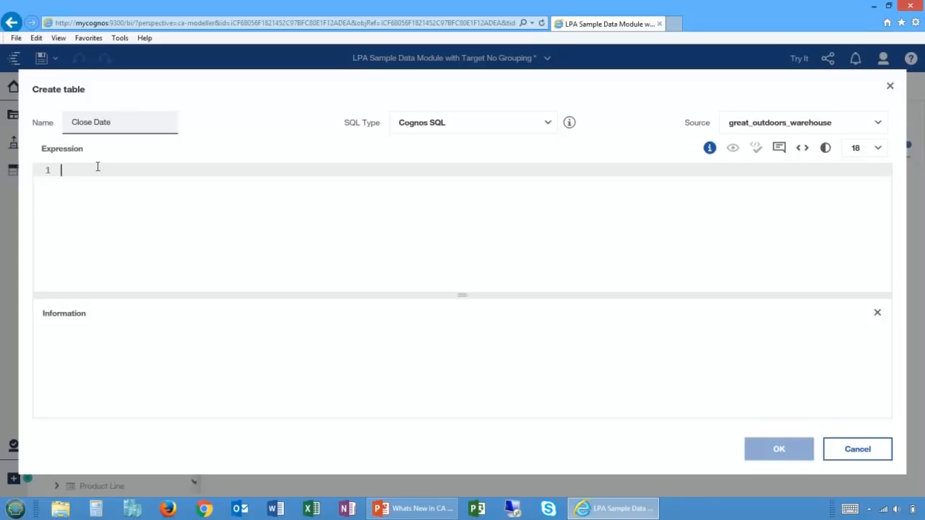
type("select * ")
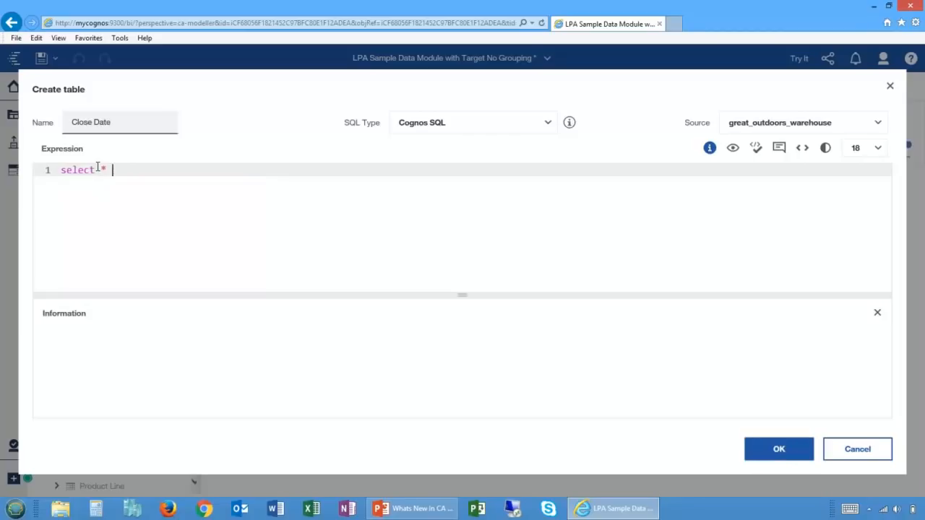
type("sfrom")
type("go")
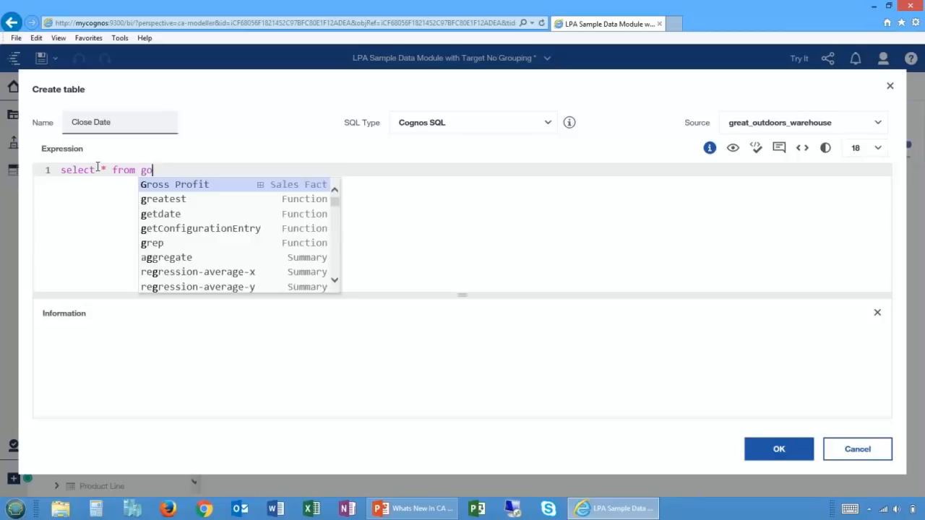
type("salesdw.")
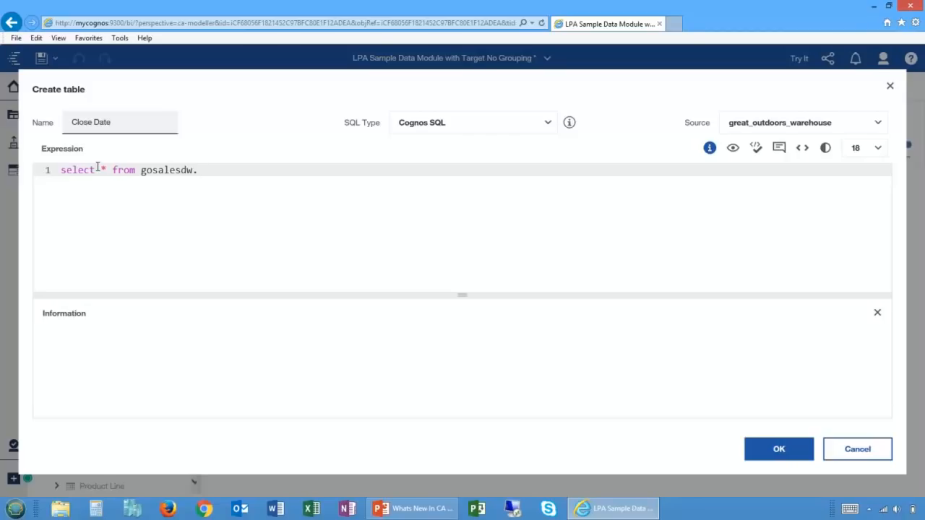
type("GO")
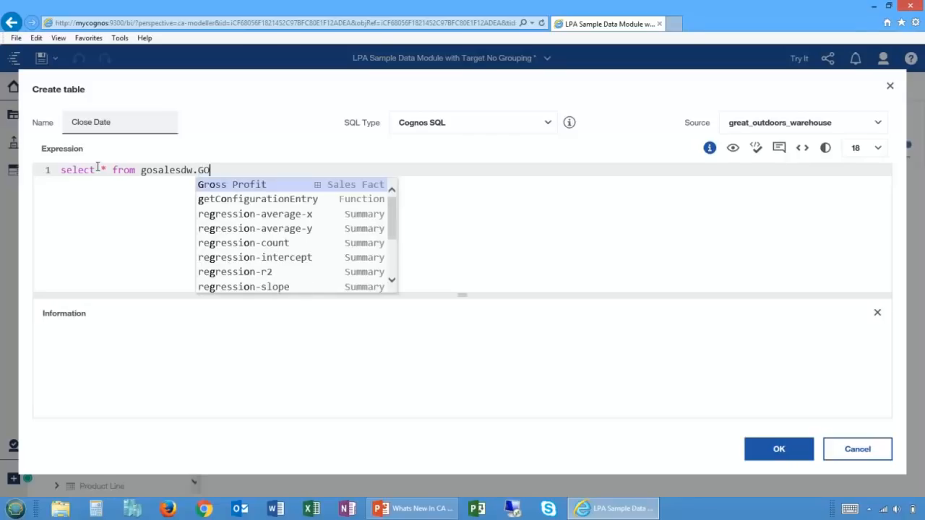
type("_TIME_")
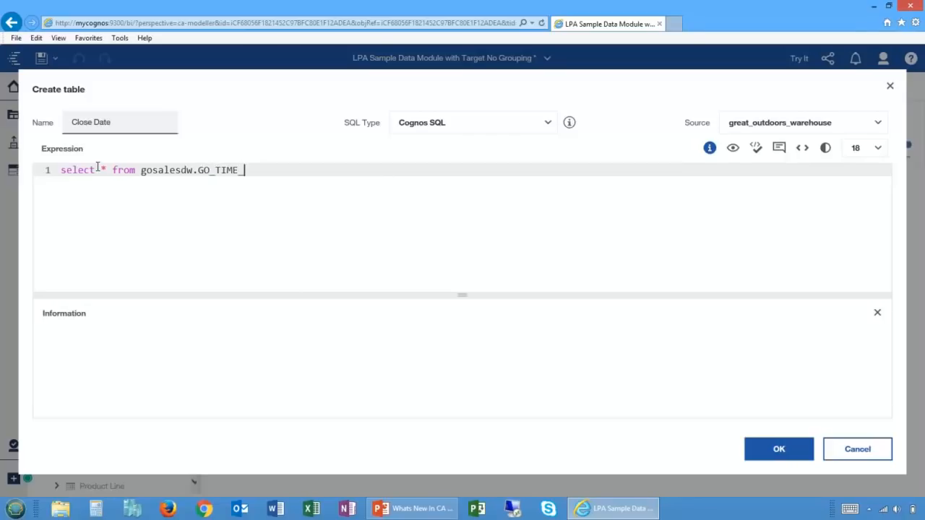
type("DIM")
left_click(756, 148)
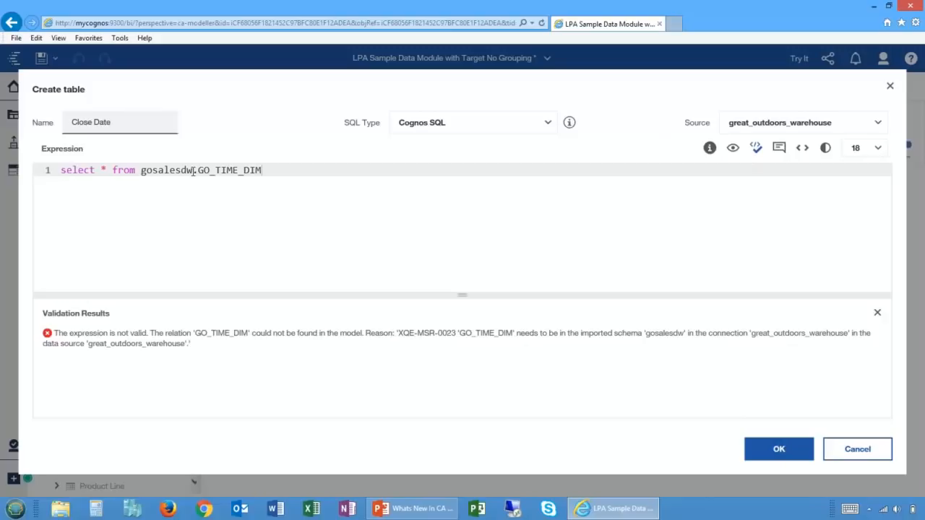
Step: Rewrite the schema name in the query in capitals as GOSALESDW and validate the expression again
double_click(154, 169)
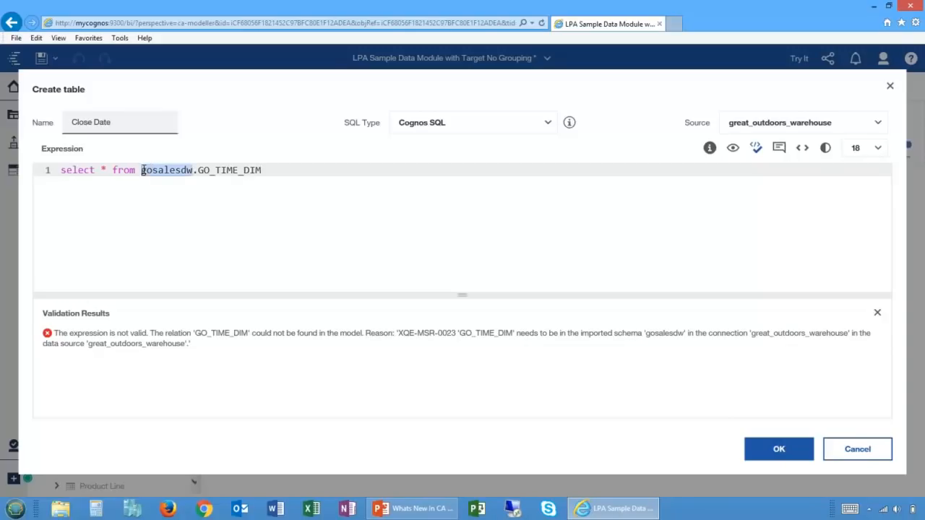
type("gosalesd")
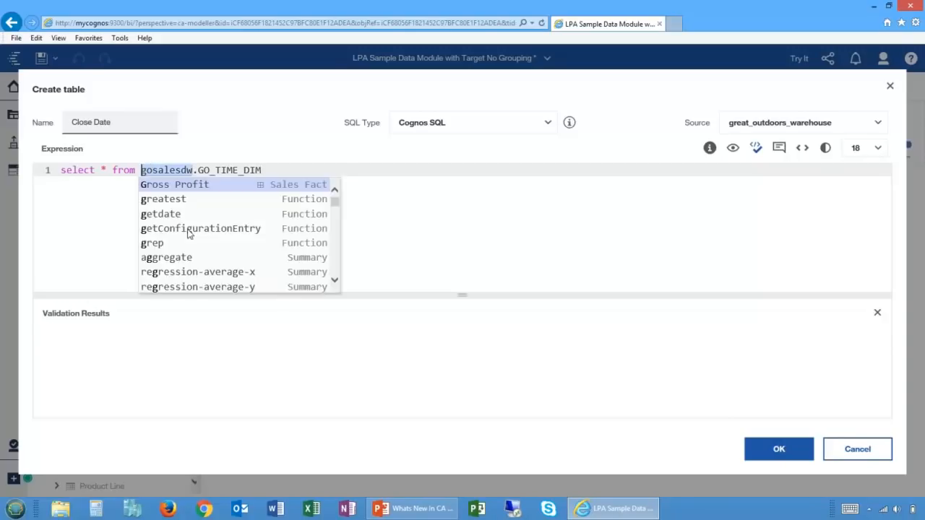
key("BackSpace")
key("BackSpace")
key("BackSpace")
key("BackSpace")
key("BackSpace")
key("BackSpace")
key("BackSpace")
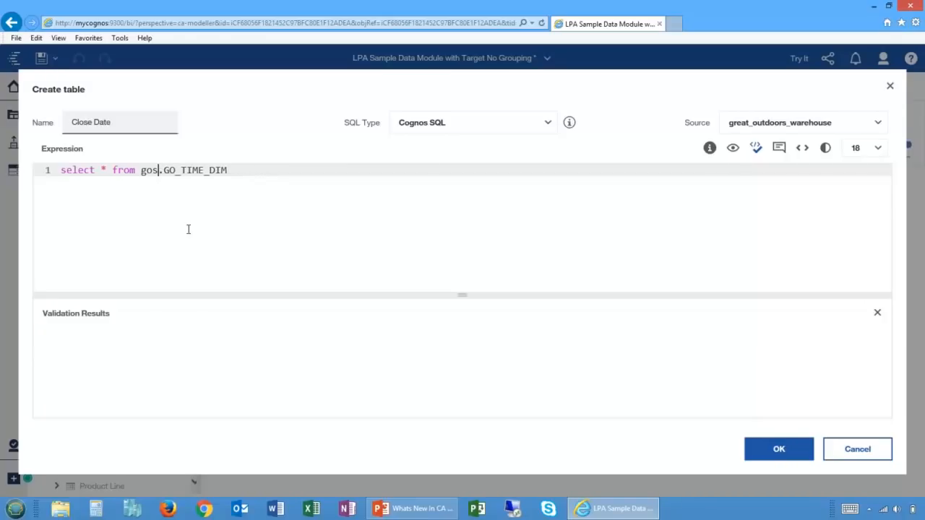
key("BackSpace")
type("GOSALESDW")
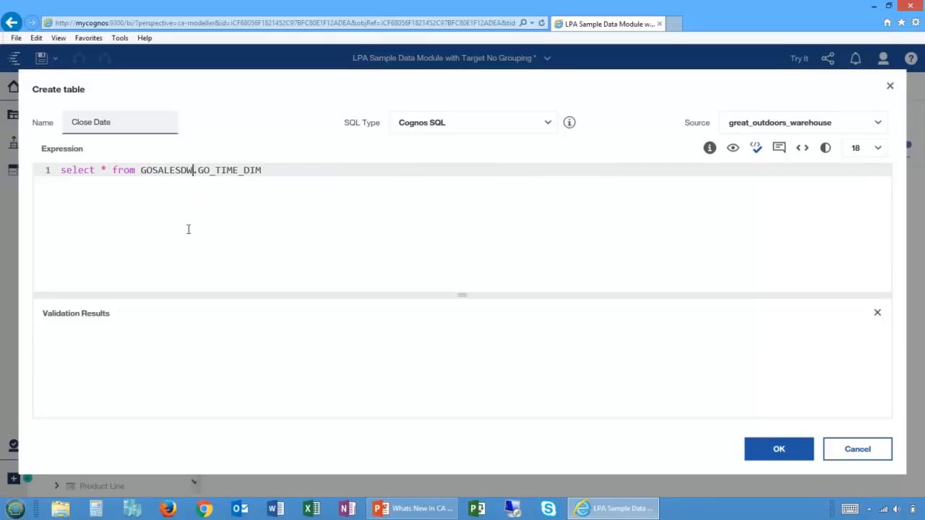
left_click(756, 148)
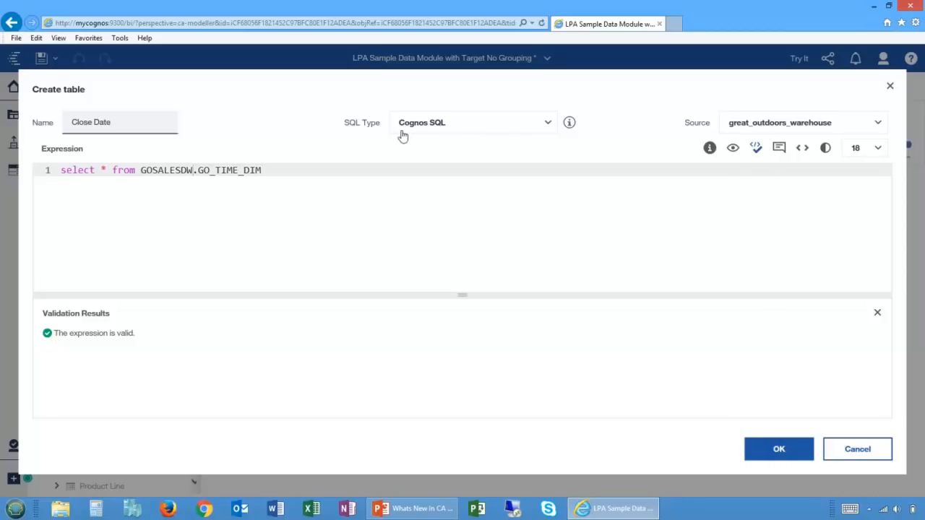
Step: Create the Close Date table with the Cognos SQL type and place it below Order Date, beside Ship Date, in the diagram
left_click(547, 125)
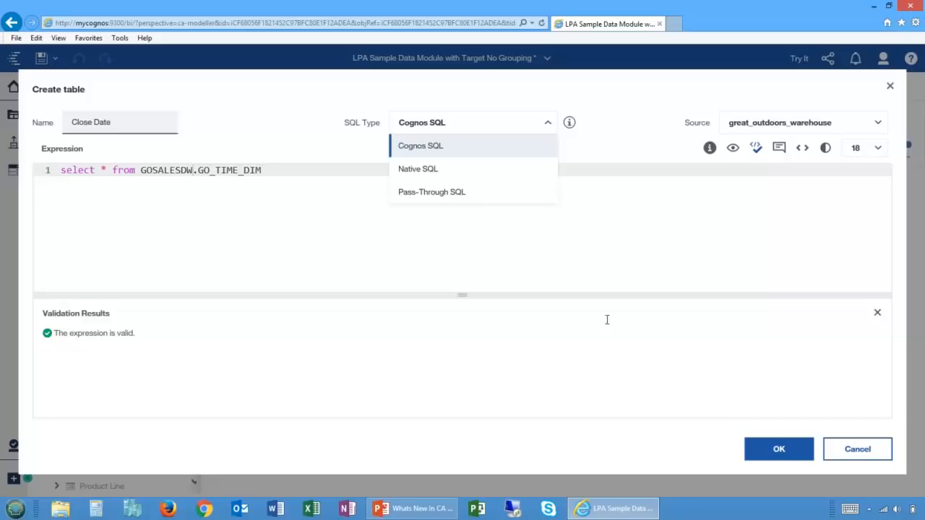
left_click(771, 449)
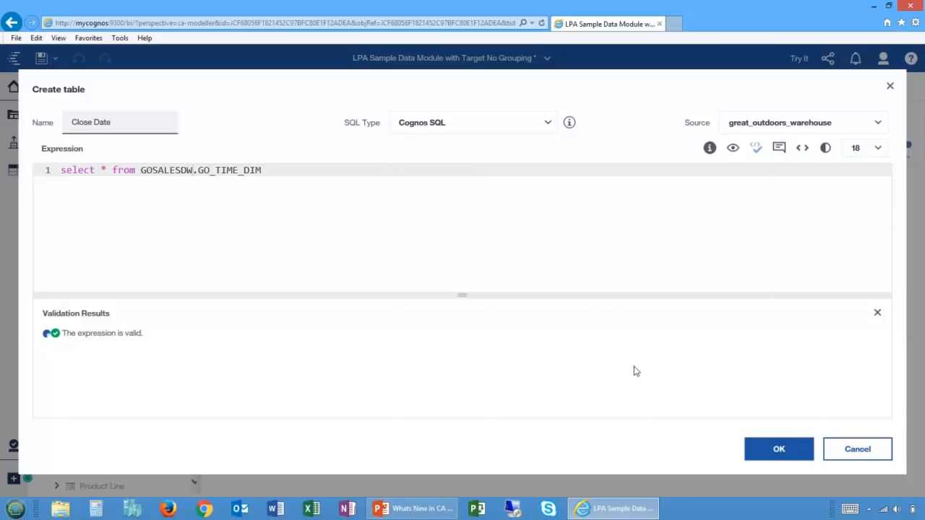
left_click(776, 448)
left_click_drag(532, 316, 459, 417)
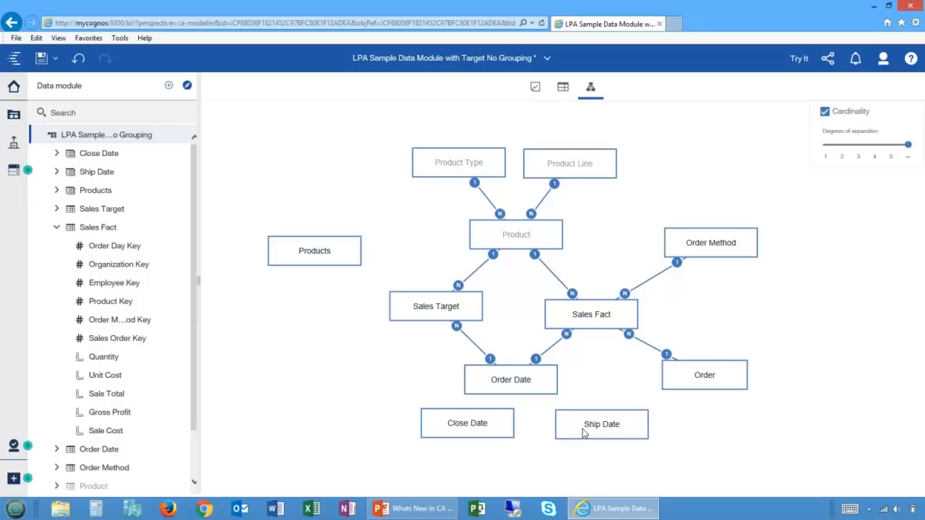
Step: Switch to the PowerPoint presentation, start the slide show from the current slide and advance to the "Support for Relative Dates" slide
left_click(412, 508)
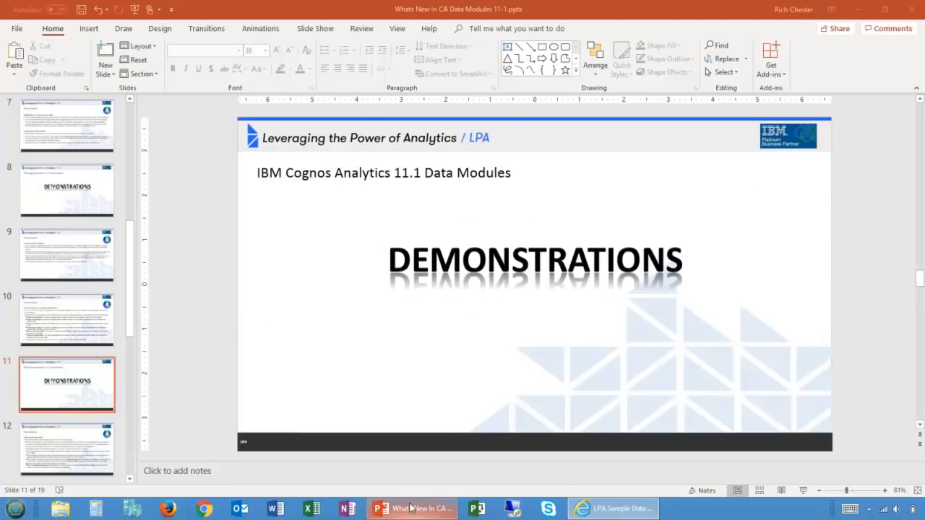
key("shift+F5")
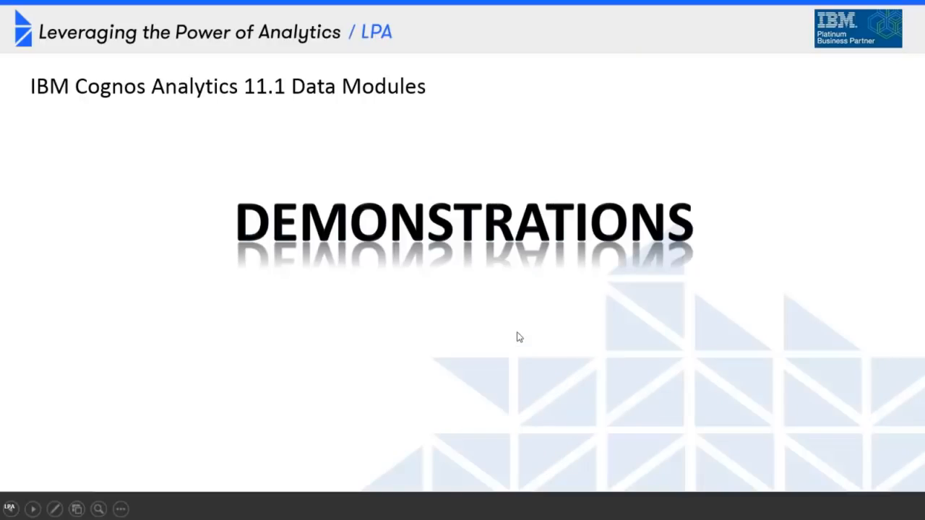
left_click(519, 337)
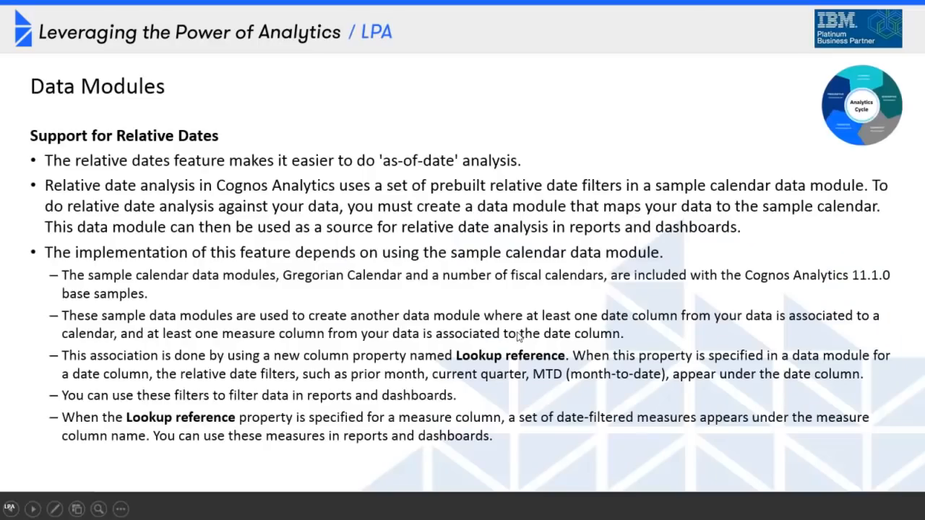
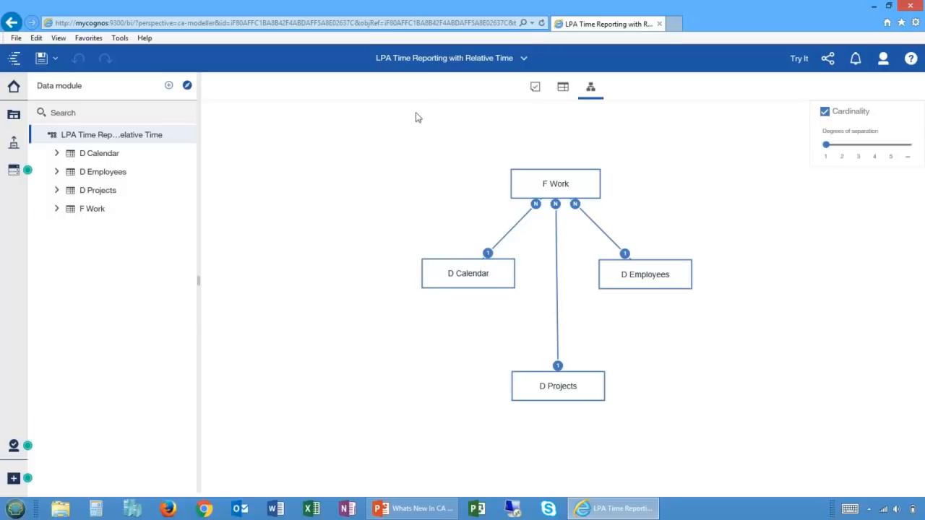
Step: Return to the Cognos home page and open the Calendar generator report from the Calendars > Tools folder in Team content
left_click(13, 87)
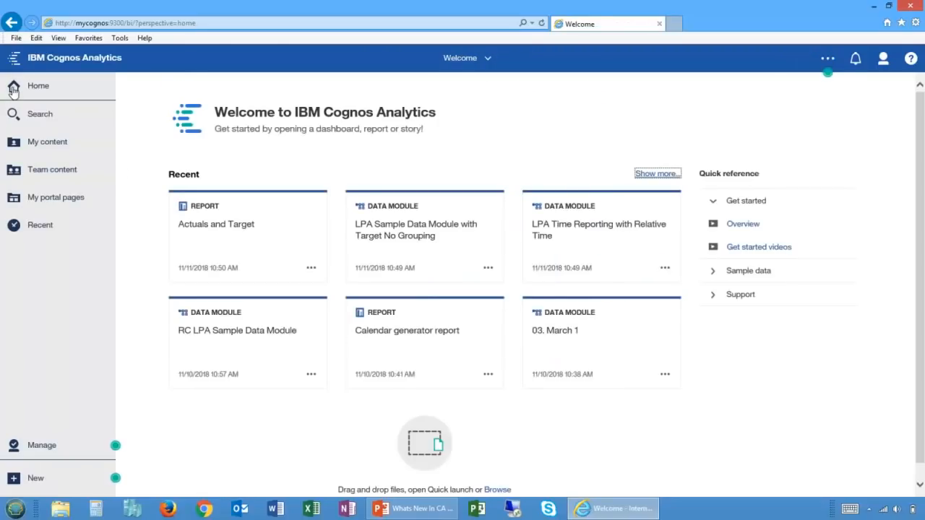
left_click(49, 168)
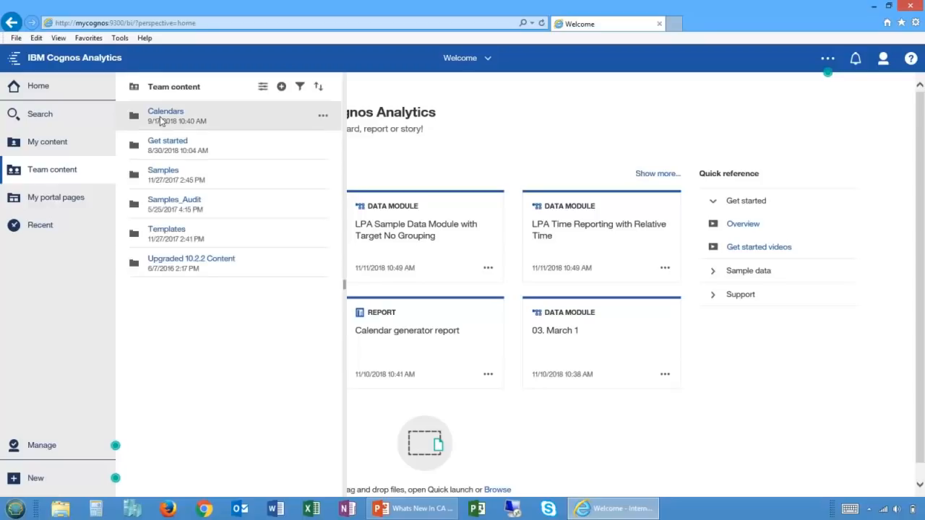
left_click(163, 116)
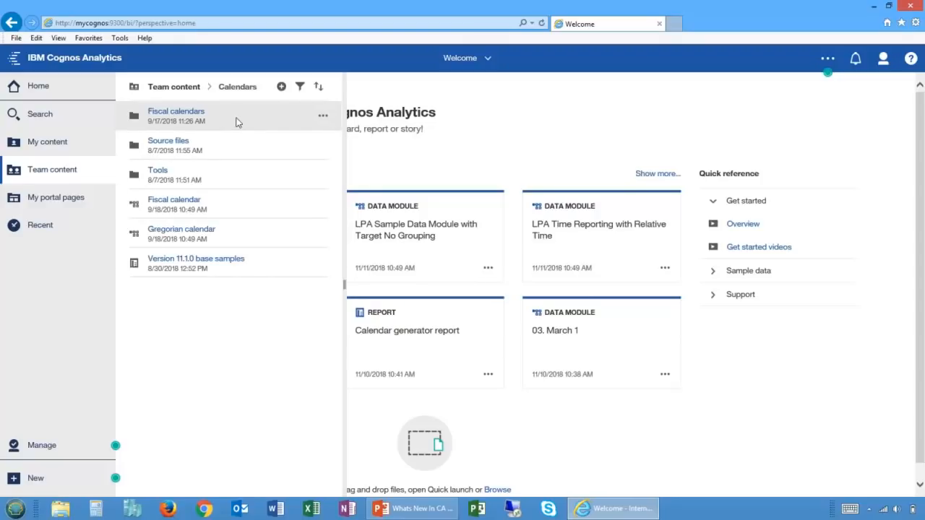
left_click(161, 174)
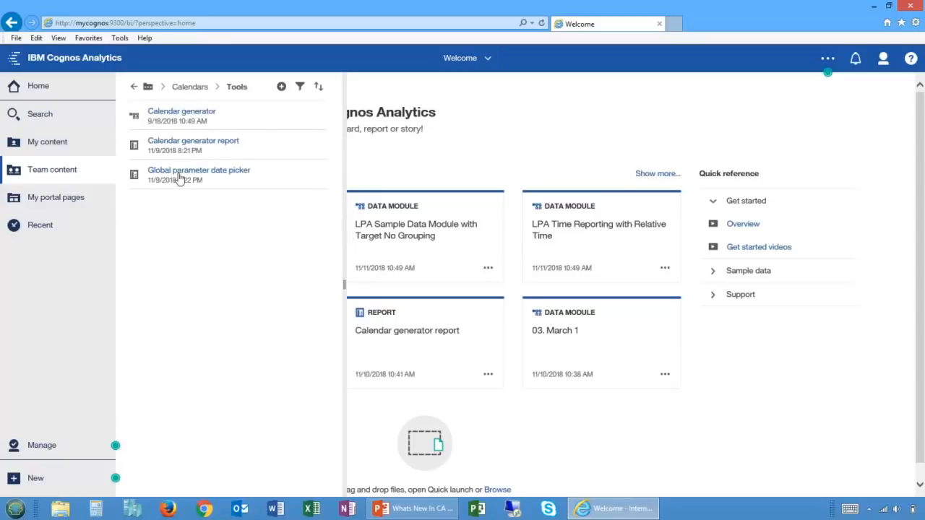
left_click(175, 146)
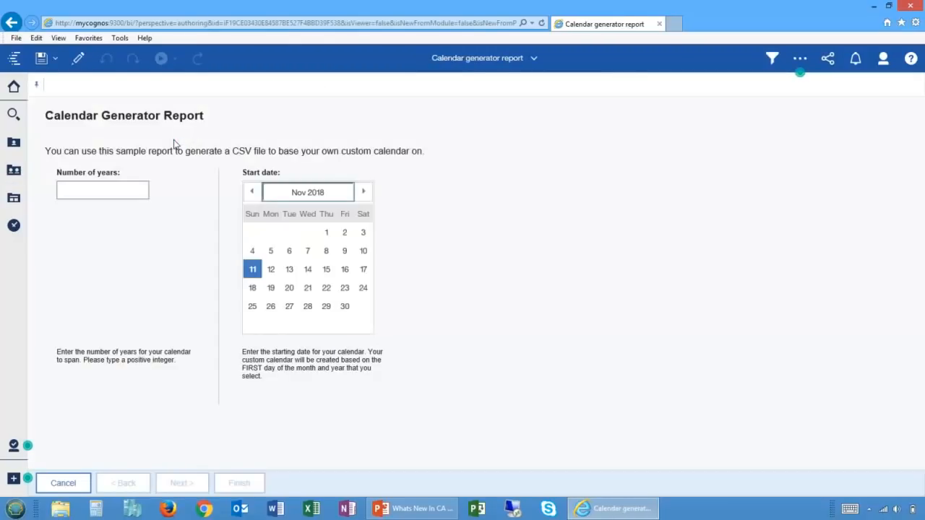
Step: Generate the calendar report for 10 years with a start date in June 2018
left_click(113, 188)
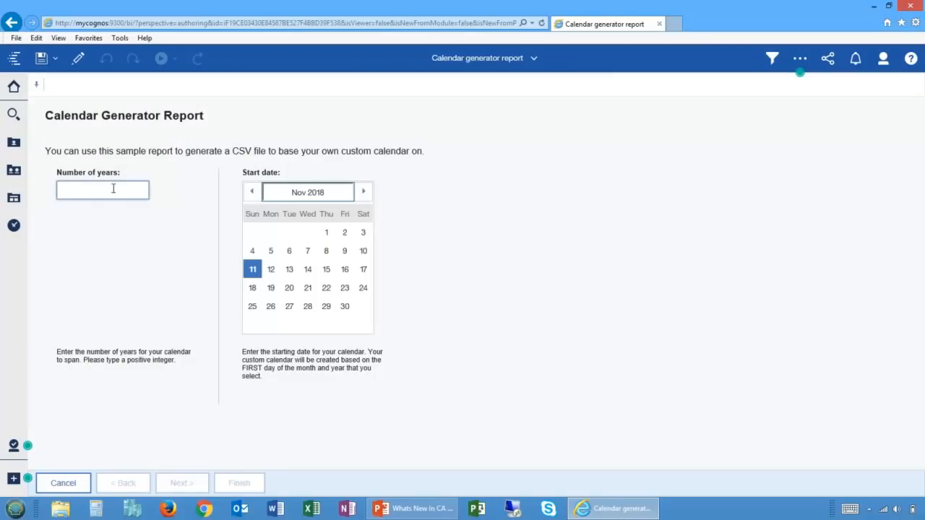
type("10")
left_click(92, 173)
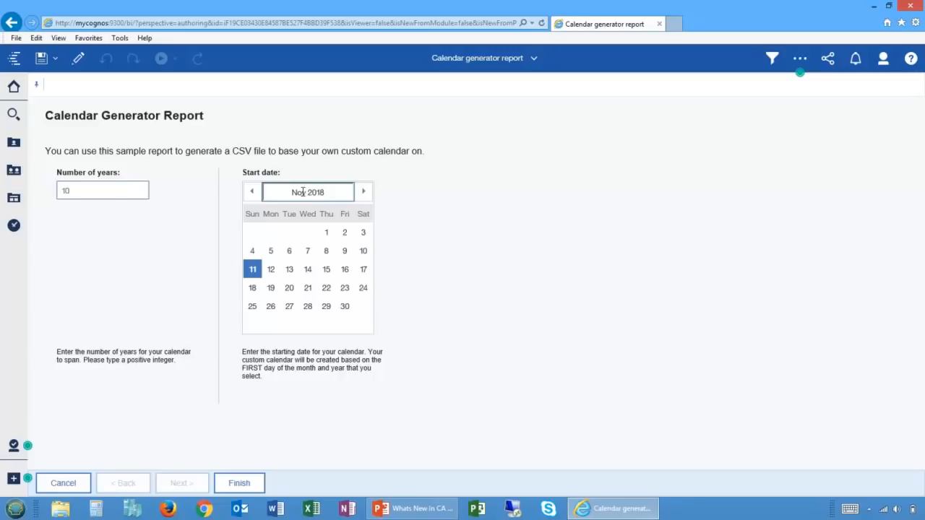
left_click(300, 195)
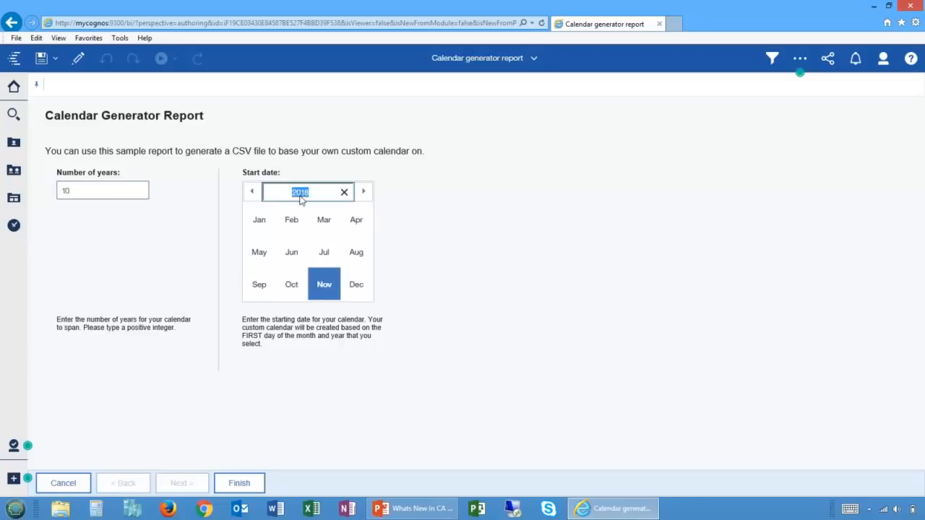
left_click(292, 252)
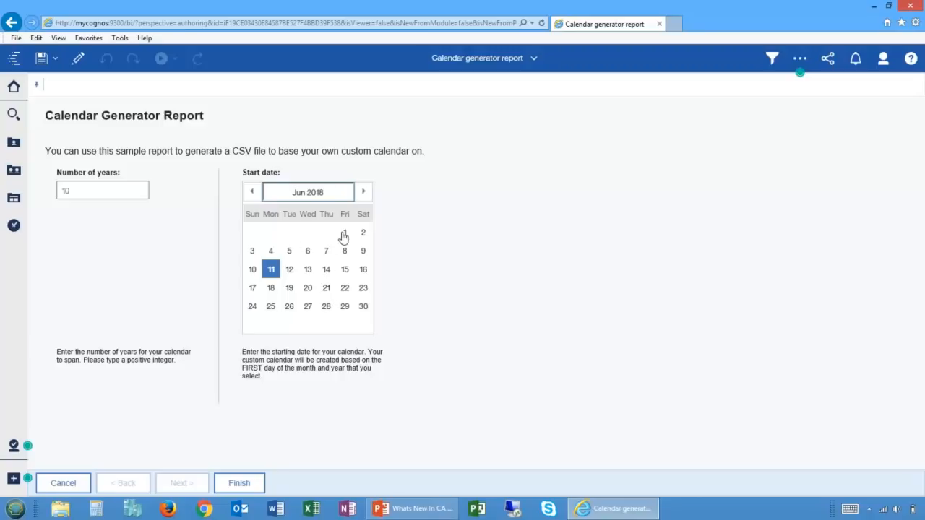
left_click(240, 485)
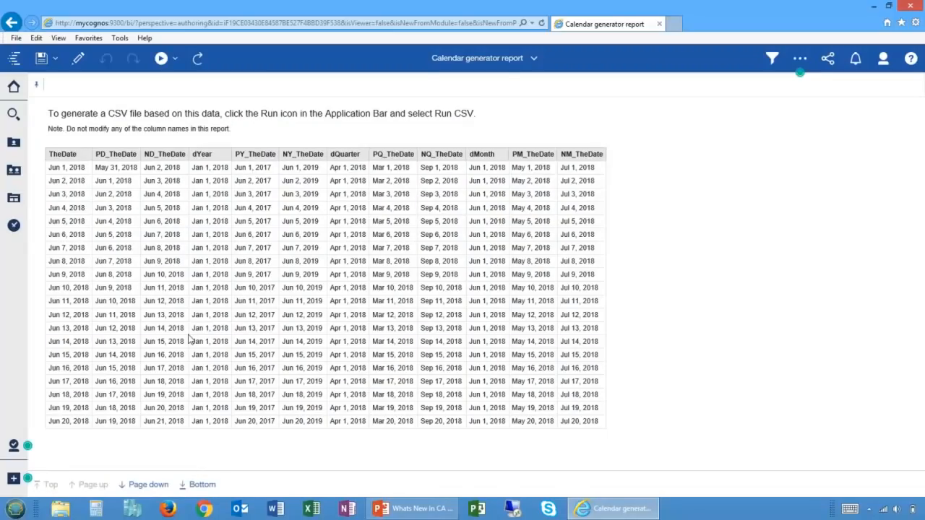
Step: Close the Calendar generator report and switch to the LPA Time Reporting with Relative Time data module
left_click(187, 333)
left_click(527, 59)
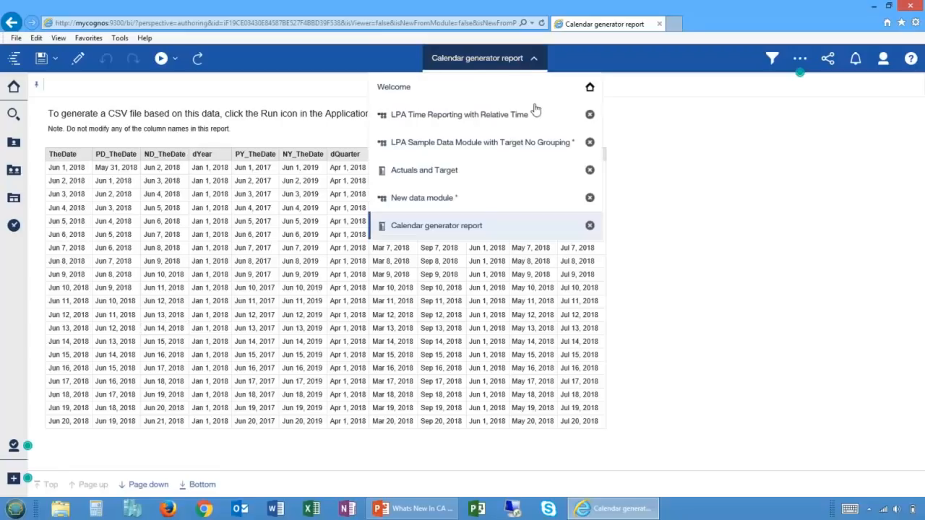
left_click(590, 226)
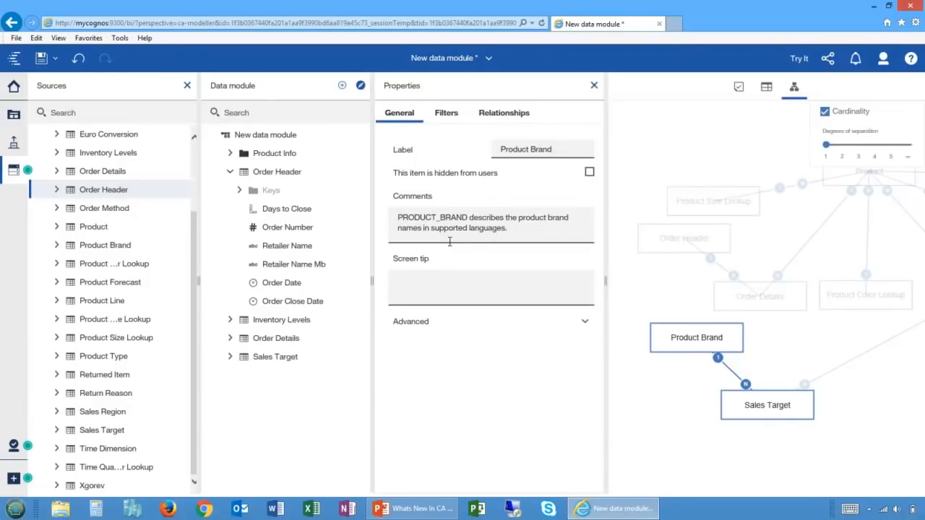
left_click(438, 61)
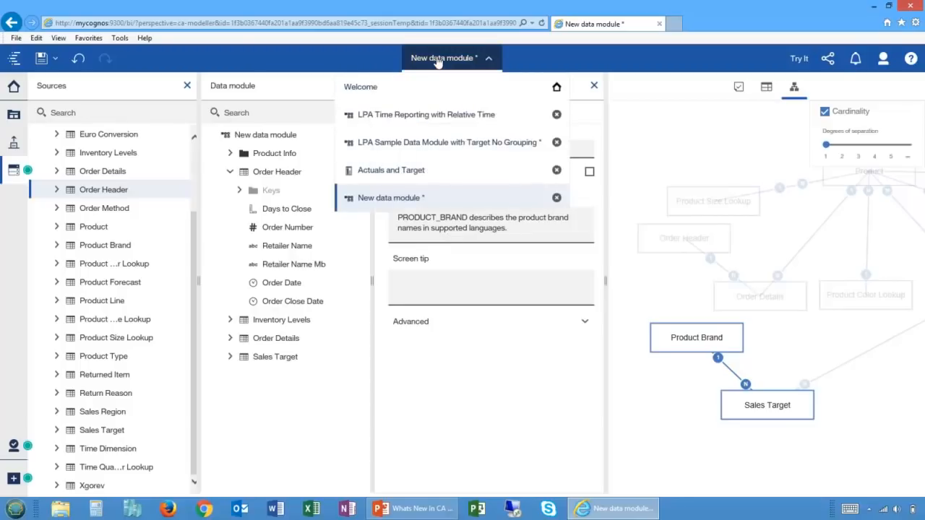
left_click(436, 118)
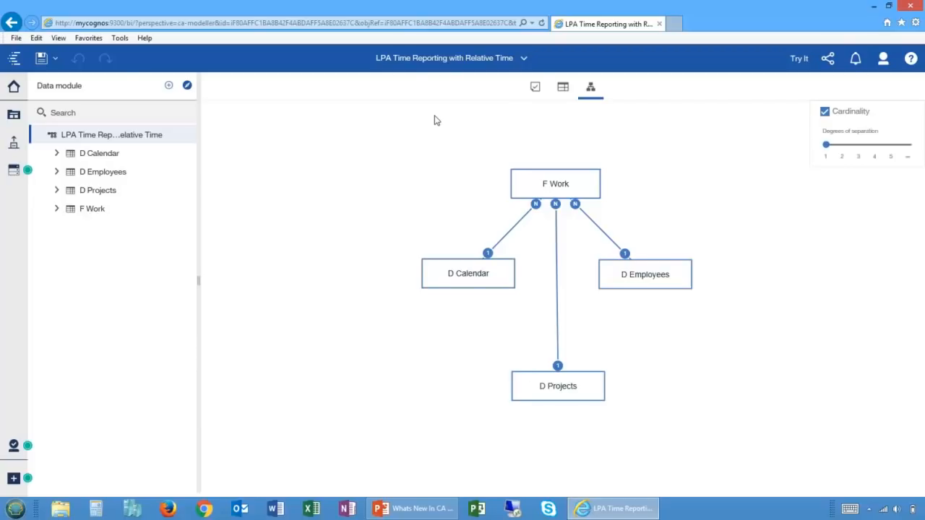
Step: Add the Gregorian calendar module from the Calendars folder in Team content as a new source of the data module
left_click(168, 86)
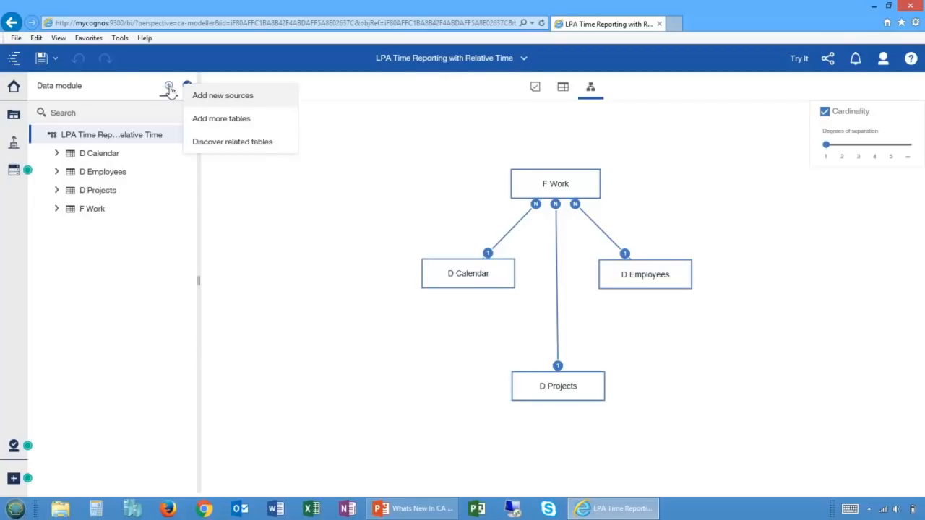
left_click(219, 97)
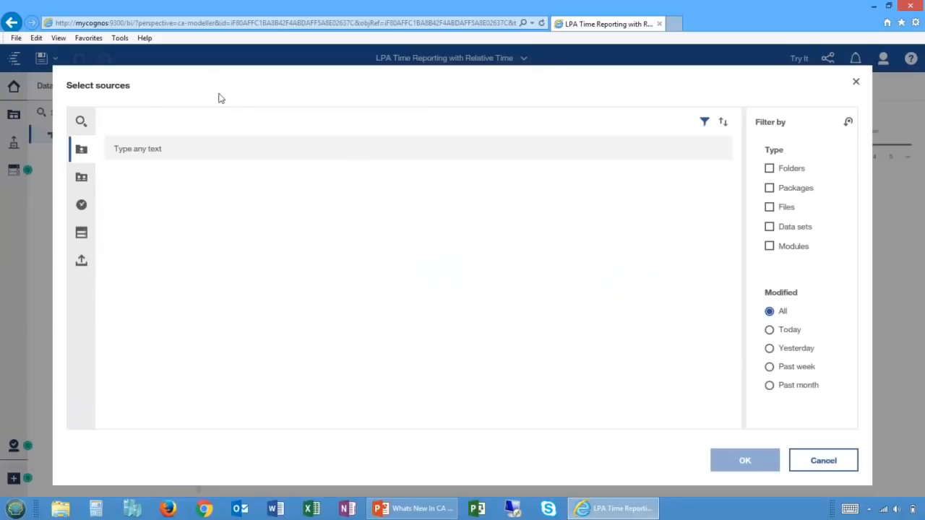
left_click(80, 178)
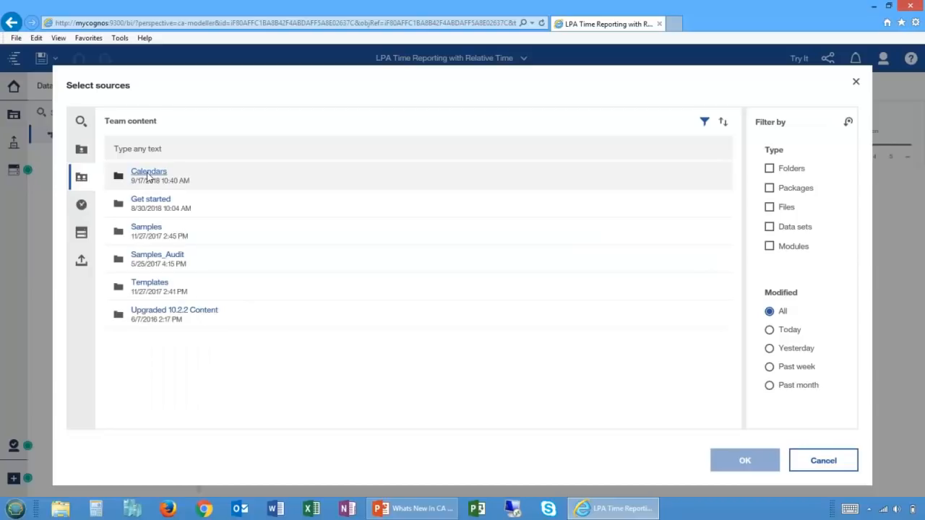
left_click(148, 173)
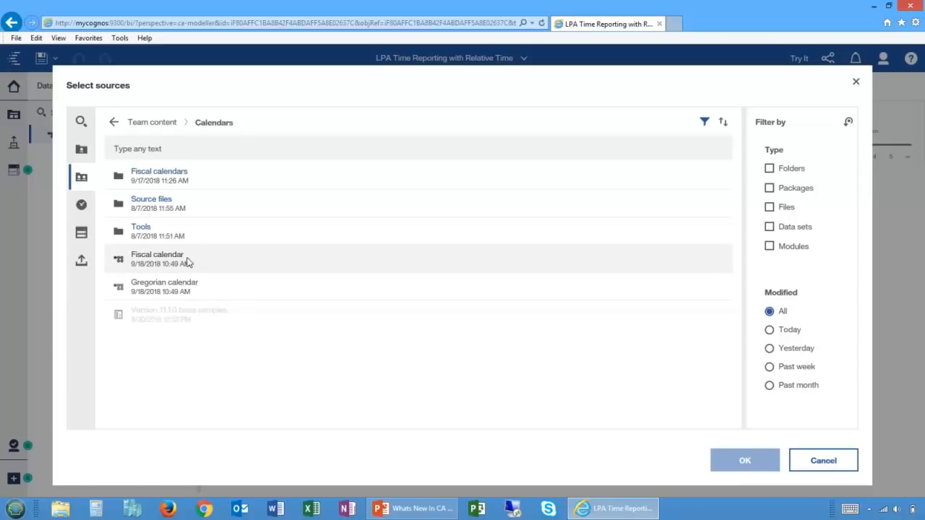
left_click(312, 278)
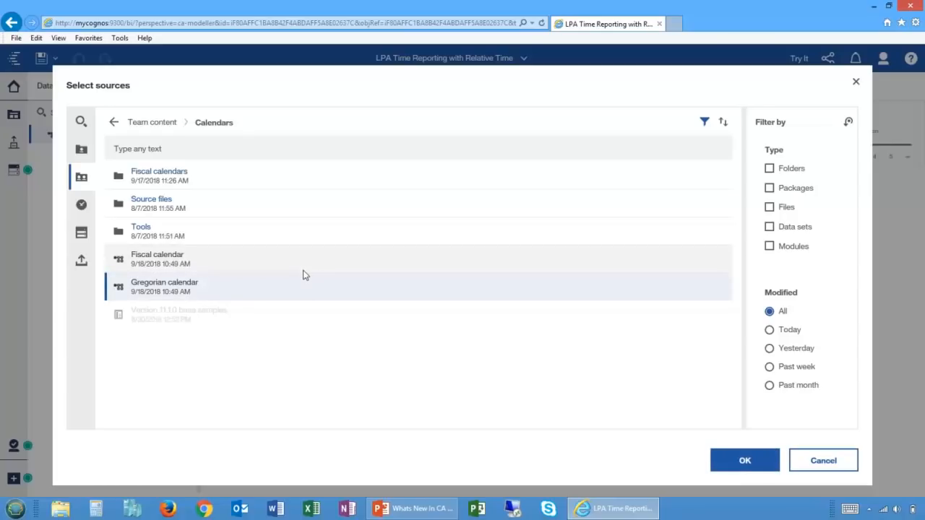
left_click(745, 460)
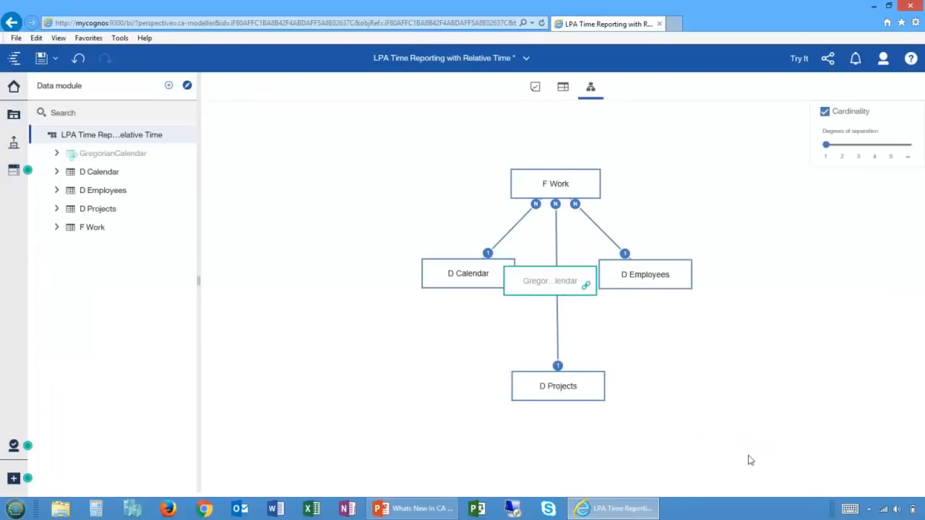
Step: Place the GregorianCalendar table in the free area above and beside D Calendar in the diagram, and expand the Gregorian calendar source
left_click_drag(518, 283, 289, 163)
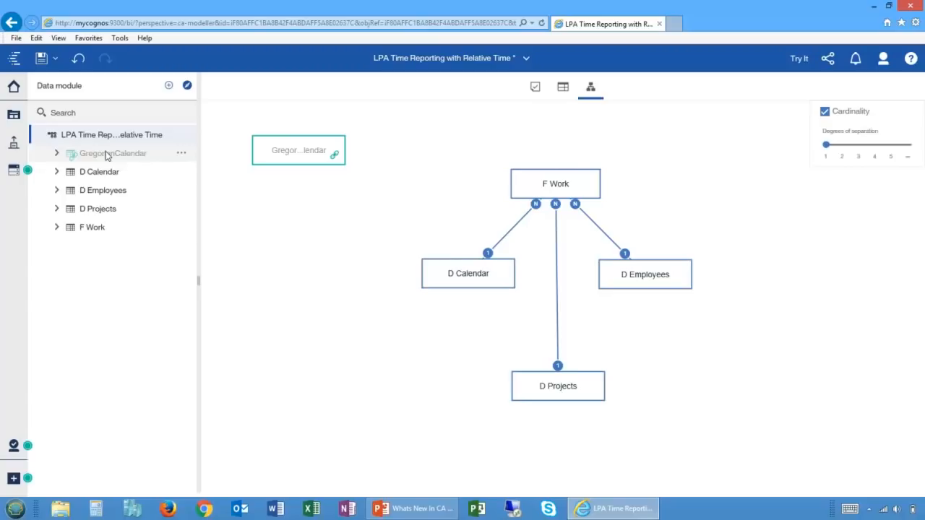
left_click(12, 174)
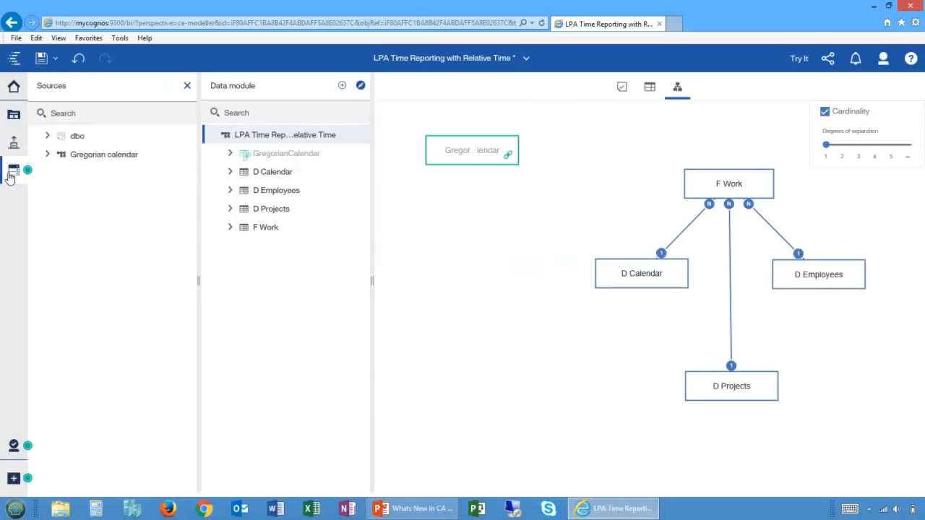
left_click(47, 154)
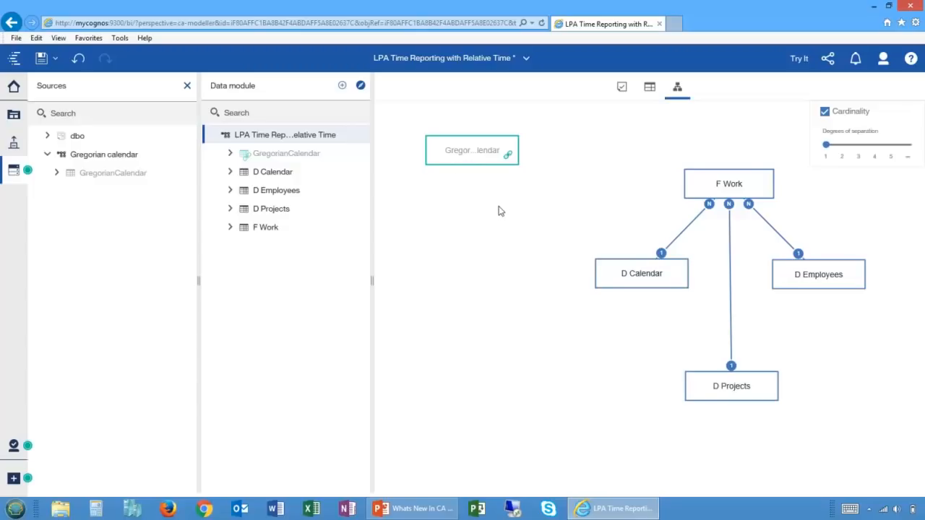
Step: Set the lookup reference of the Work Date column in F Work to GregorianCalendar
left_click(229, 228)
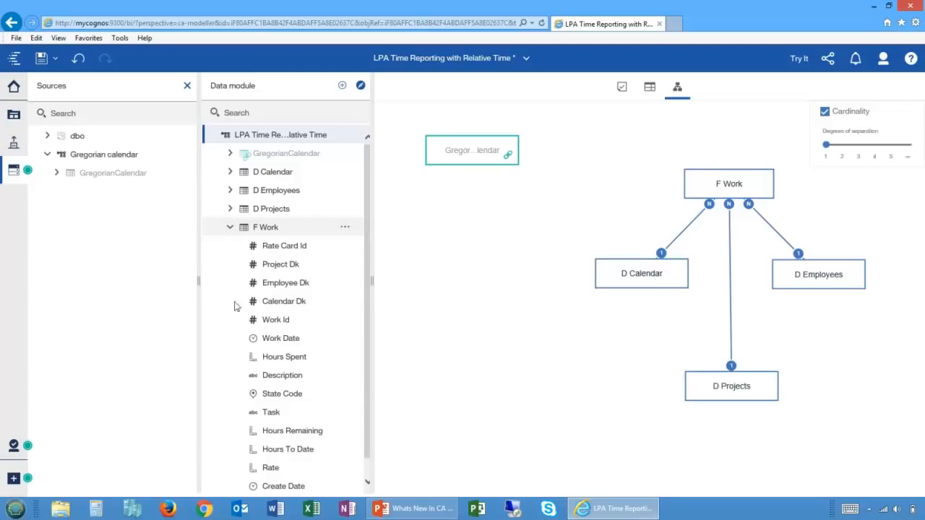
left_click(346, 340)
left_click(346, 341)
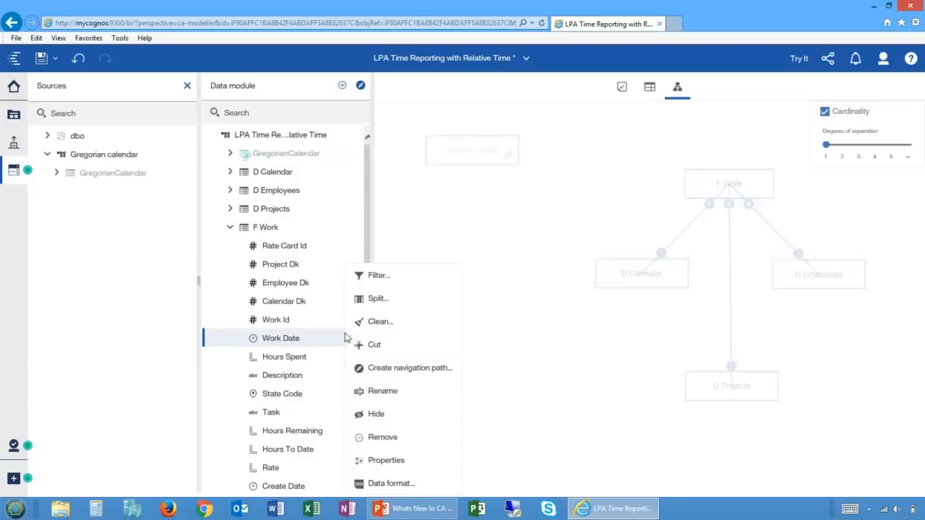
left_click(381, 464)
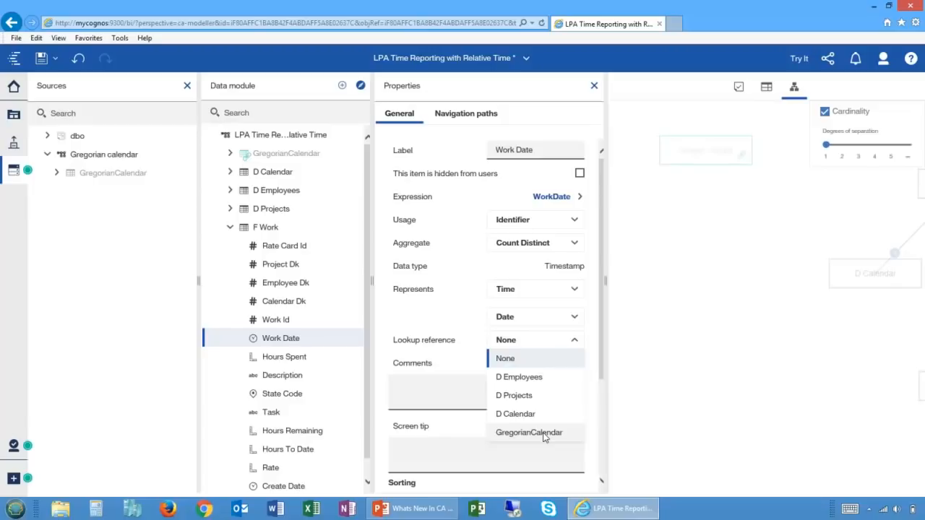
left_click(545, 434)
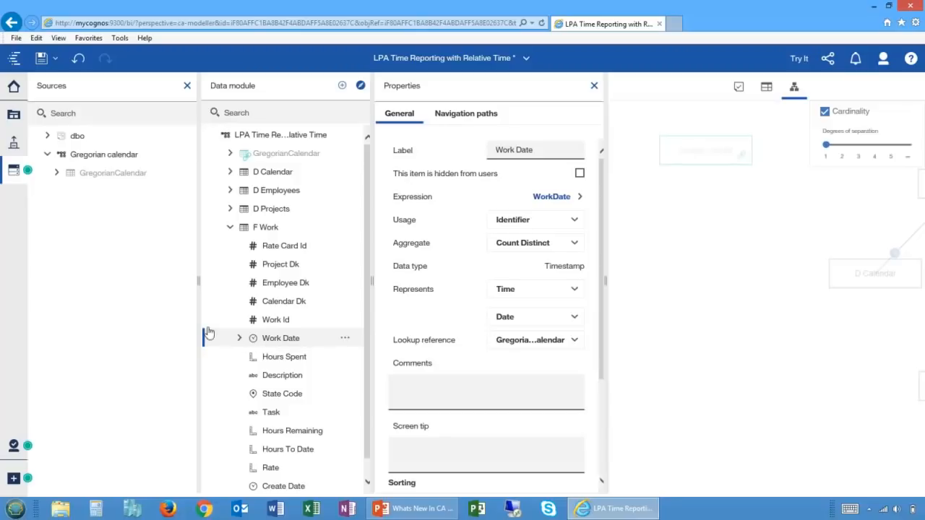
Step: Examine the relative date filters under Work Date, widening the data module tree to read their names, and collapse the column again
left_click(240, 338)
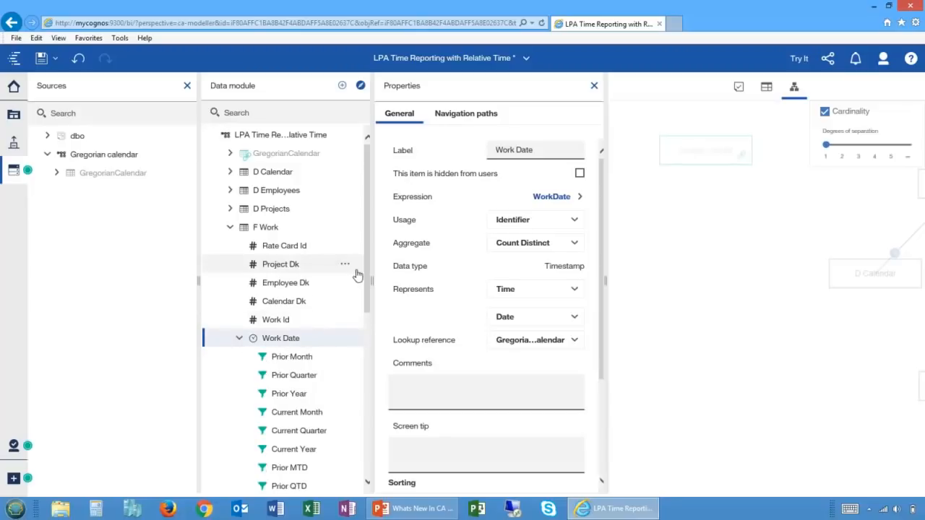
left_click_drag(367, 274, 379, 342)
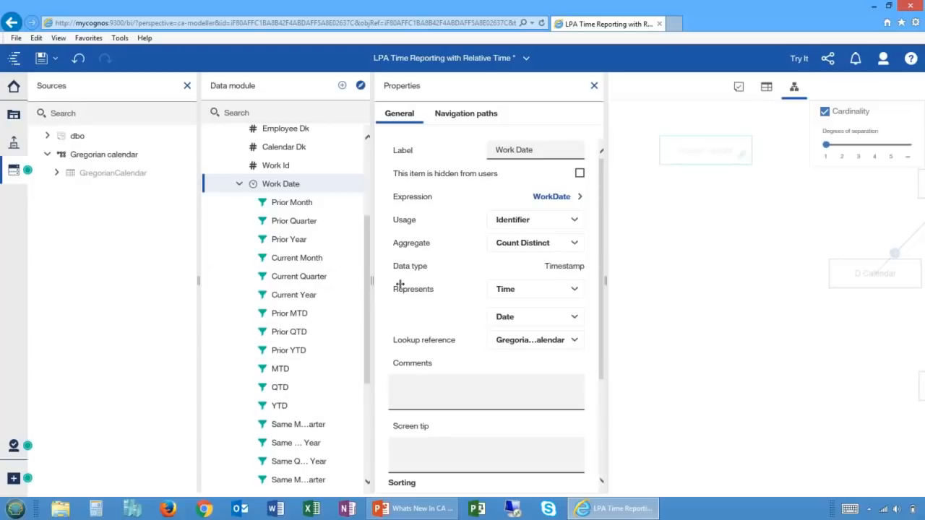
left_click_drag(436, 287, 444, 282)
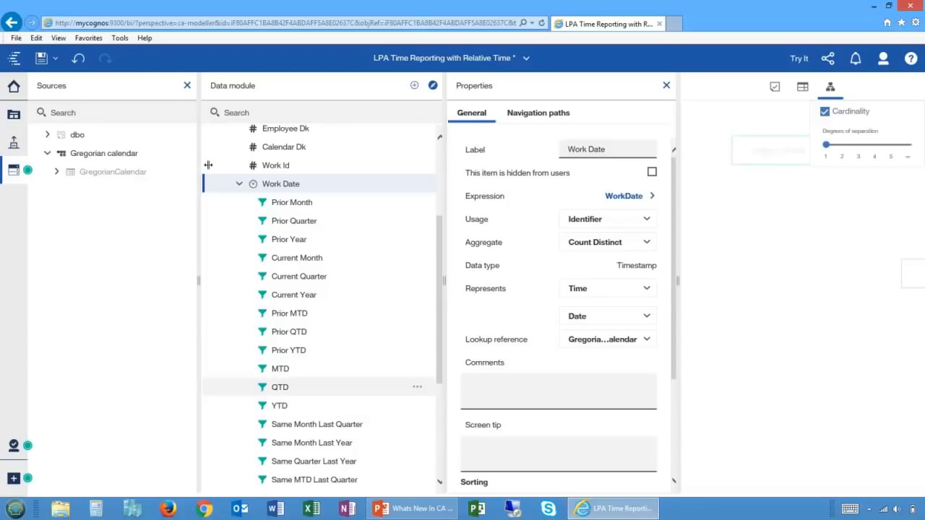
left_click(238, 185)
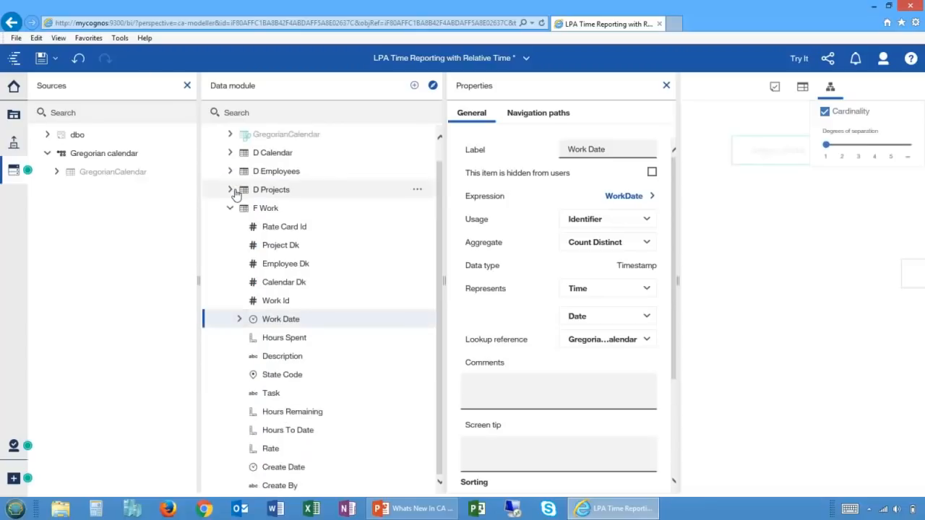
Step: Set the lookup reference of the Hours Spent measure to F Work.Work Date and expand it to review its relative-time measures
left_click(290, 343)
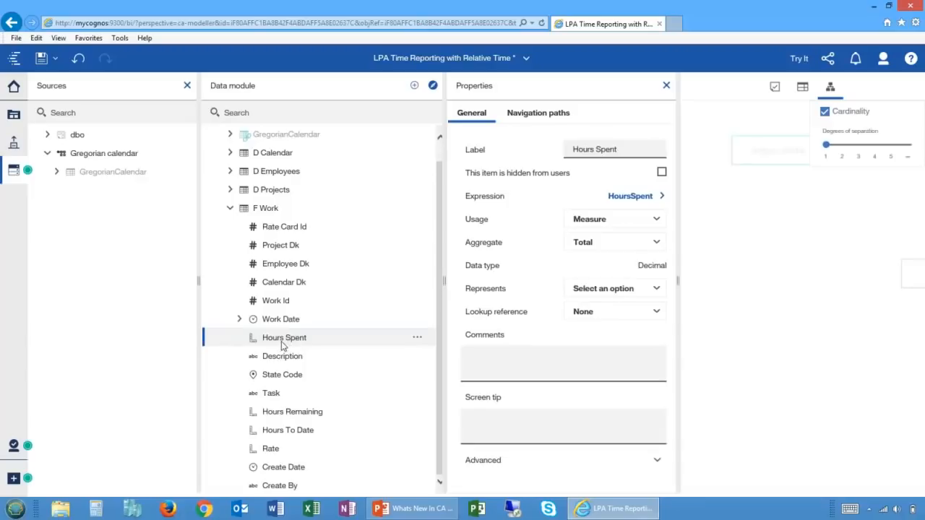
left_click(657, 314)
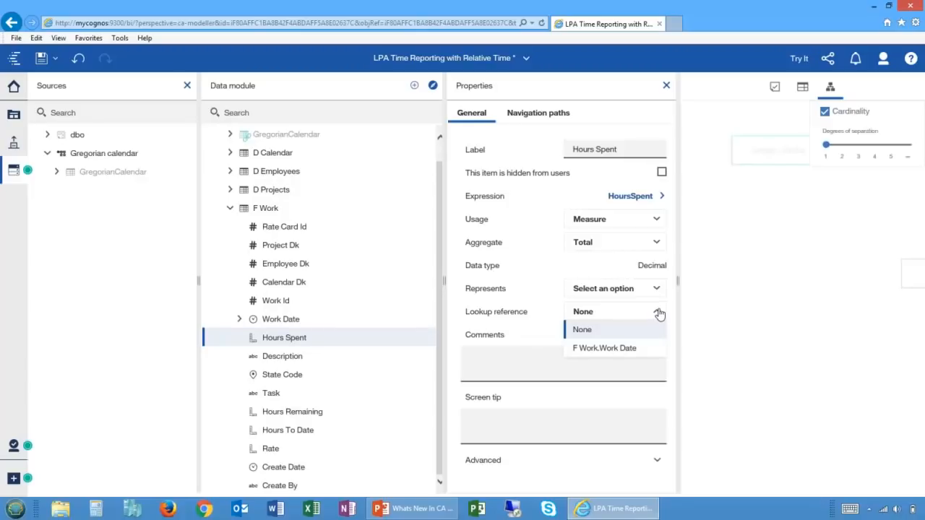
left_click(608, 350)
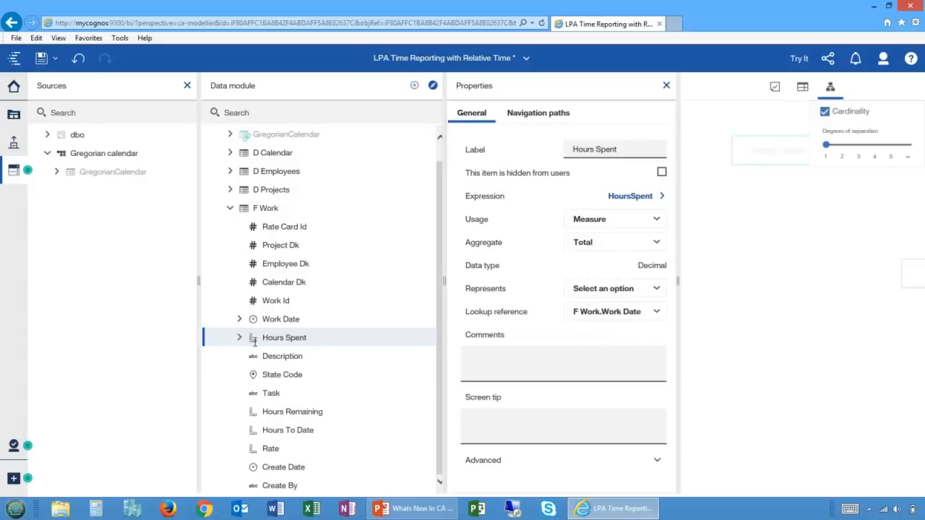
double_click(297, 346)
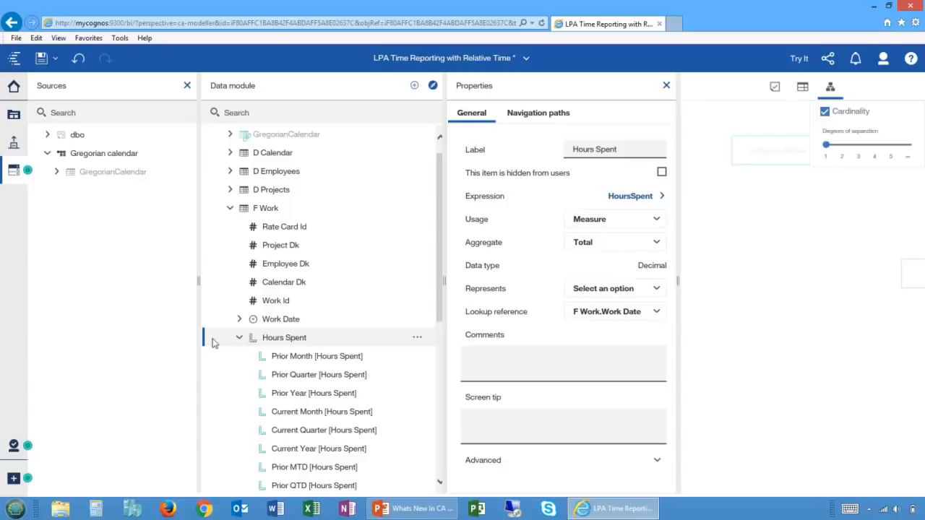
left_click_drag(439, 318, 442, 393)
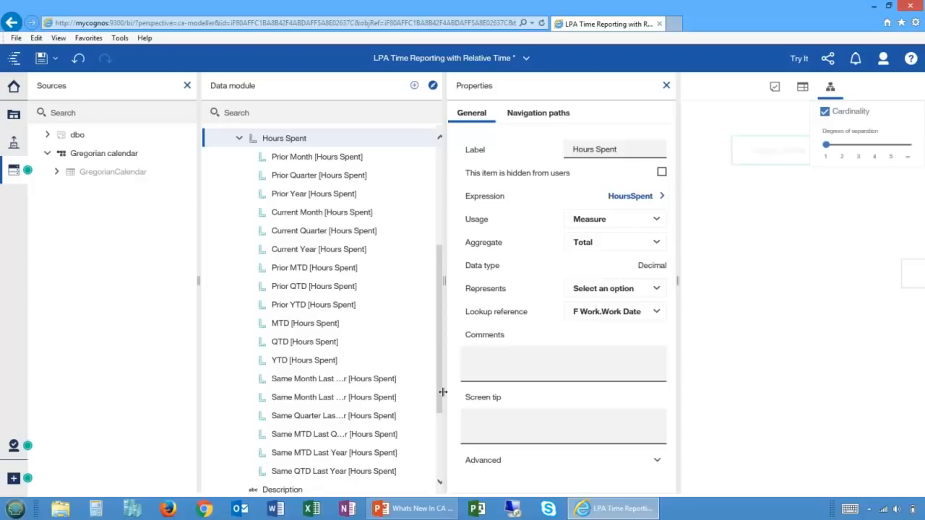
Step: Save the data module and try it out in a new report
left_click(42, 58)
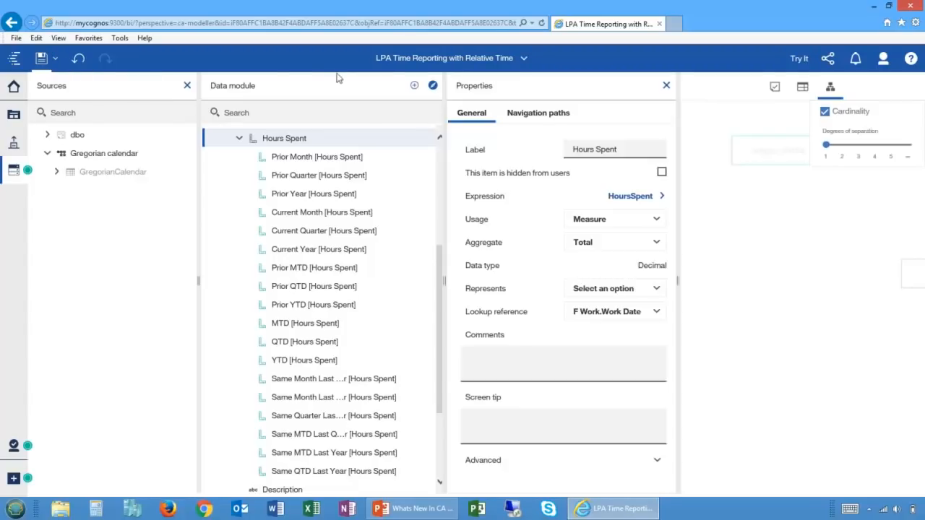
left_click(800, 59)
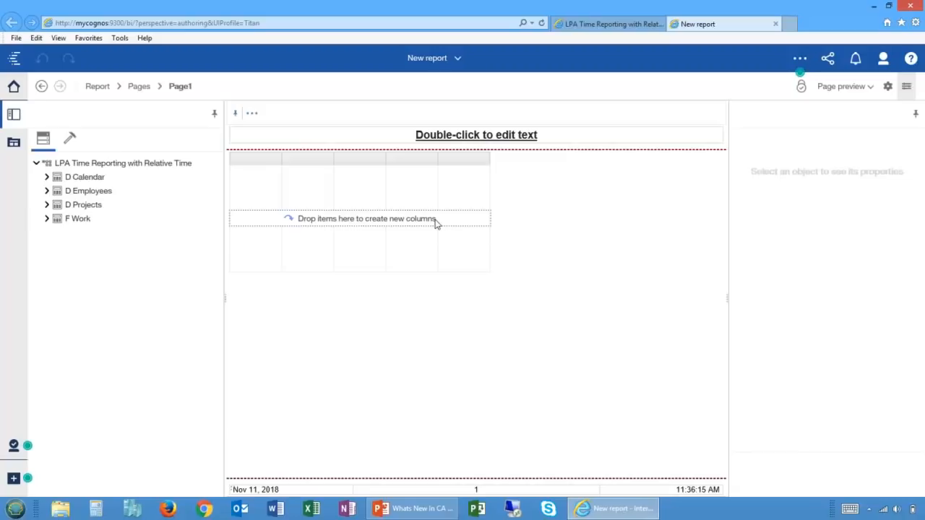
Step: Switch the new report to Page design and delete the default list from the page
left_click(889, 88)
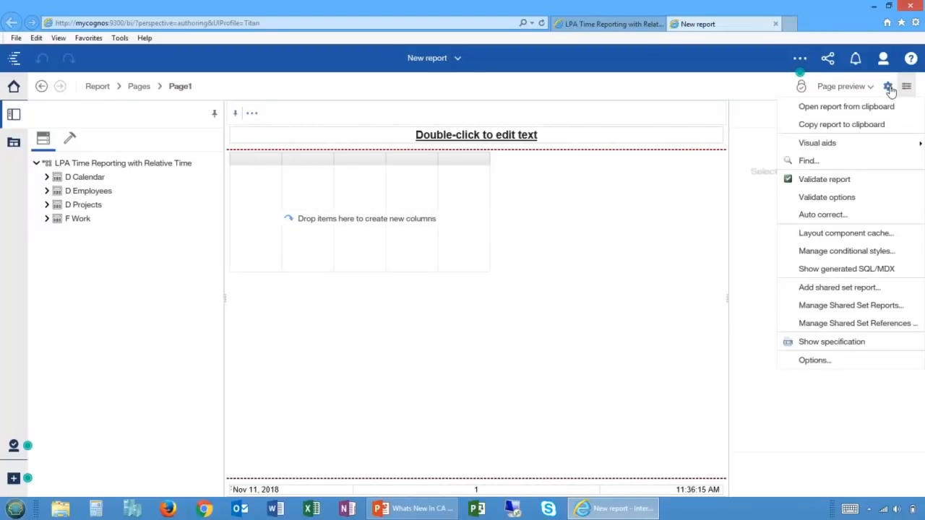
left_click(836, 89)
left_click(842, 109)
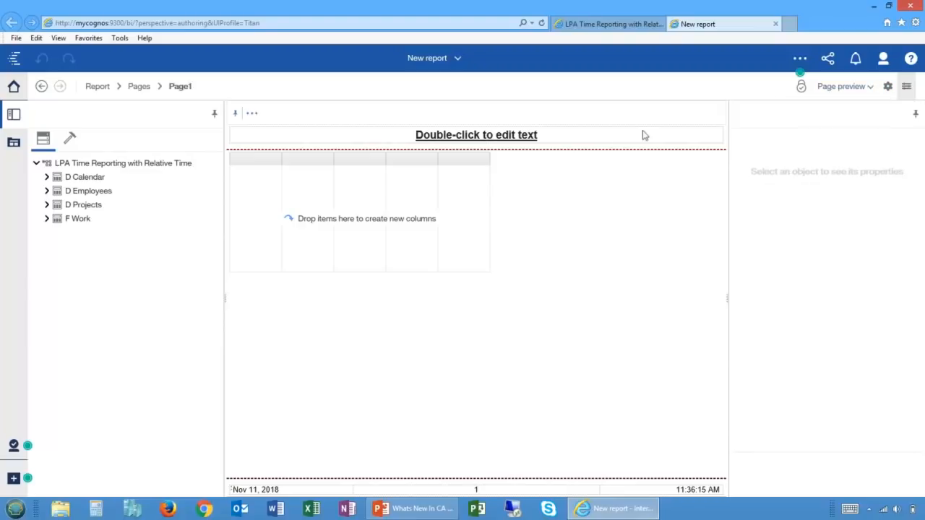
left_click(239, 174)
key("Delete")
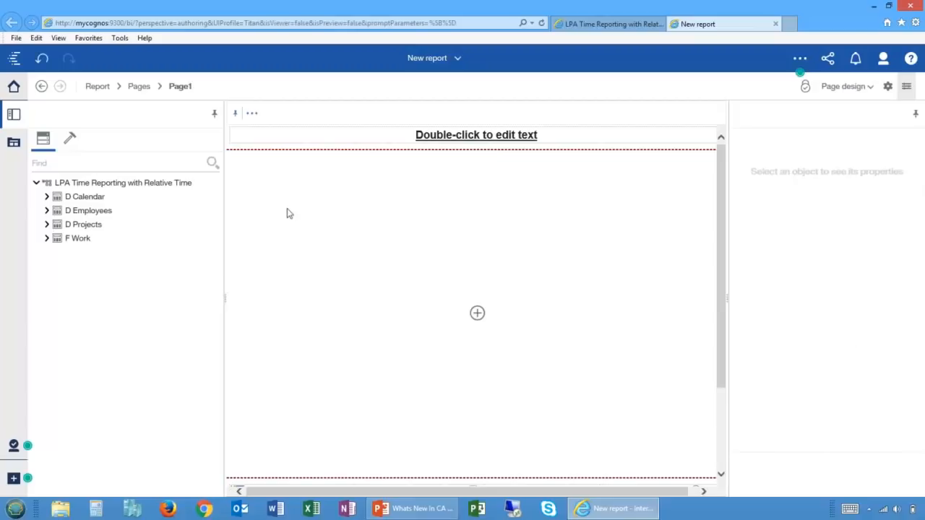
Step: Insert a crosstab into the empty report page with the default query name
left_click(475, 315)
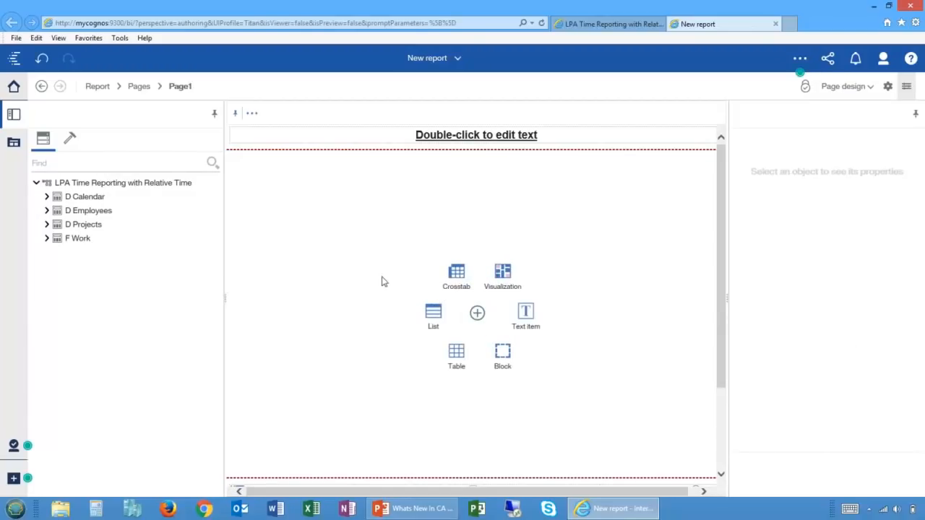
left_click(456, 273)
key("Return")
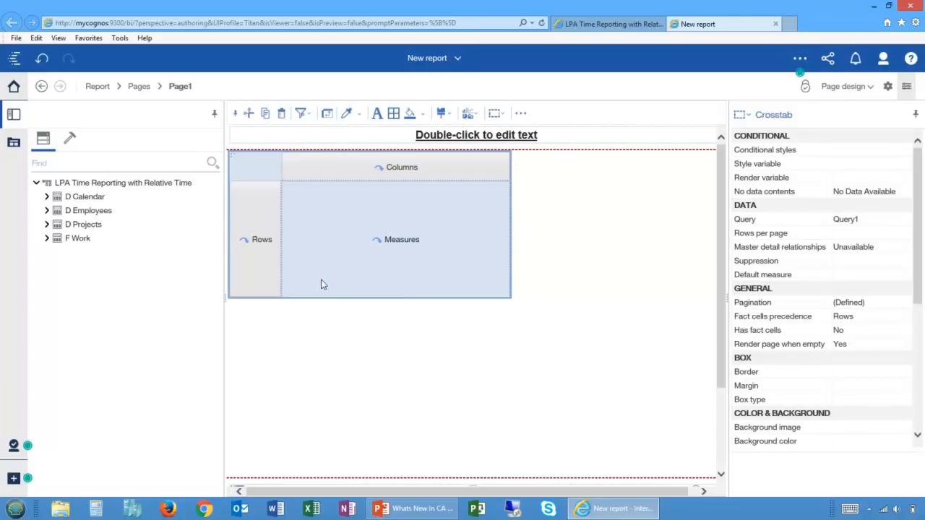
Step: Add Hours Spent and its Prior Year, Current Year, Current Month and Prior Month measures from F Work as the crosstab columns
left_click(47, 239)
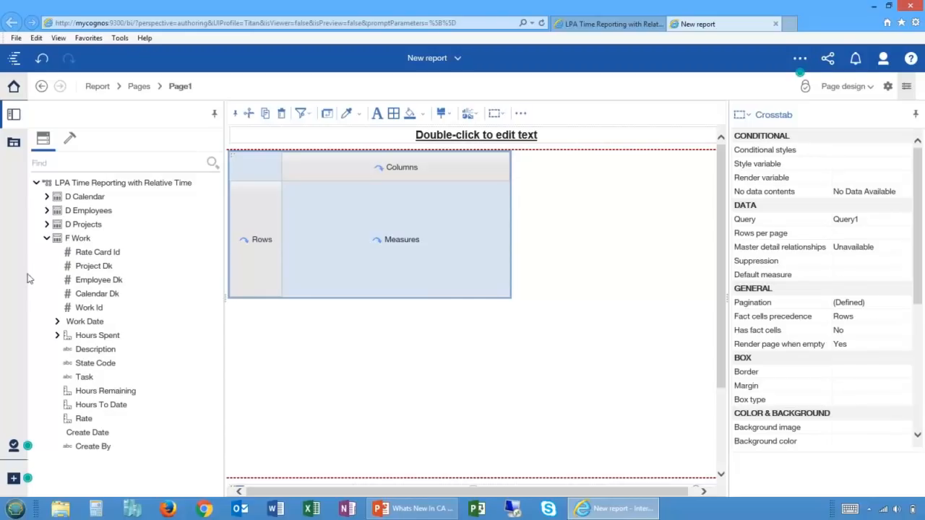
left_click(57, 336)
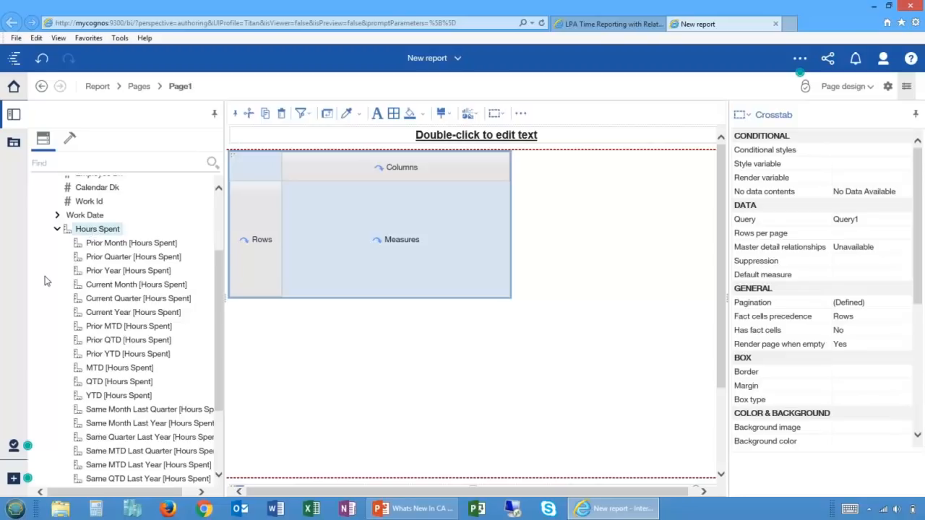
left_click(102, 273, "ctrl")
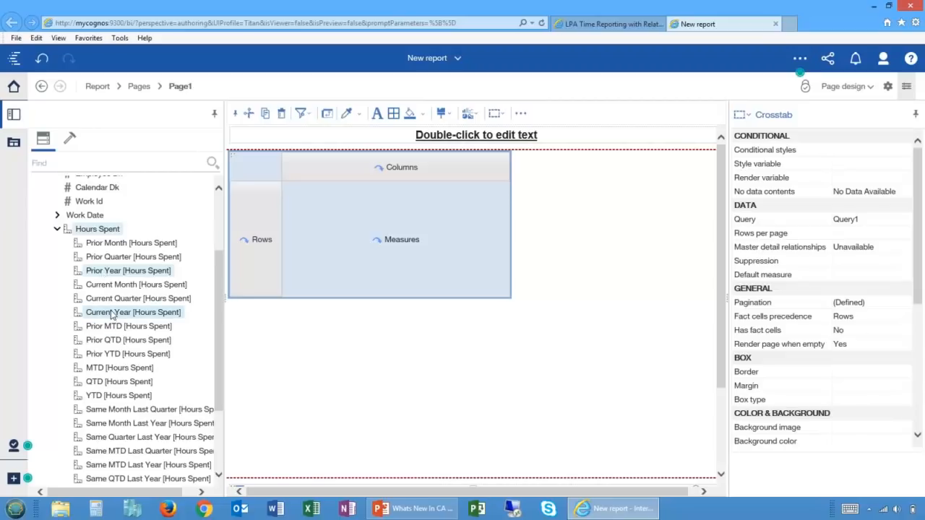
left_click(112, 316, "ctrl")
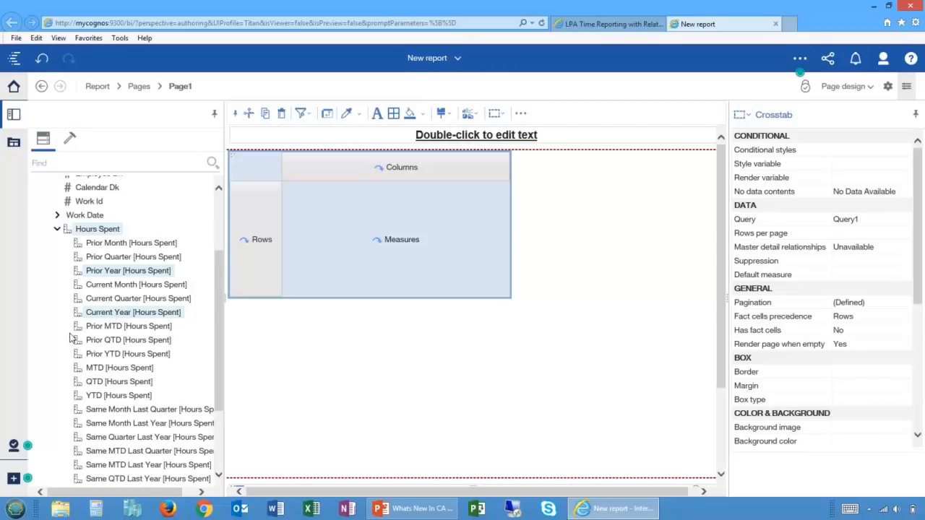
left_click(110, 291, "ctrl")
left_click(118, 250, "ctrl")
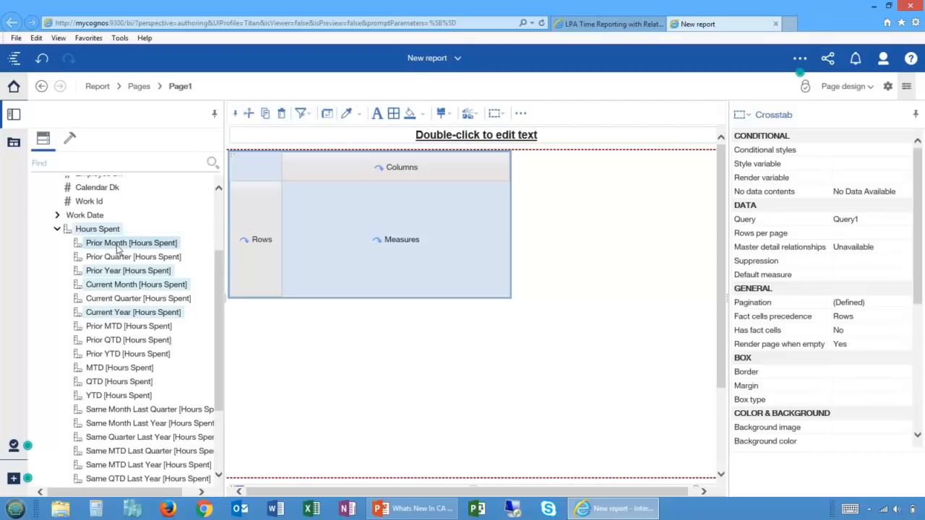
left_click_drag(118, 250, 337, 166)
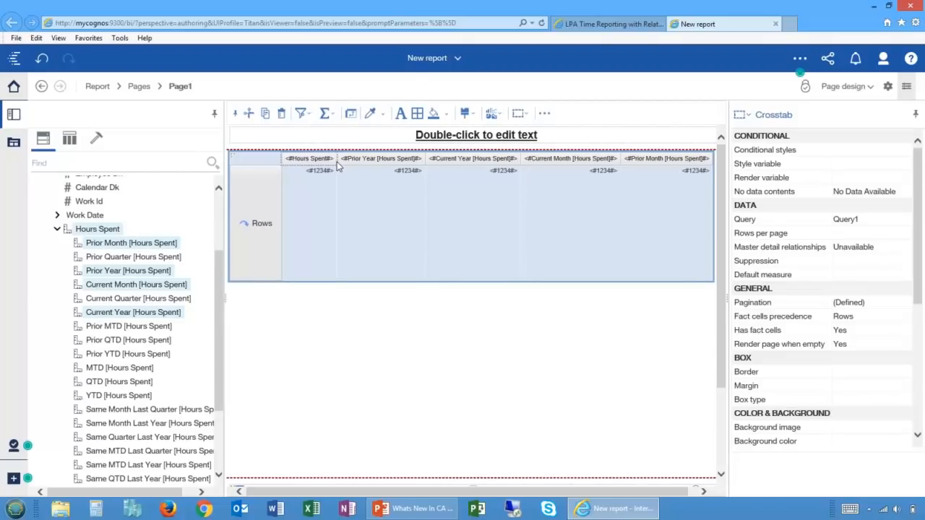
Step: Add State Code from F Work as the crosstab rows and switch the report to Page preview
left_click(57, 229)
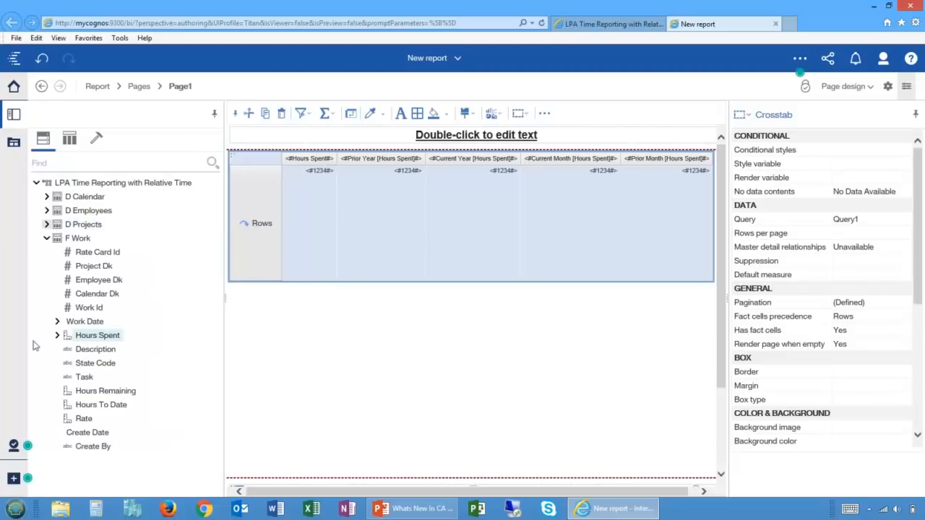
left_click_drag(91, 367, 245, 254)
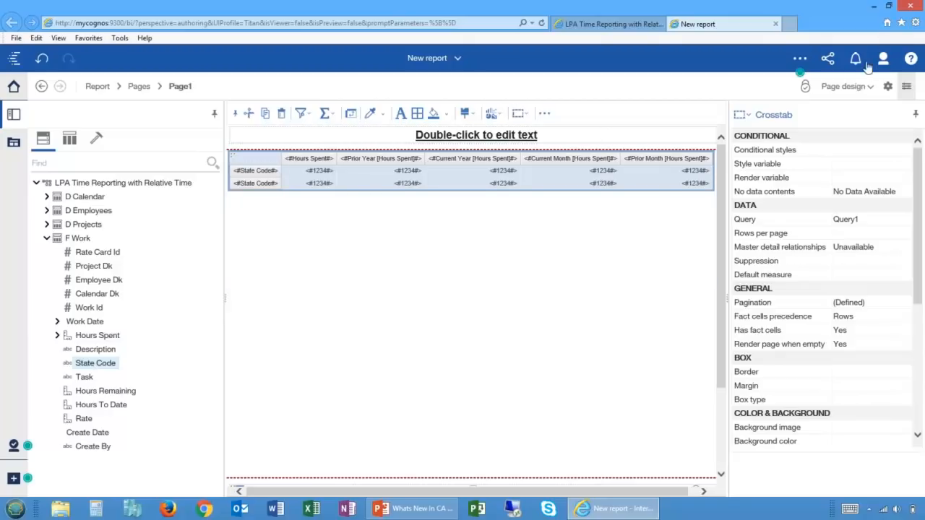
left_click(838, 87)
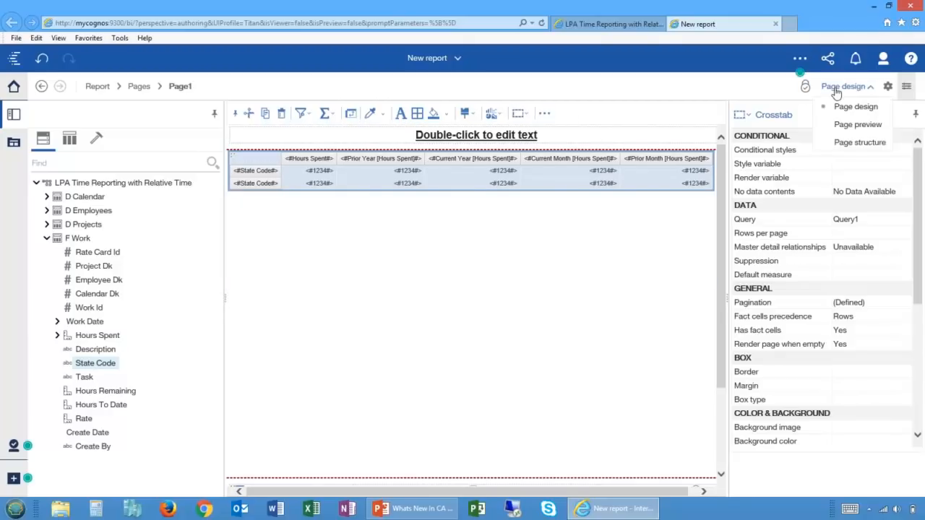
left_click(857, 124)
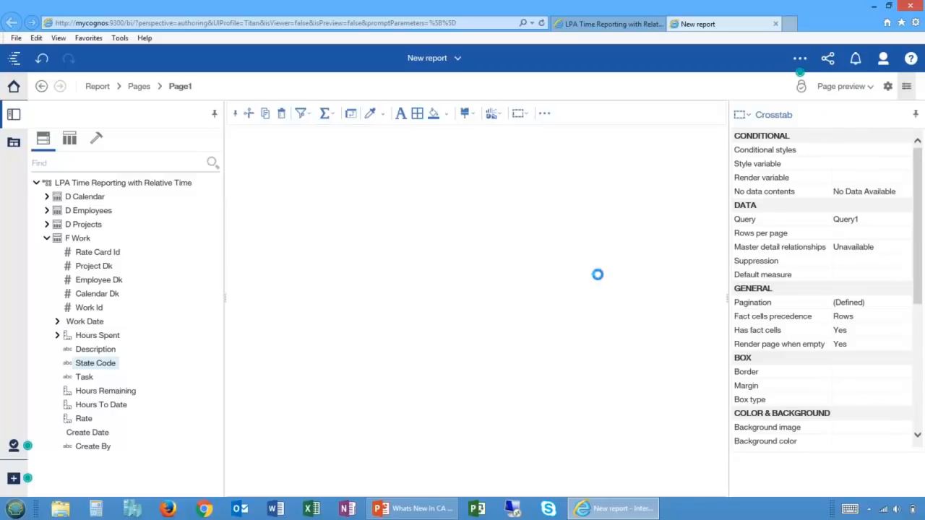
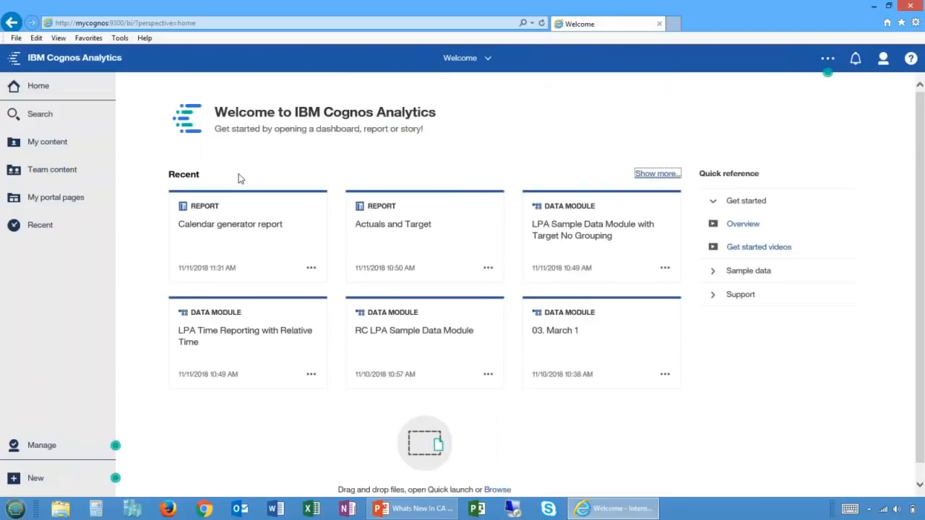
Step: Open the LPA Sample Data Module with Target No Grouping and inspect the matched columns of its Order Date–Sales Target relationship in the diagram
left_click(592, 239)
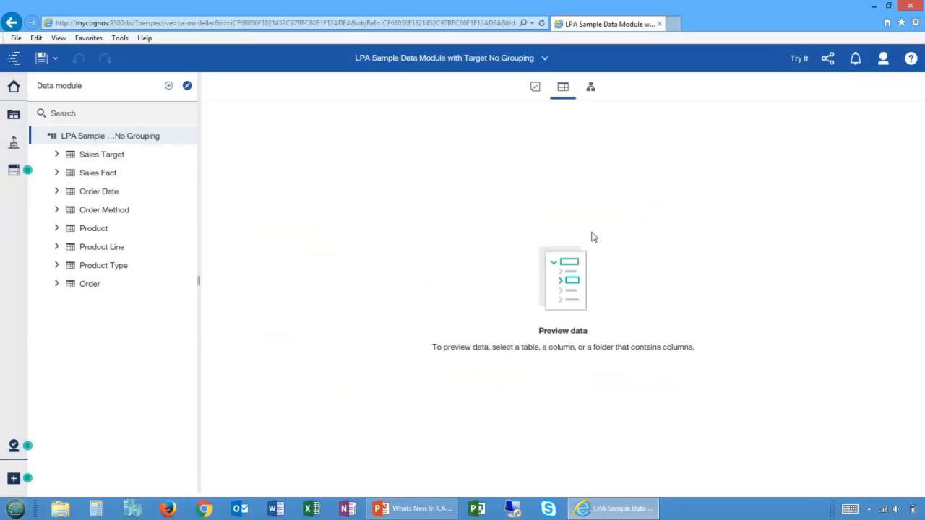
left_click(591, 89)
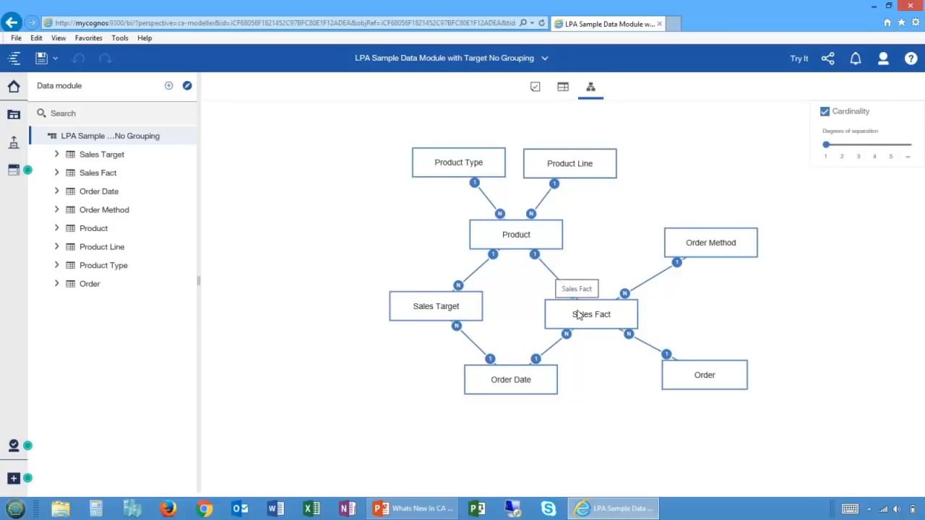
left_click(477, 351)
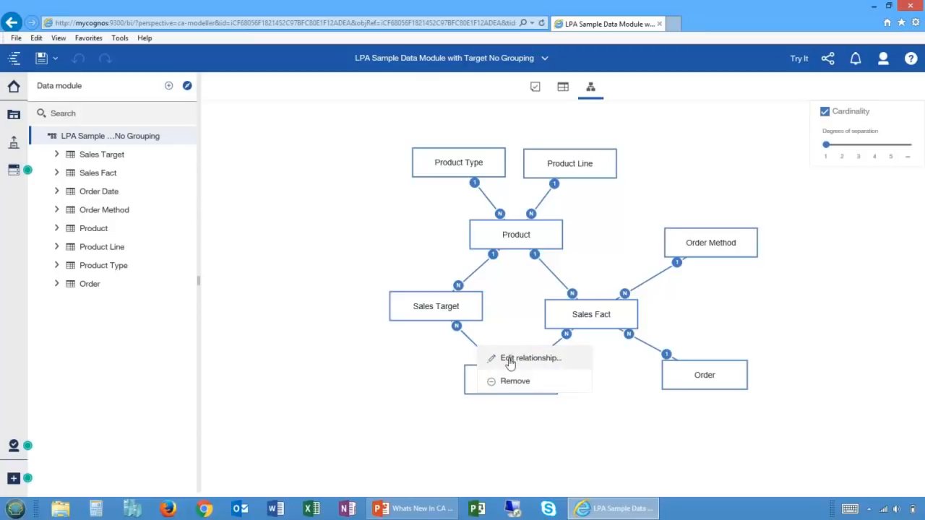
left_click(509, 360)
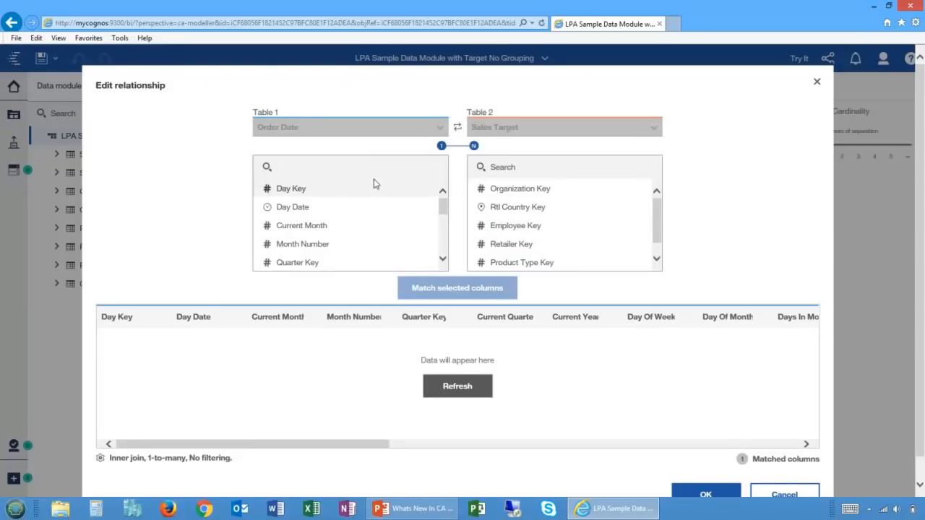
left_click(778, 465)
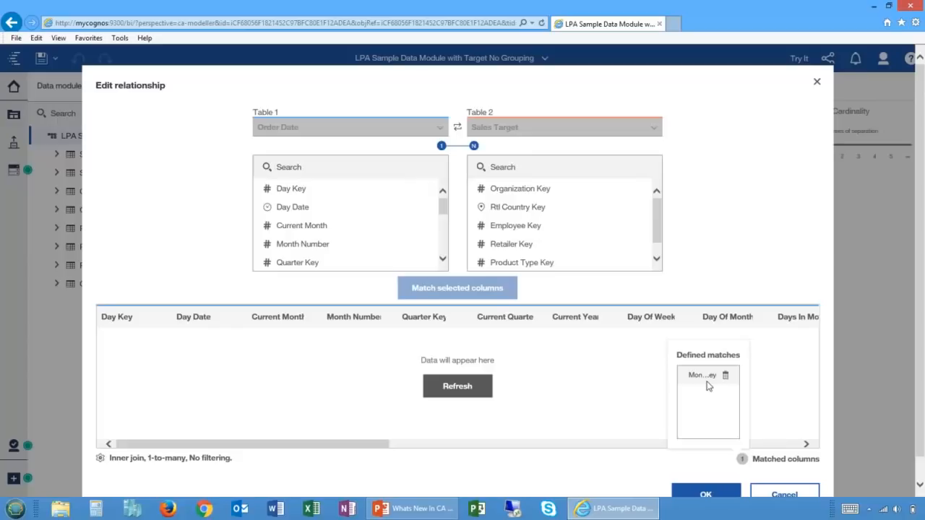
left_click(784, 495)
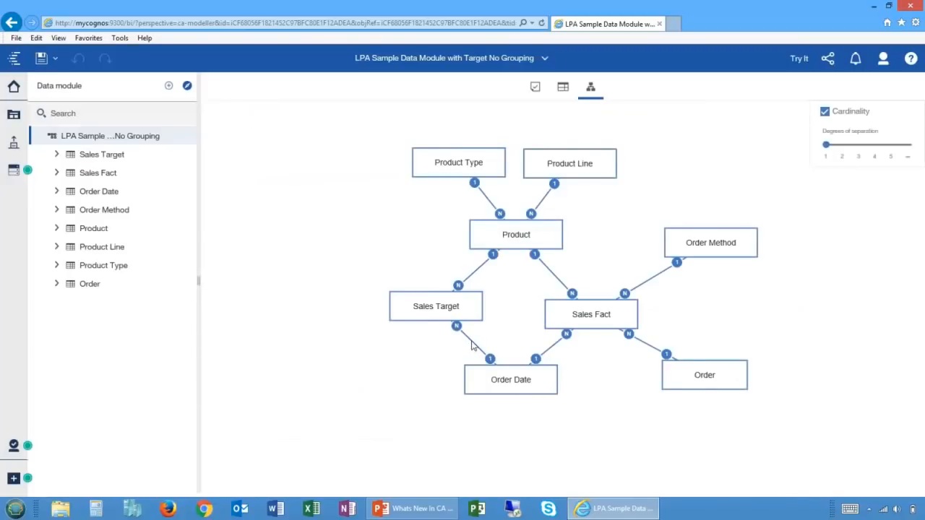
mouse_move(471, 345)
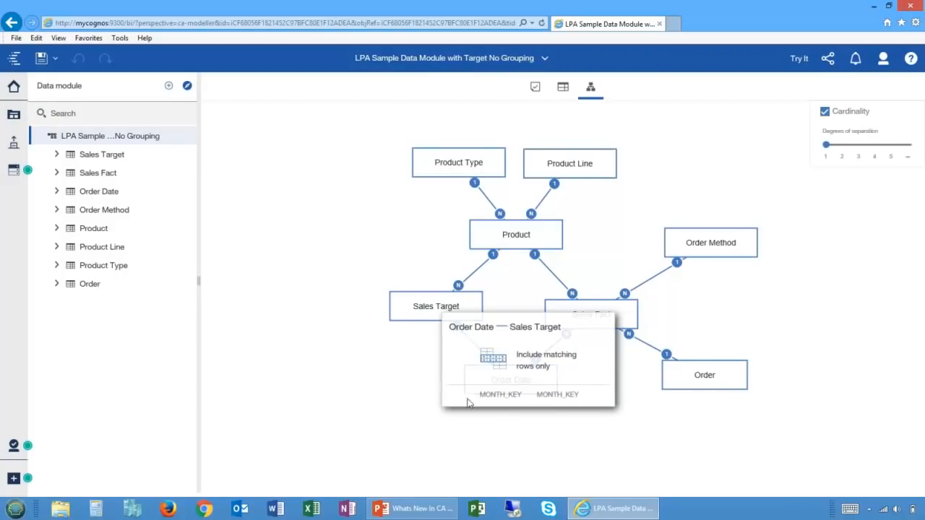
Step: Review the sale totals and targets in the Actuals and Target report and return to LPA Sample Data Module with Target No Grouping
left_click(460, 61)
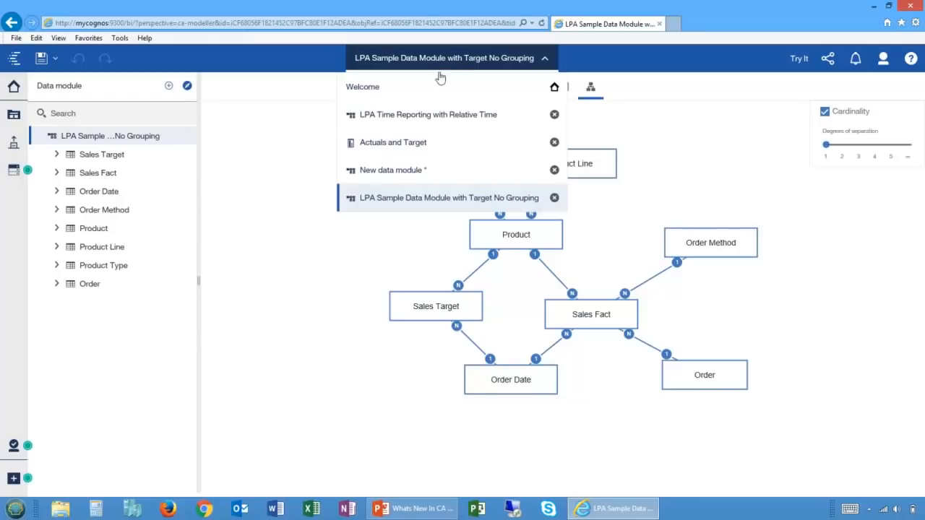
left_click(418, 143)
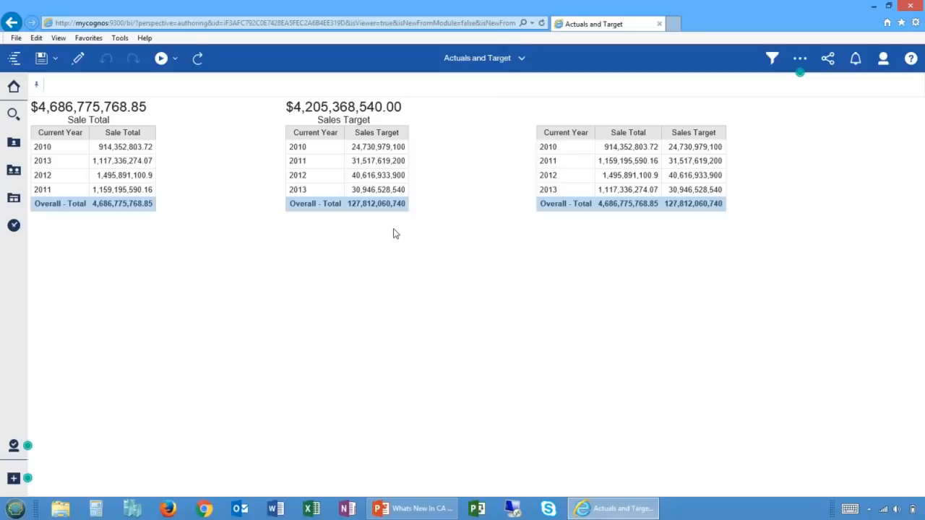
left_click(478, 63)
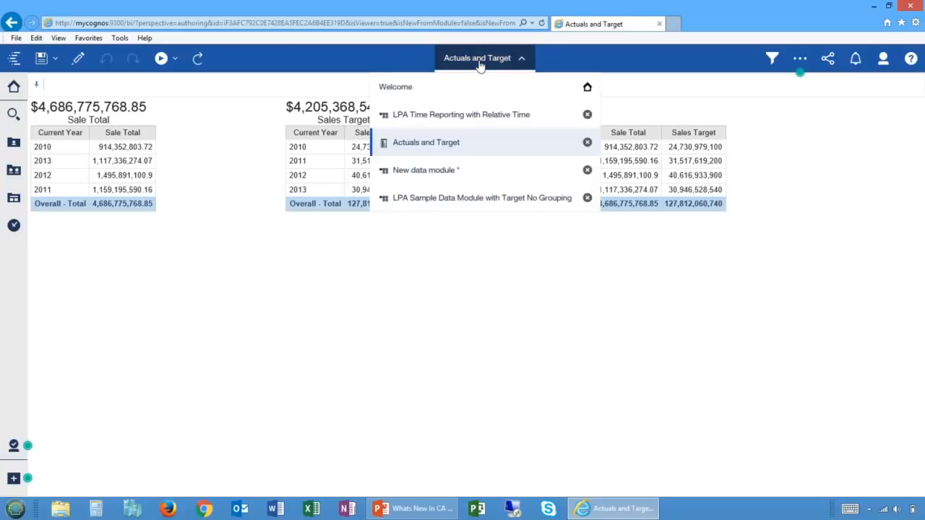
left_click(489, 199)
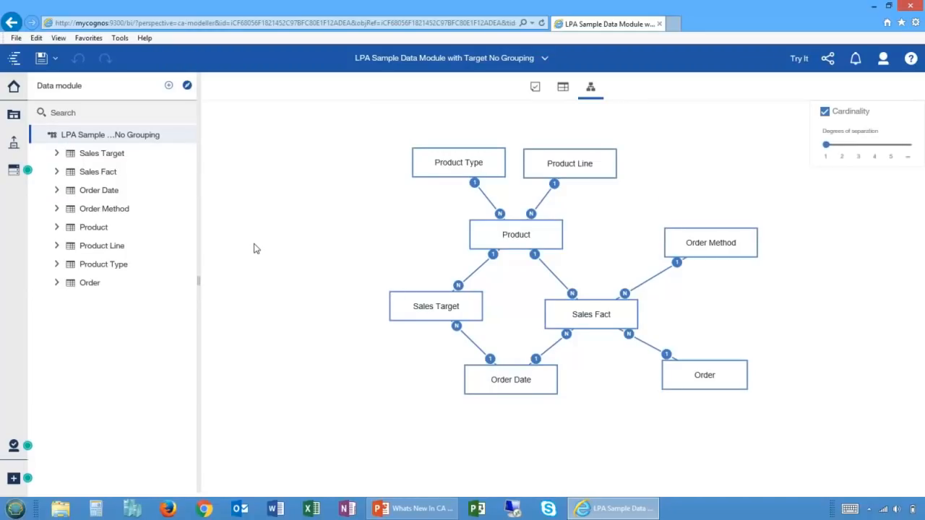
Step: Start specifying column dependencies for the Order Date table by placing Current Year as the first level
left_click(86, 191)
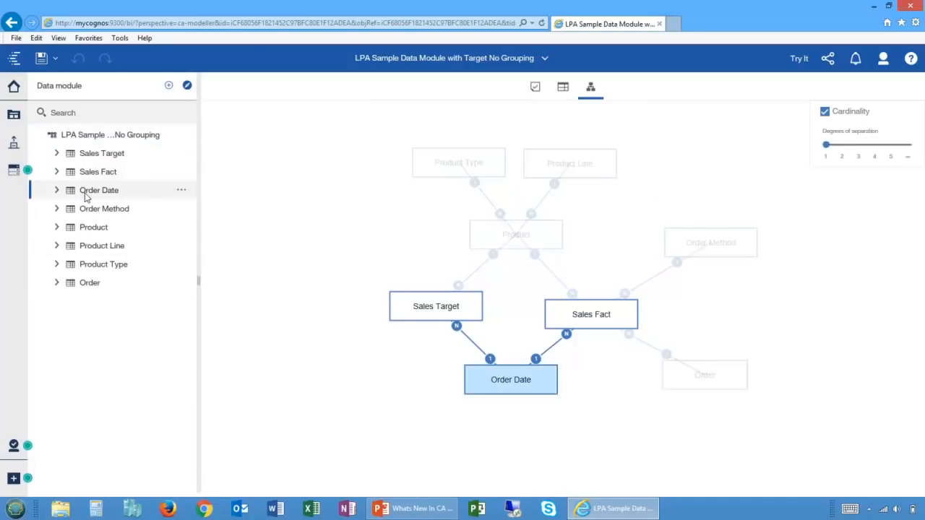
right_click(85, 195)
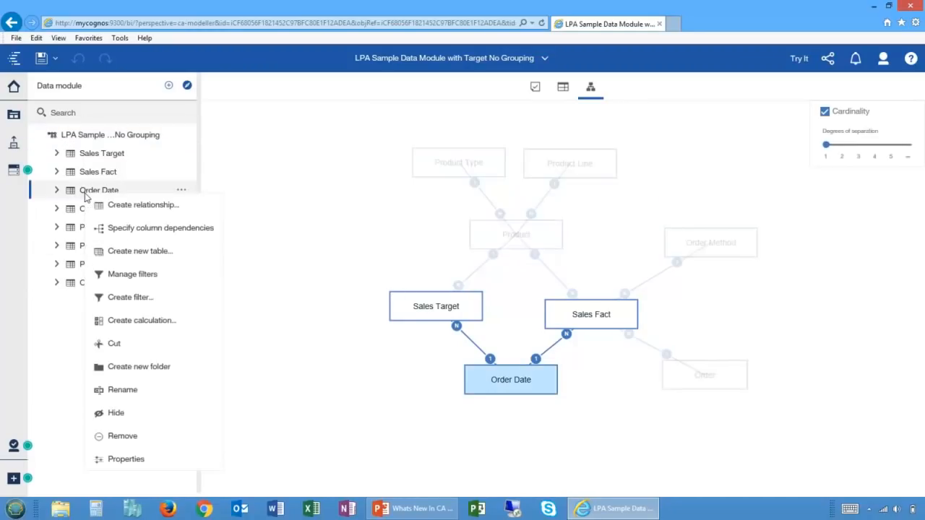
left_click(147, 228)
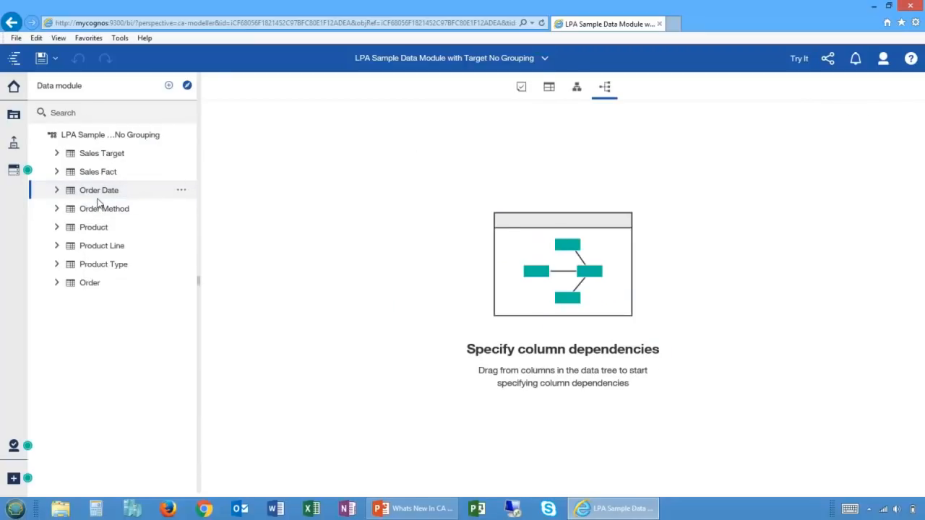
left_click(56, 191)
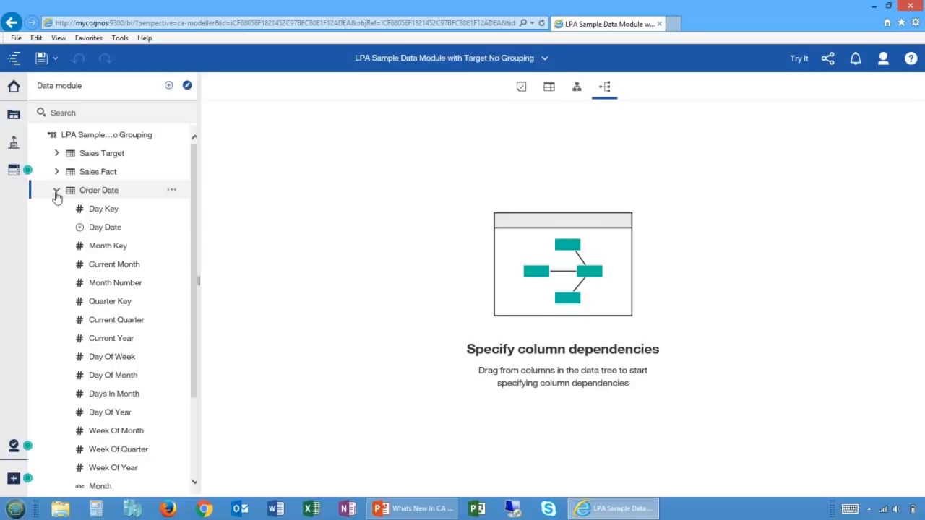
left_click(108, 339)
left_click_drag(287, 290, 288, 290)
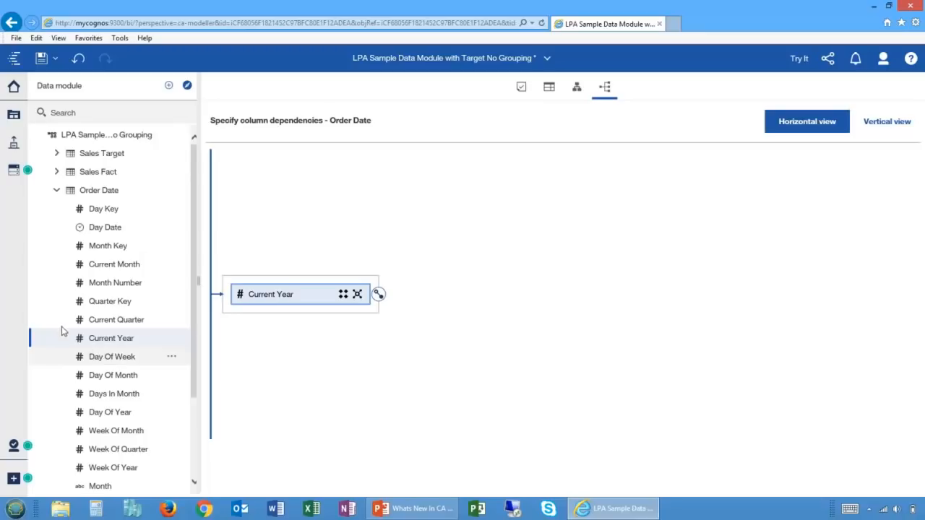
Step: Add Quarter Key, Month Key and Day Key to the column dependencies and link them in that order after Current Year
left_click_drag(99, 305, 271, 352)
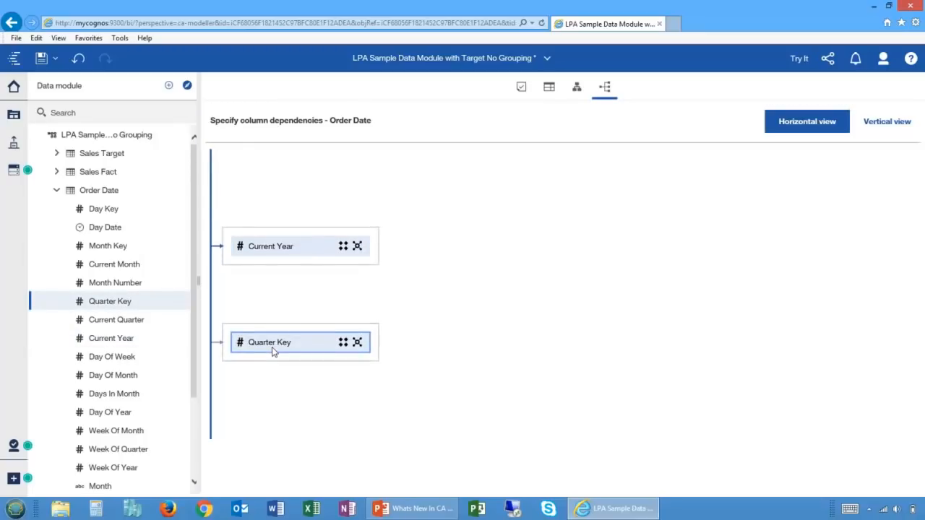
left_click_drag(378, 245, 258, 346)
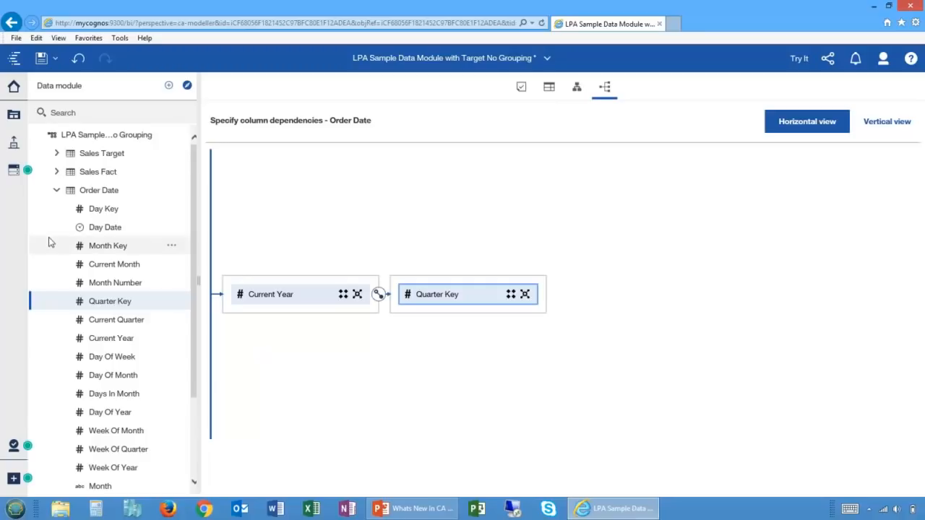
left_click_drag(107, 248, 265, 352)
left_click_drag(545, 345, 273, 248)
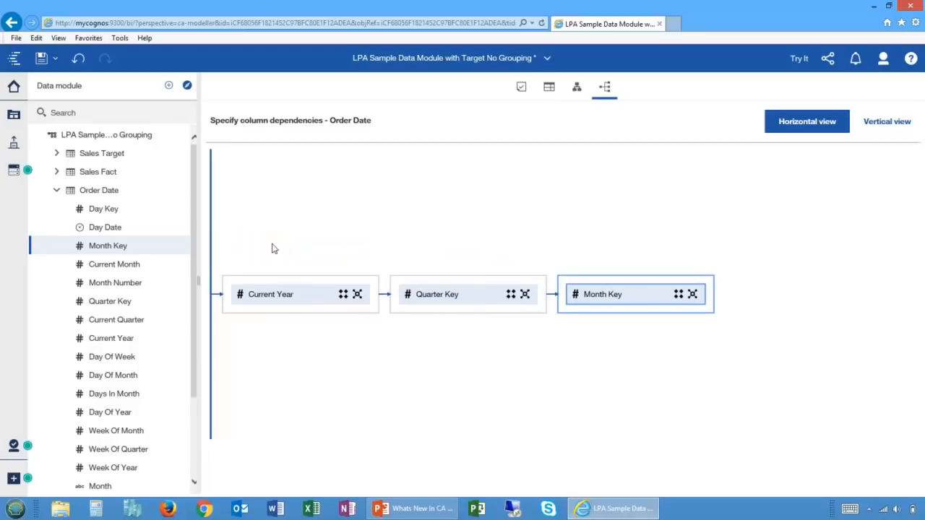
left_click_drag(109, 210, 376, 360)
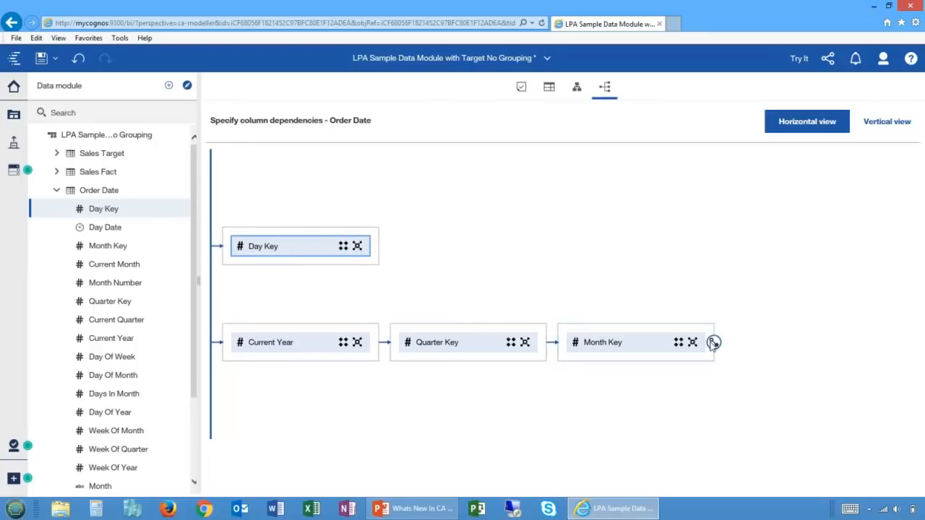
left_click_drag(714, 342, 290, 248)
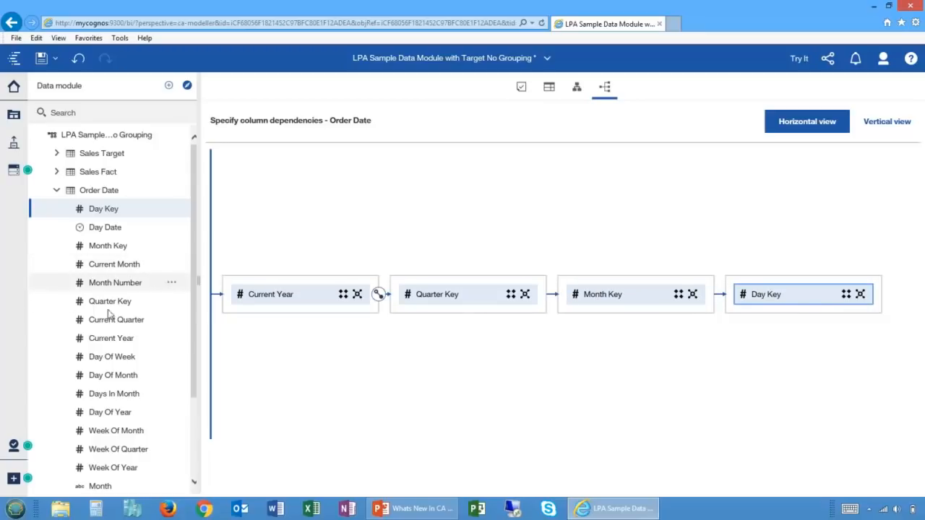
Step: Attach Current Quarter to the Quarter Key group, and Month Number, Current Month, Days In Month and Month to the Month Key group
left_click(64, 320)
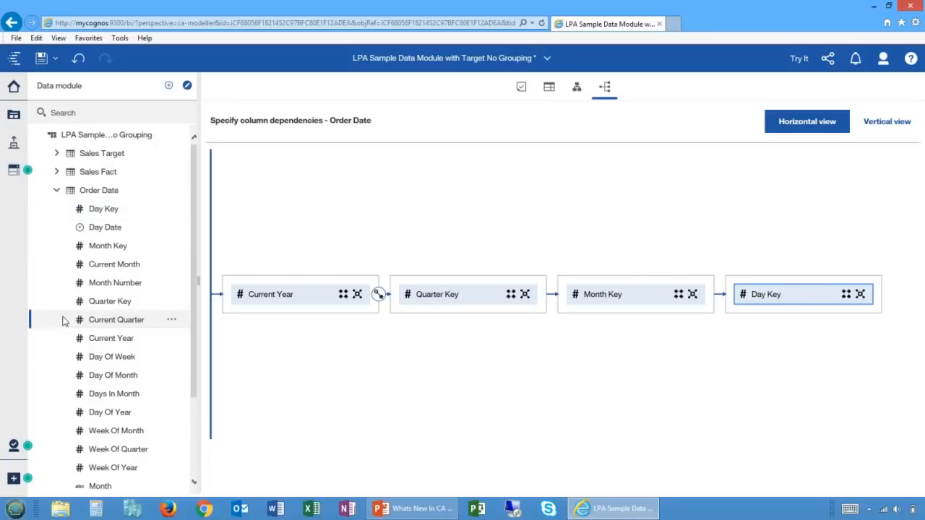
left_click_drag(382, 330, 423, 312)
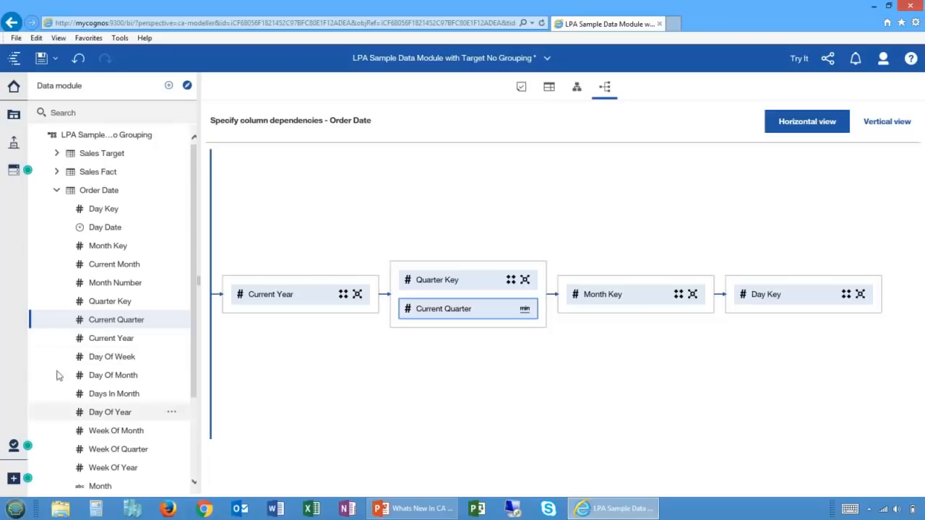
left_click(106, 288)
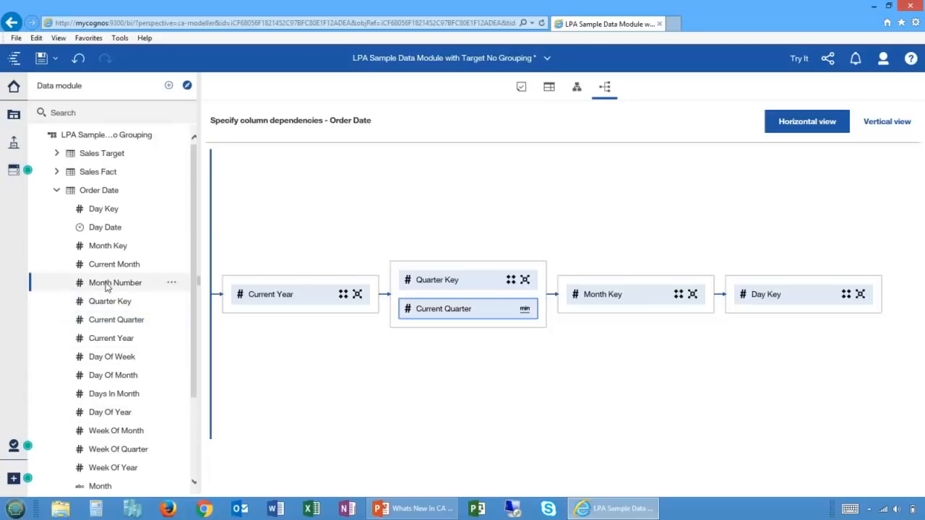
left_click(101, 264, "ctrl")
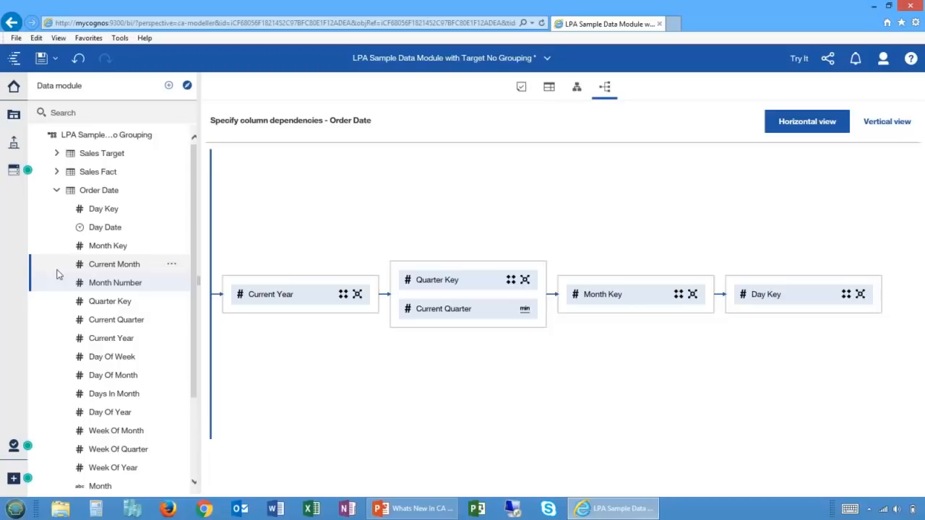
left_click(104, 395, "ctrl")
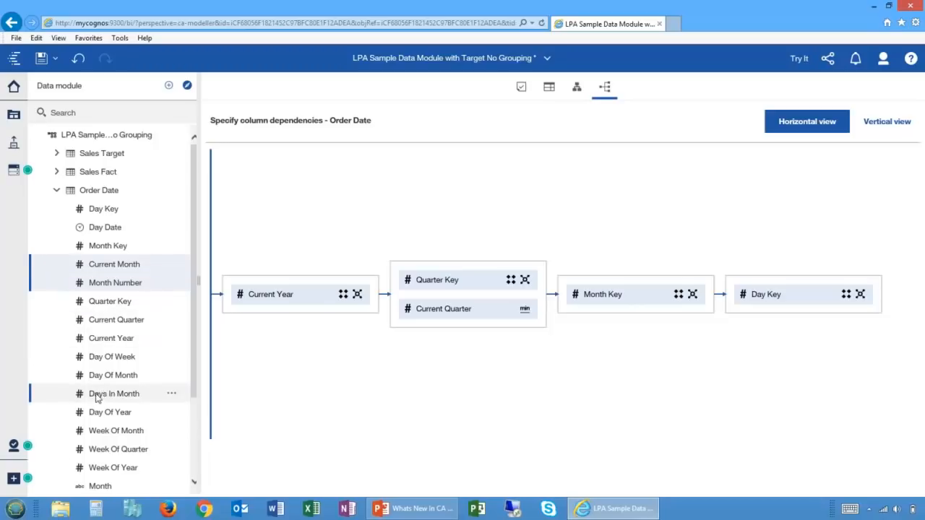
scroll(79, 463, "down", 2)
left_click(102, 432, "ctrl")
left_click_drag(102, 432, 602, 310)
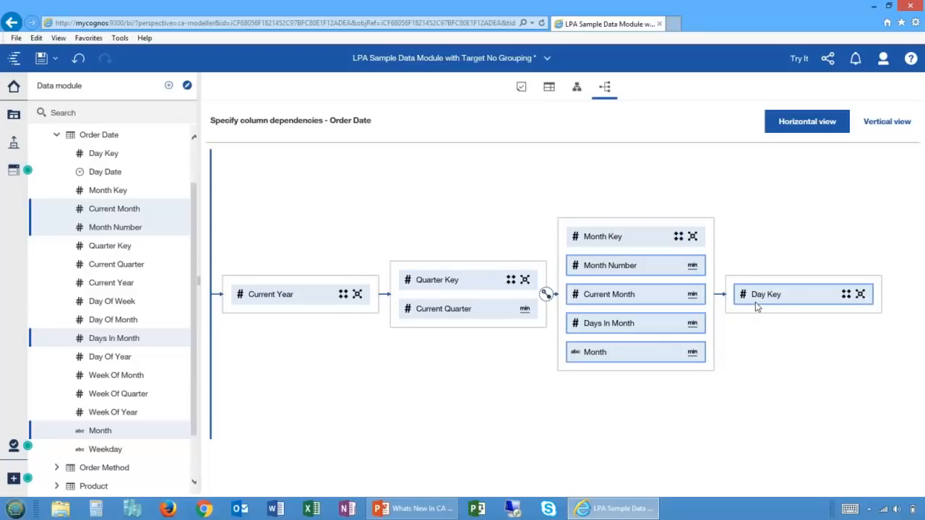
Step: Mark Day Key as Unique in the Order Date column dependencies and save the data module
left_click(847, 296)
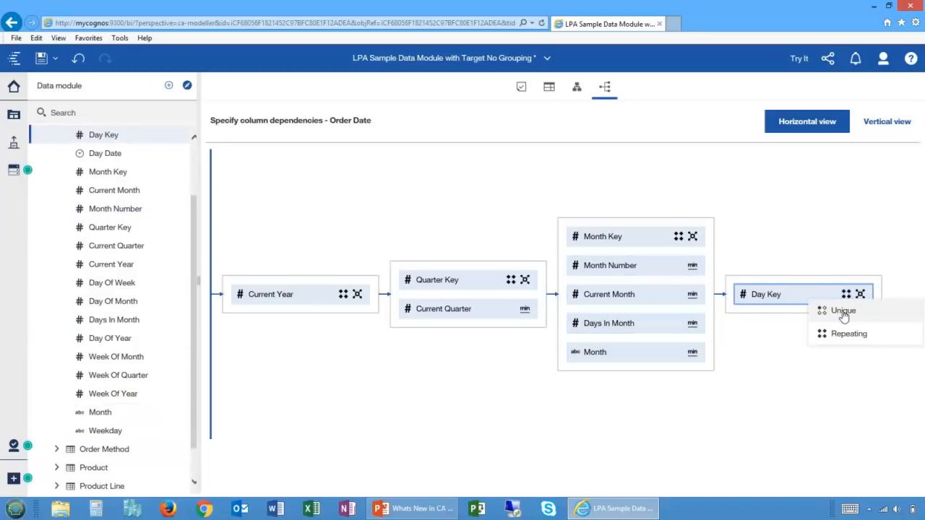
left_click(844, 313)
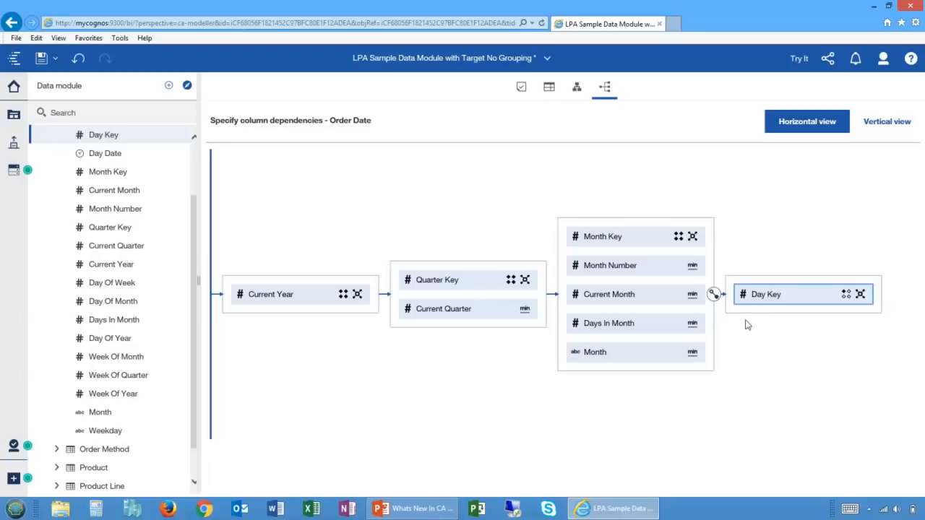
left_click(617, 236)
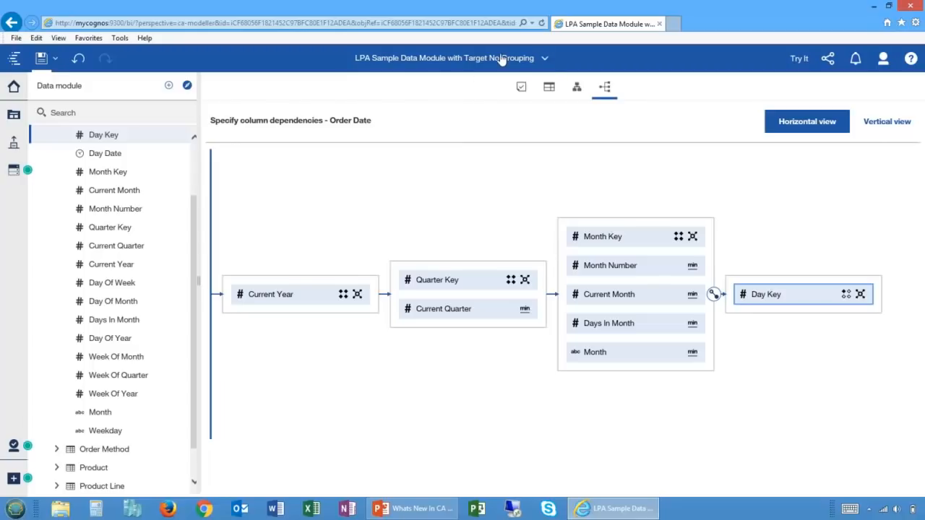
Step: Close the open Actuals and Target report, reopen it from the recent items, and review its yearly sales targets
left_click(479, 62)
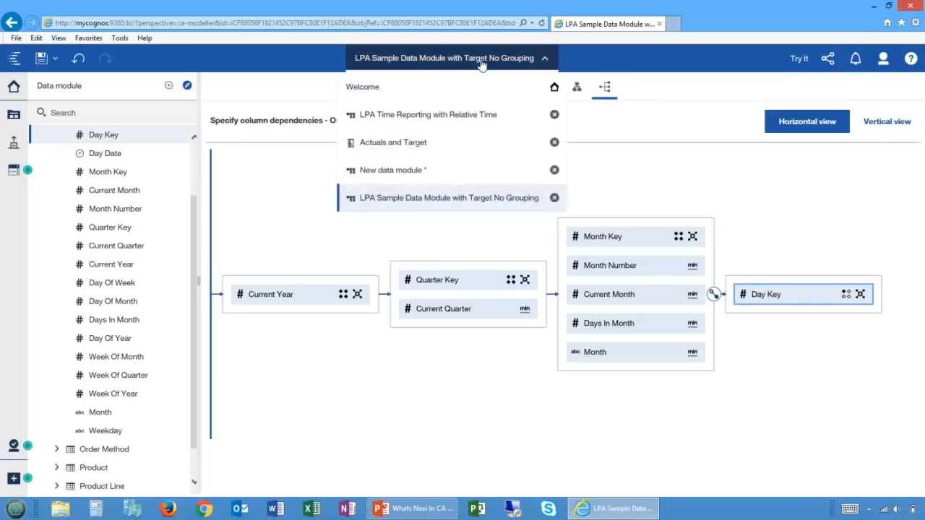
left_click(554, 143)
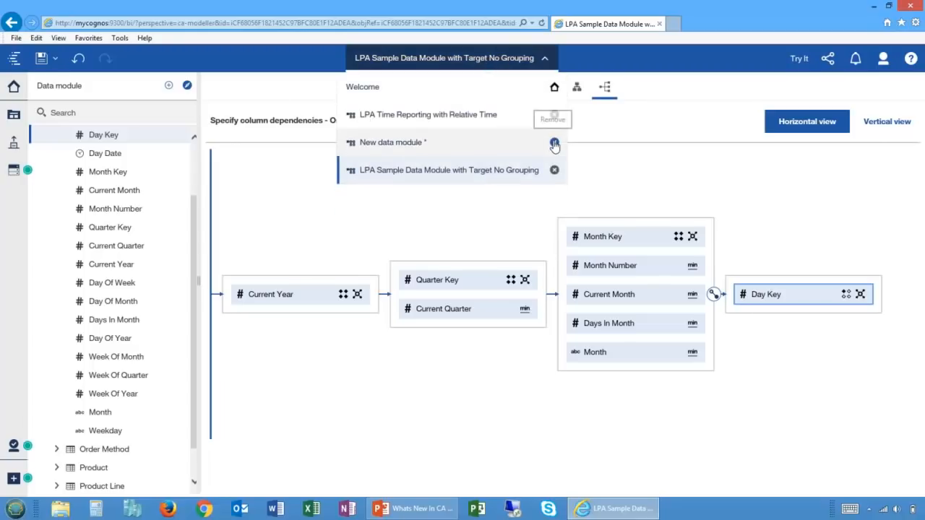
left_click(13, 88)
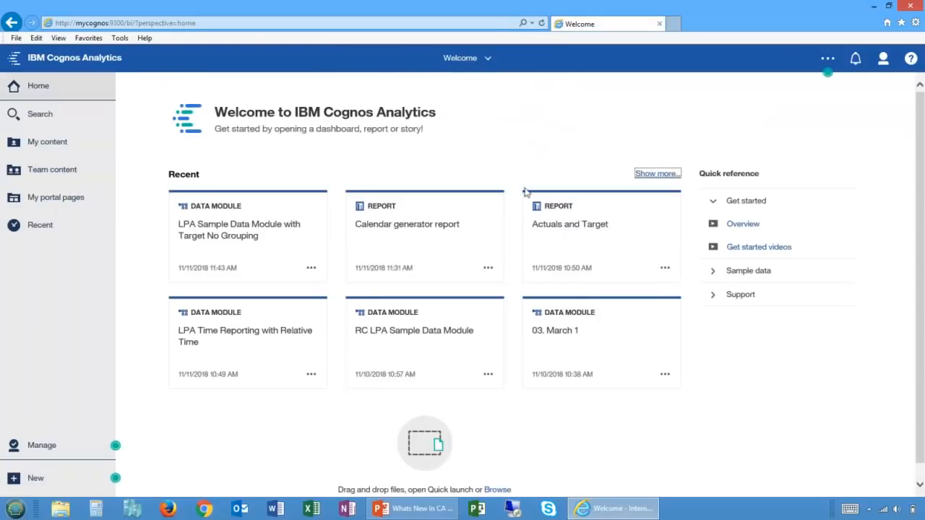
left_click(589, 243)
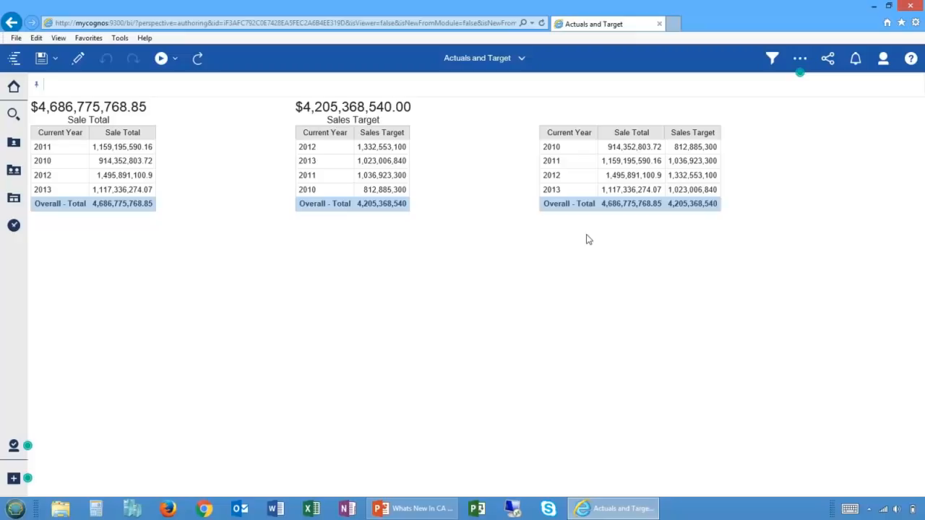
left_click(379, 190)
left_click(406, 205)
Step: Switch to the Whats New In CA Data Modules presentation in PowerPoint, start the slide show at the current slide and advance one slide
left_click(413, 508)
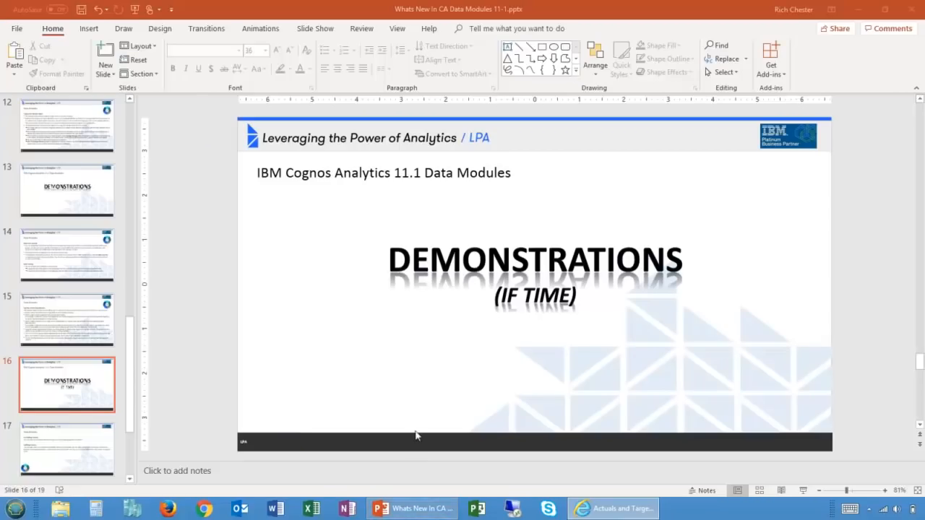
left_click(803, 491)
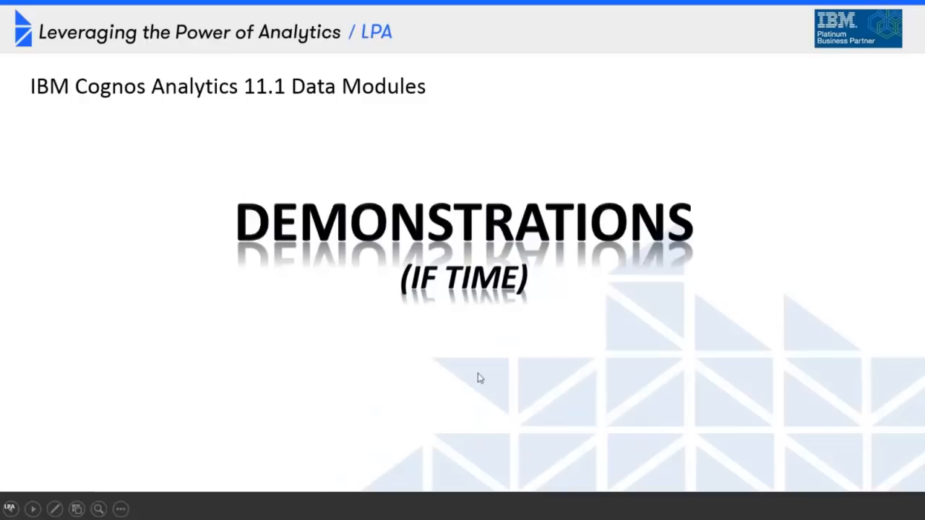
left_click(408, 354)
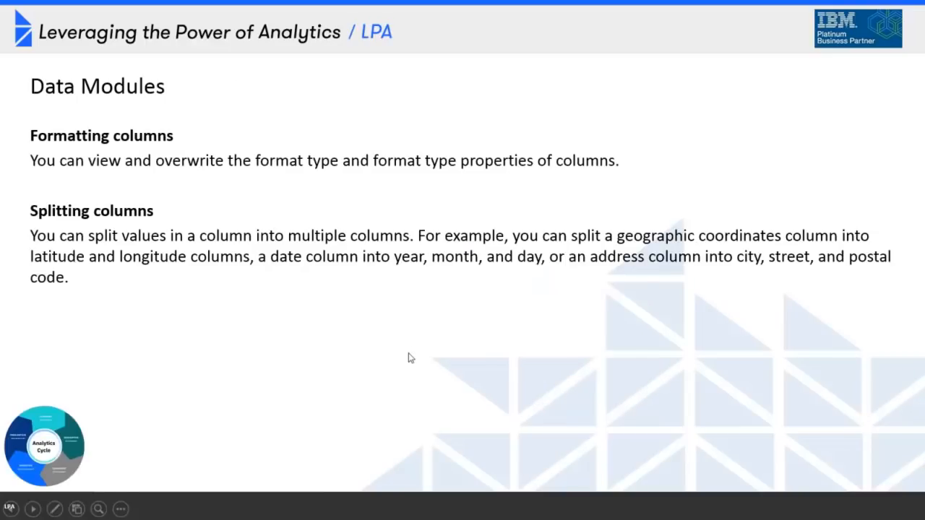